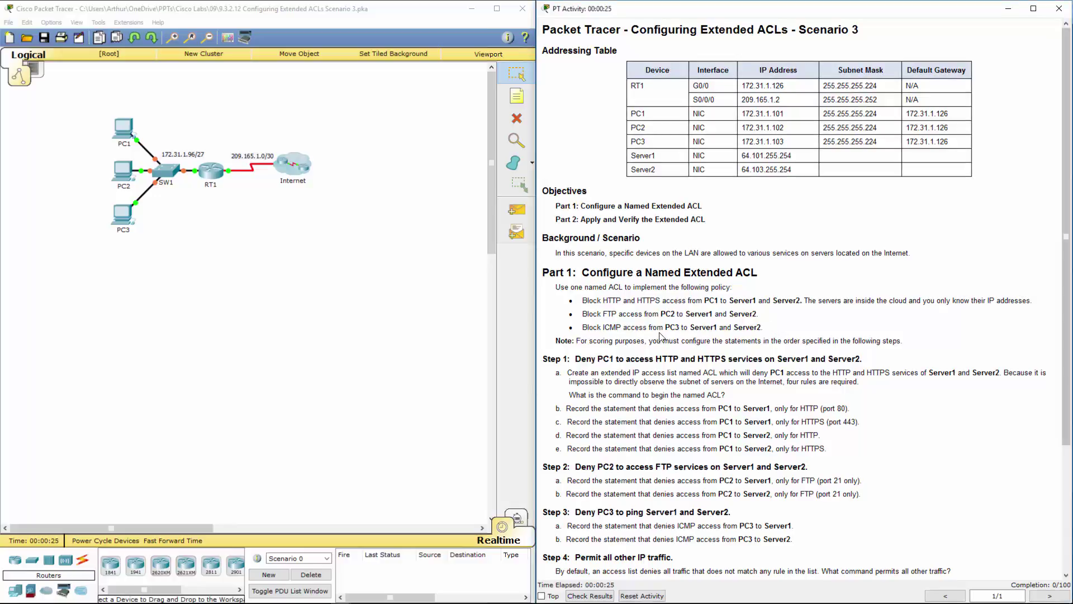
Highlight the ACL policy bullets and scroll the instructions to the Part 2 verification steps
double_click(742, 272)
left_click_drag(582, 300, 778, 324)
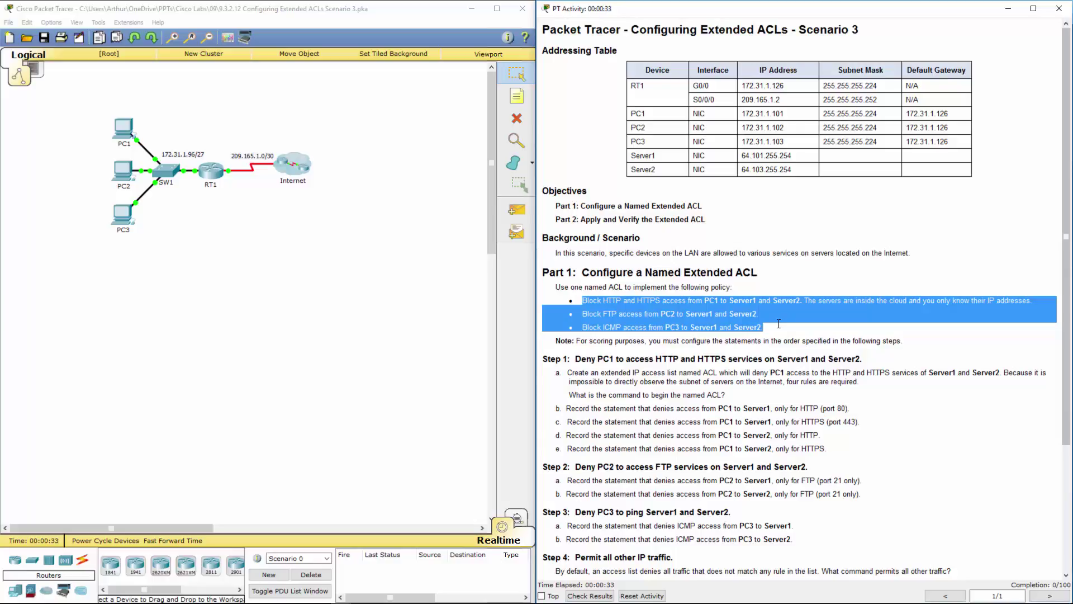
scroll(780, 327, "down", 5)
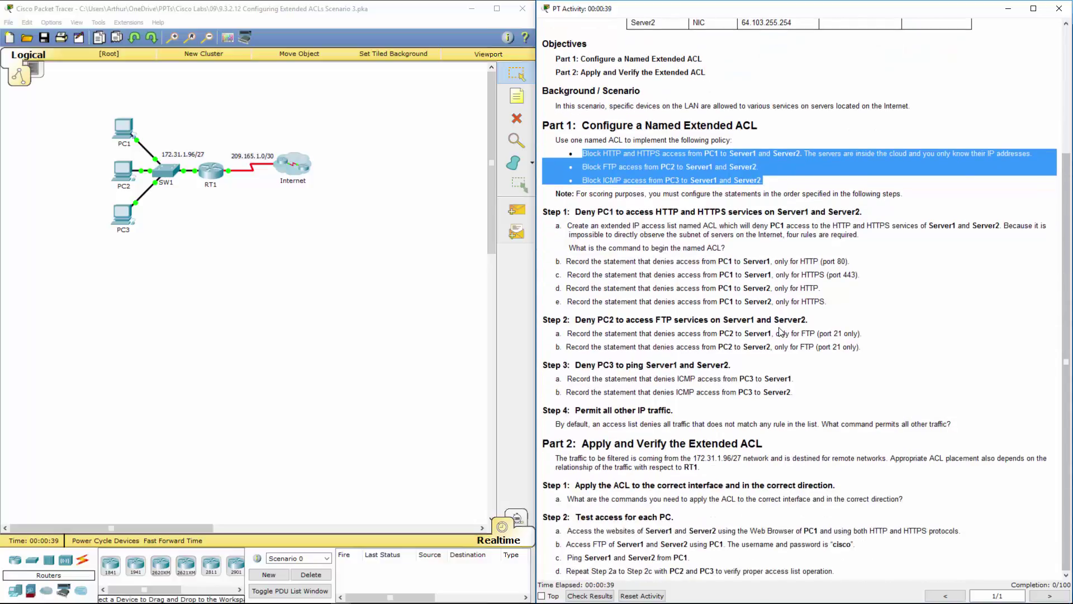
left_click(289, 300)
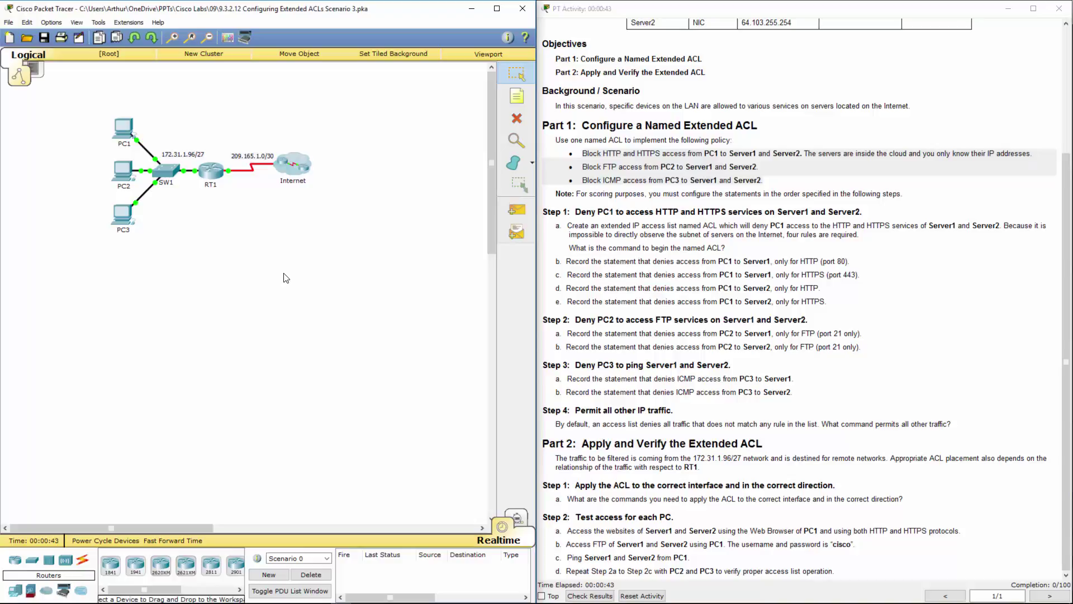
Open RT1's CLI and enter privileged EXEC and global configuration mode with en and config t
left_click(223, 175)
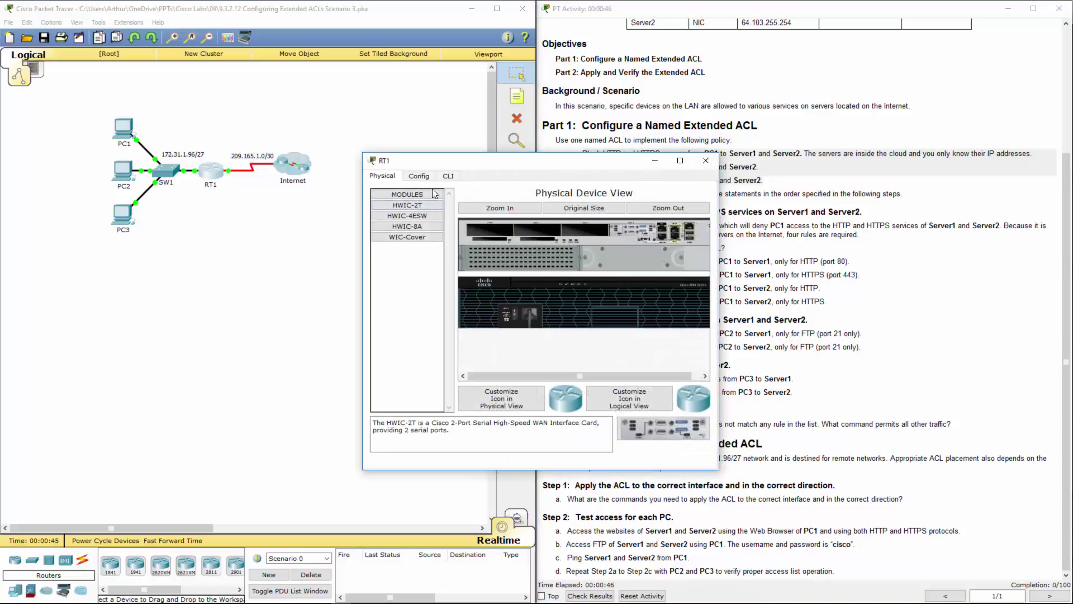
left_click(446, 183)
left_click_drag(522, 163, 343, 148)
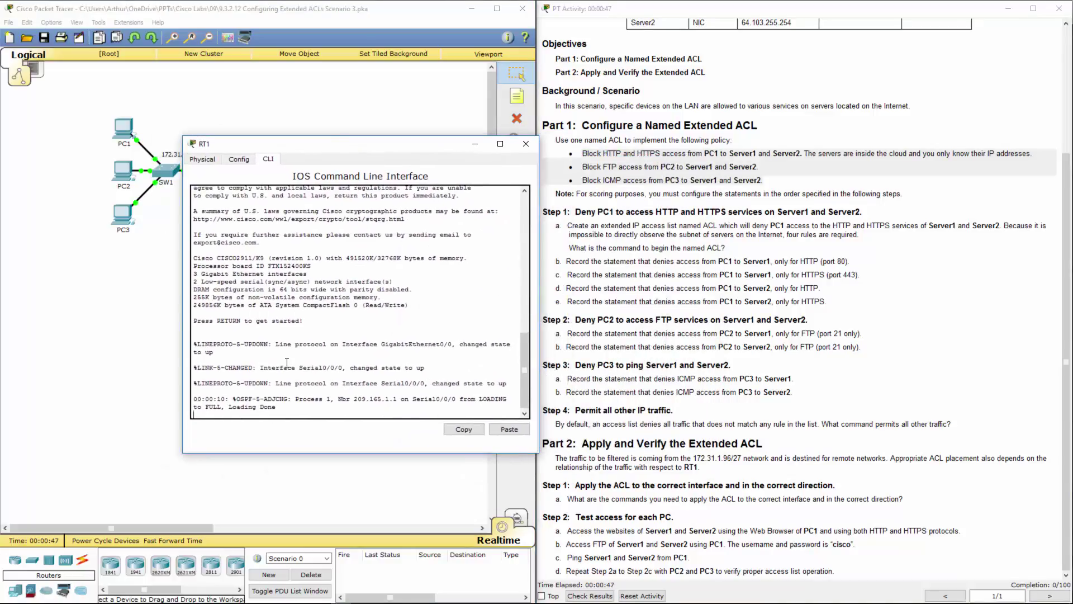
key("Return")
key("Return")
type("en")
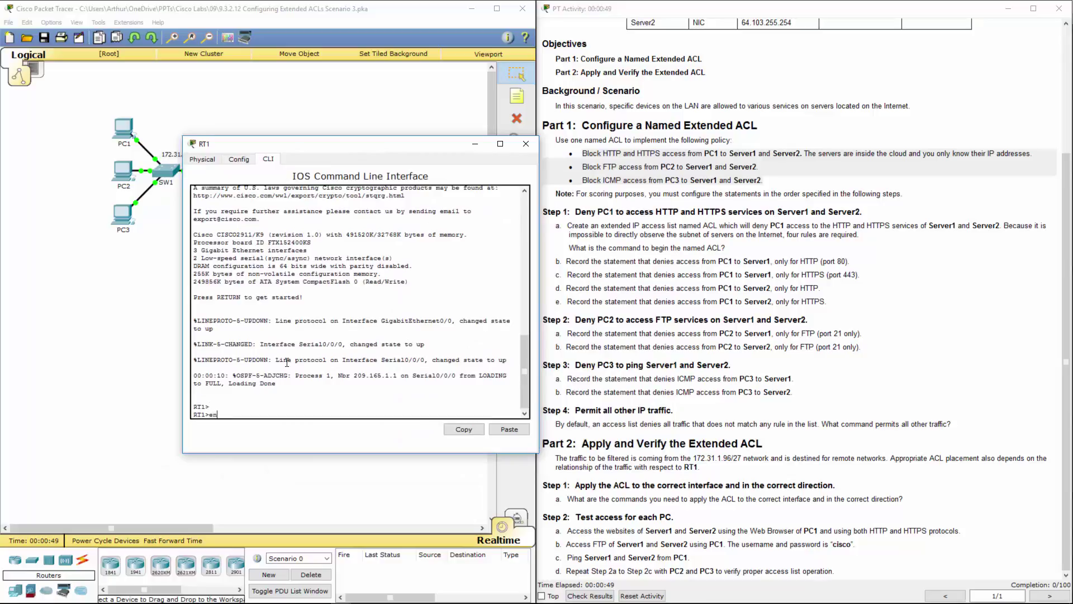
key("Return")
type("config")
key("Return")
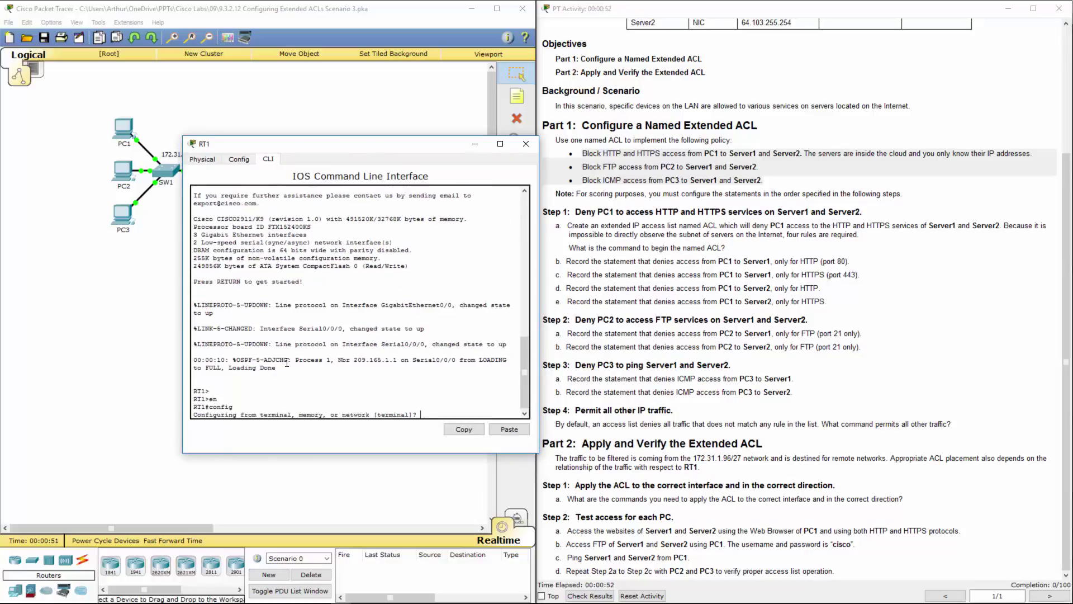
type("t")
key("Return")
key("Return")
key("Return")
key("Return")
key("Return")
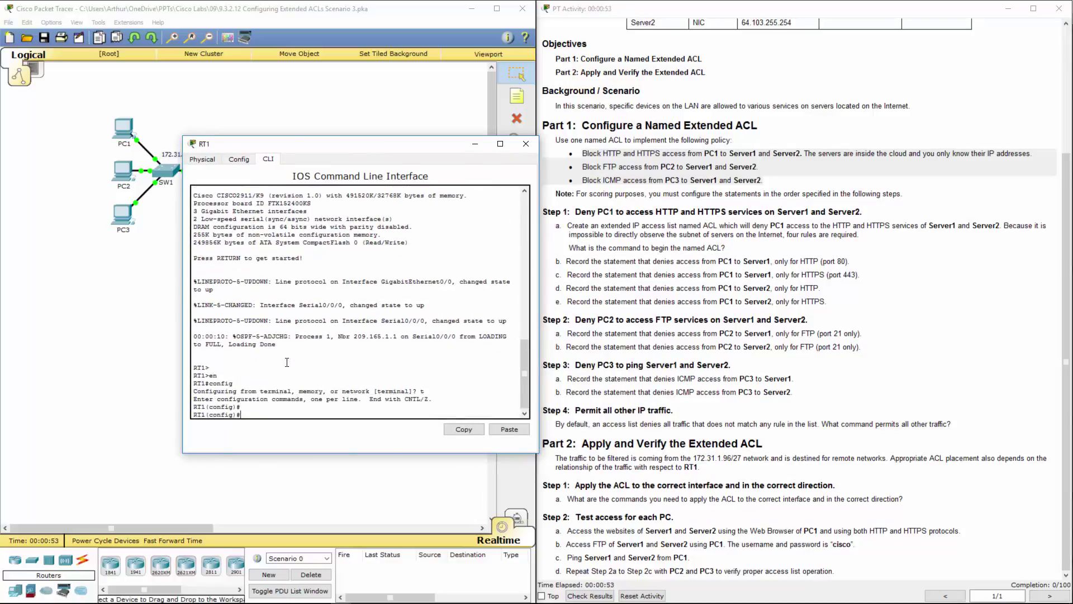
key("Return")
key("Return")
key("Return")
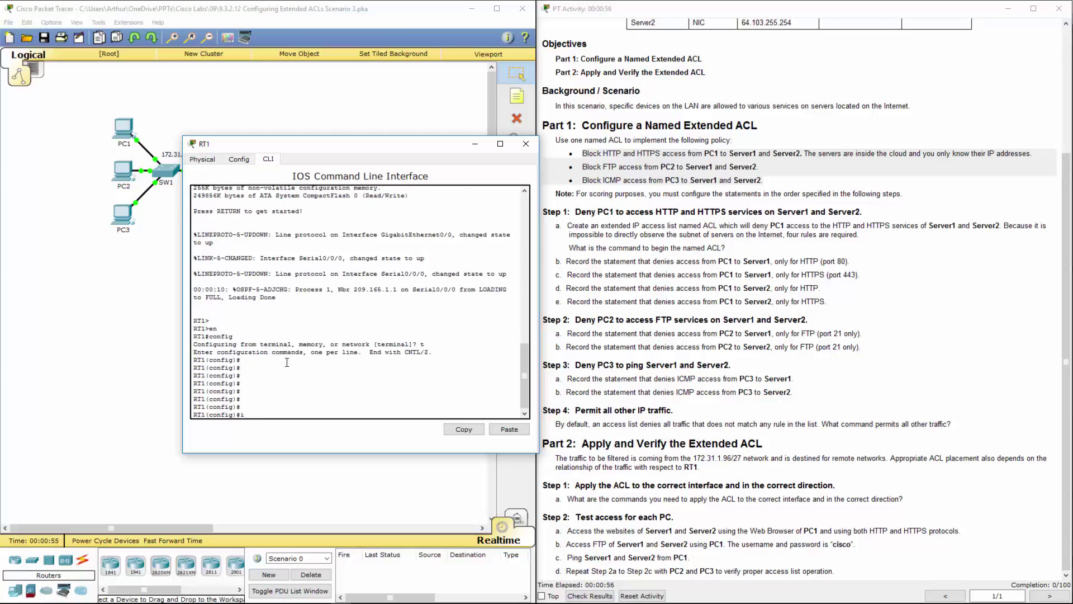
Create the named extended access list with 'ip access-list extended ACL'
type("ip acc")
key("Tab")
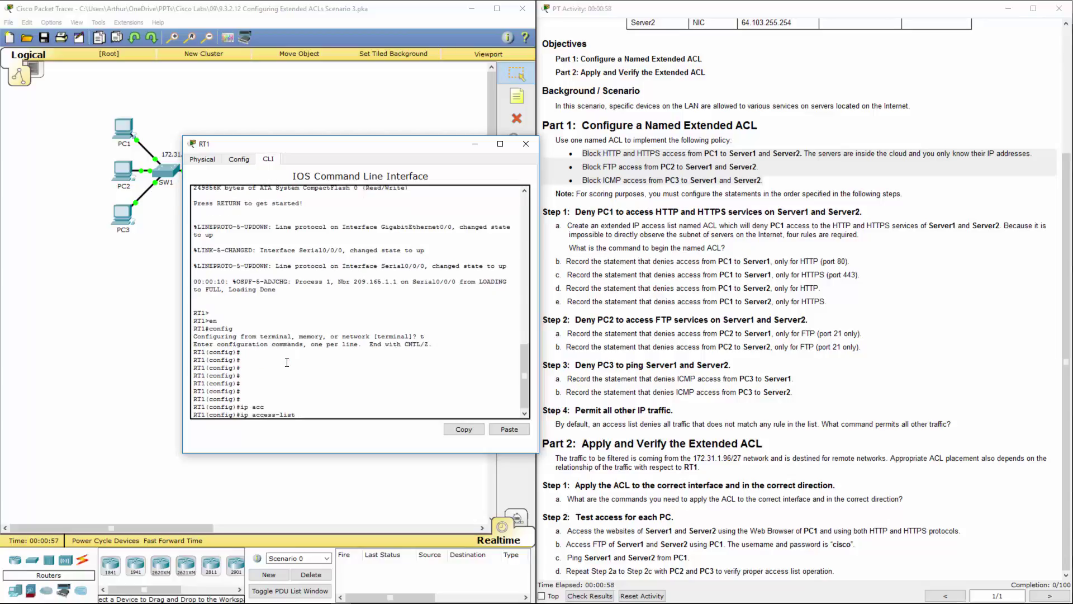
type("ex")
key("Tab")
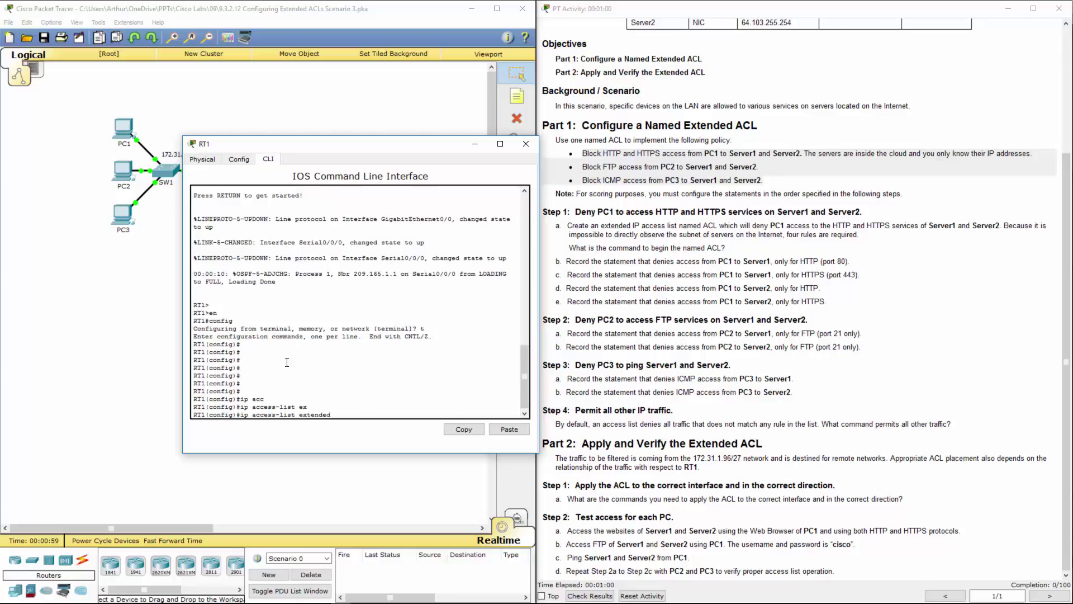
type("ACL")
key("Return")
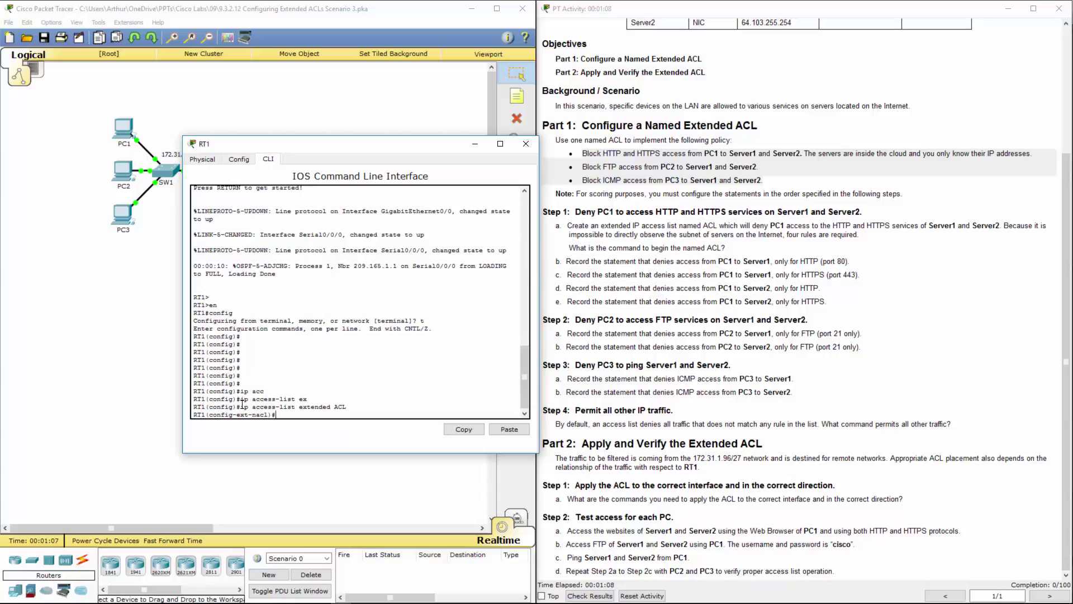
left_click_drag(242, 403, 352, 406)
double_click(336, 407)
Add 'deny tcp host 172.31.1.101 host 64.101.255.254 eq 80' to block PC1's HTTP to Server1
left_click(303, 416)
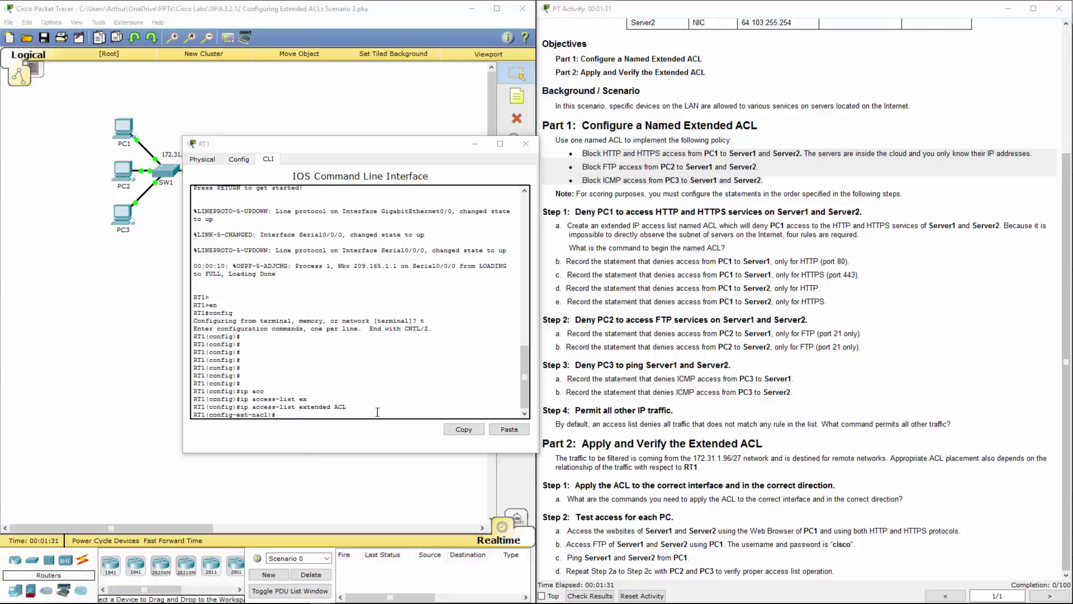
left_click(509, 429)
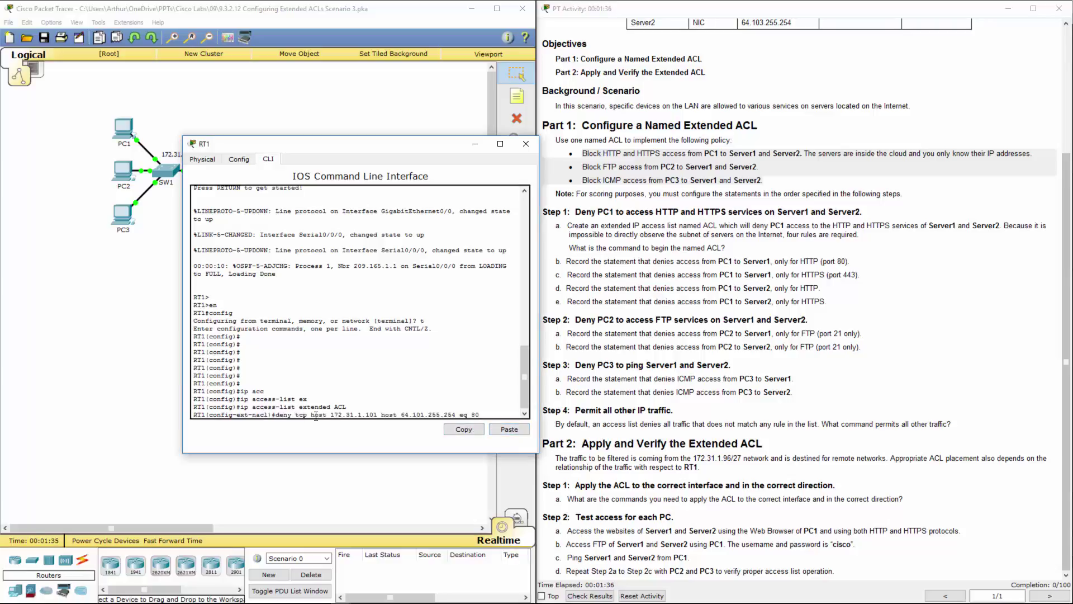
left_click_drag(316, 415, 370, 412)
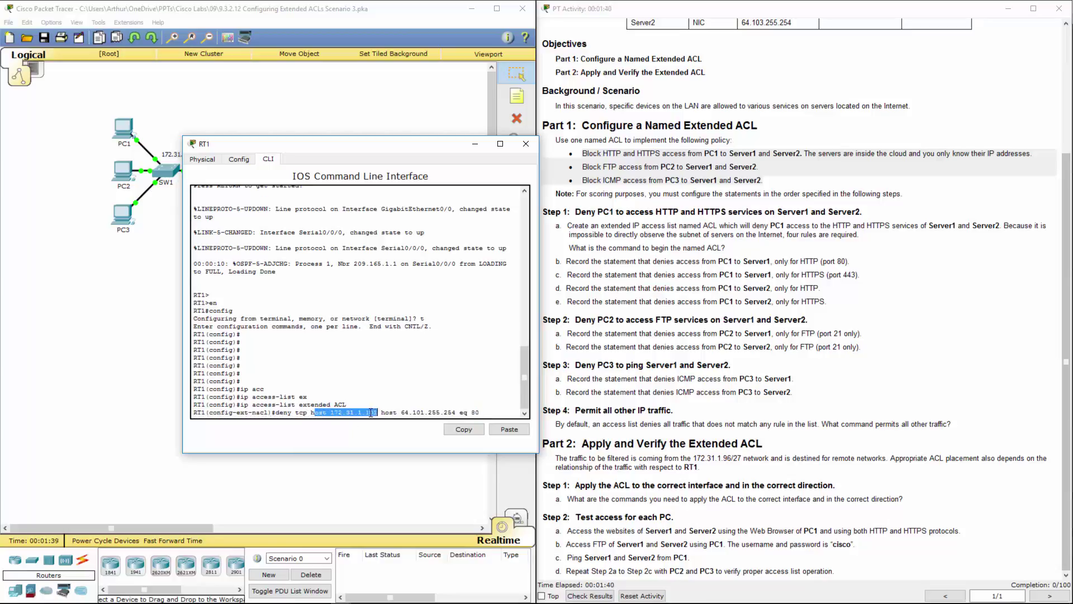
mouse_move(480, 412)
left_mouse_down()
mouse_move(399, 413)
mouse_move(458, 413)
left_mouse_up()
left_click(420, 413)
left_click(805, 274)
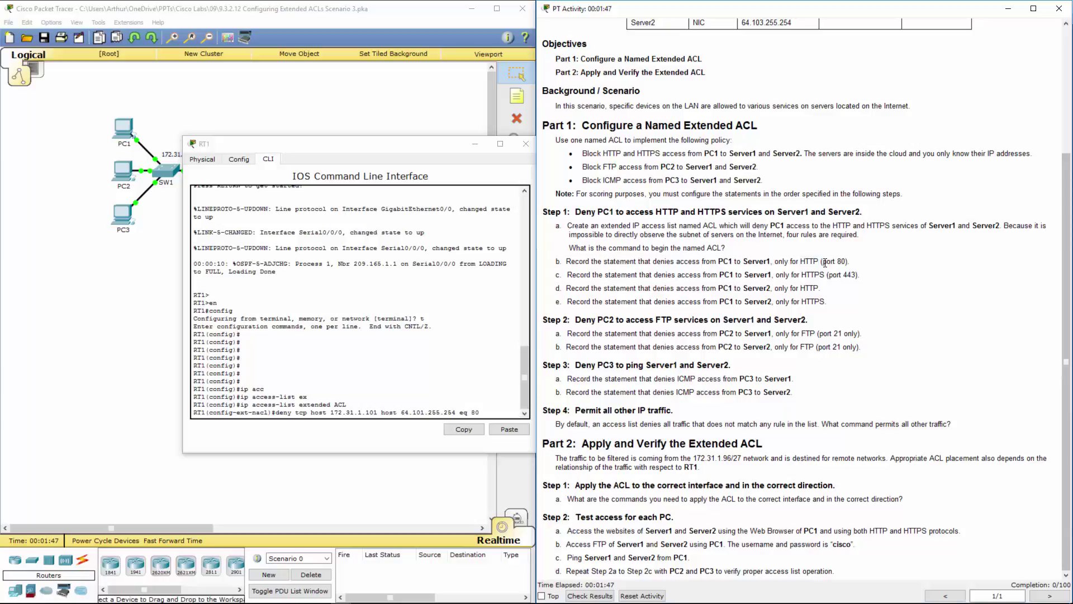
left_click_drag(825, 262, 850, 262)
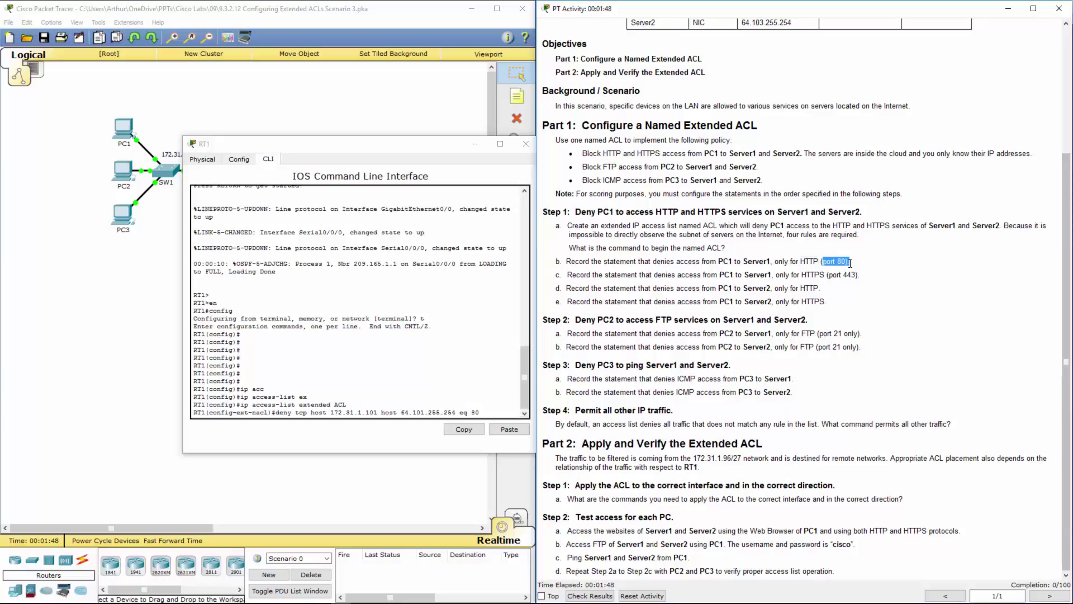
double_click(725, 261)
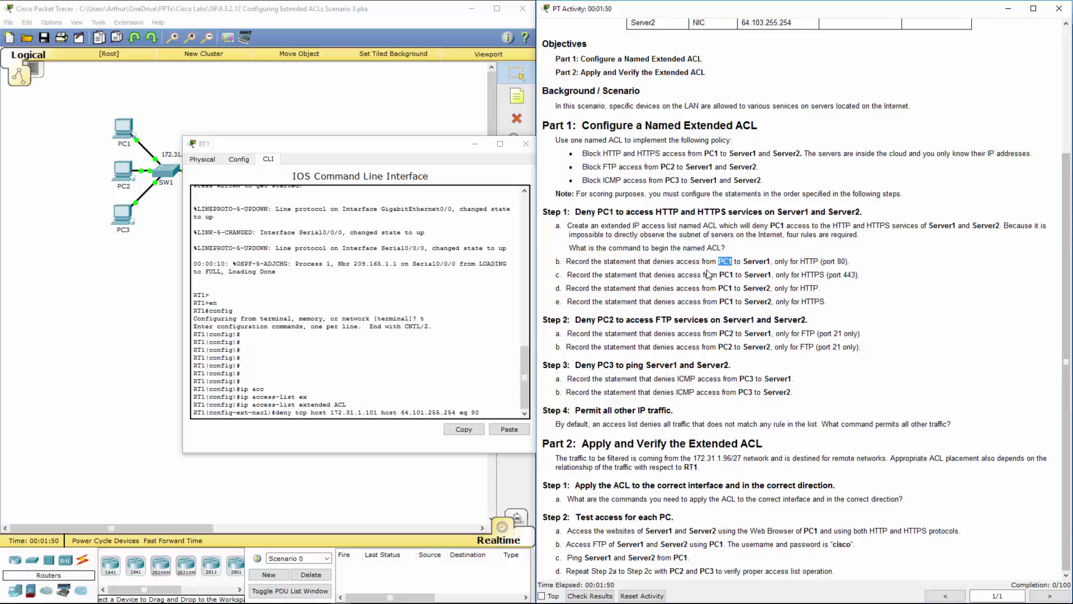
double_click(754, 262)
double_click(752, 261)
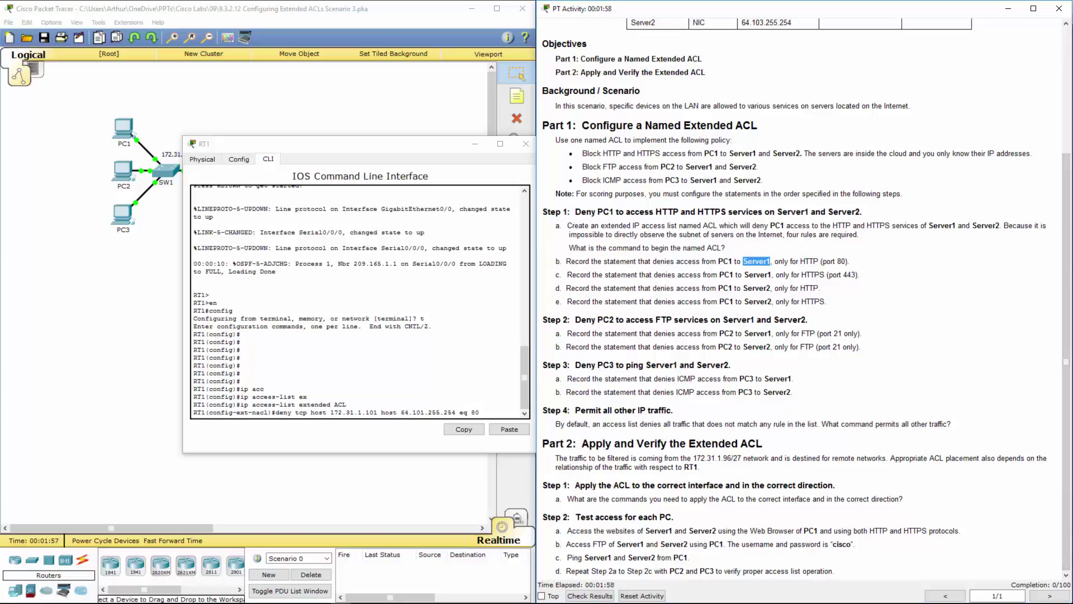
left_click(493, 411)
key("Return")
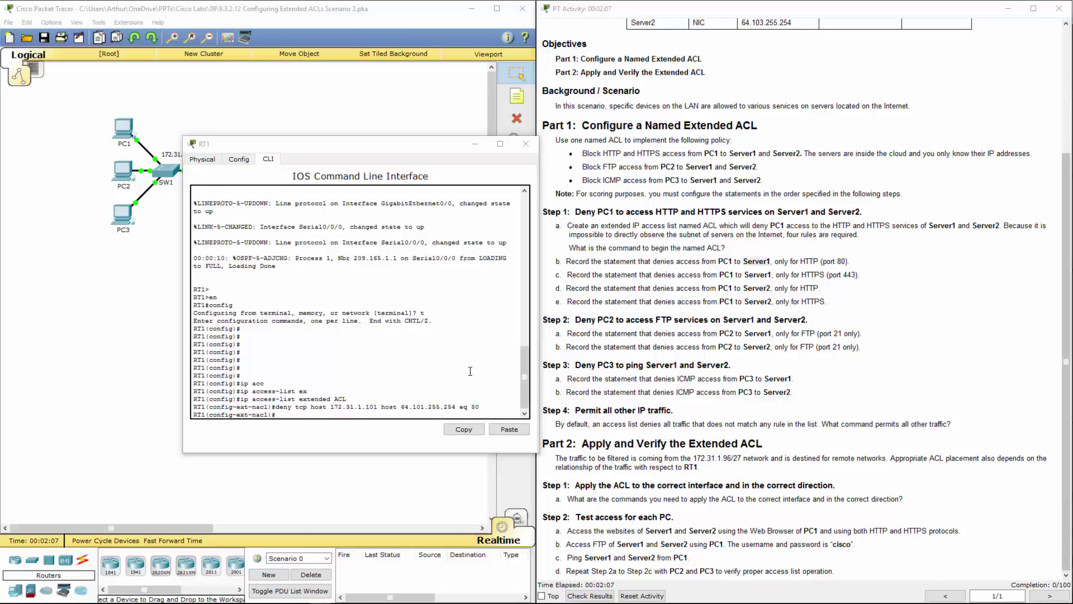
Add the matching eq 443 rule to block PC1's HTTPS to Server1
left_click(494, 435)
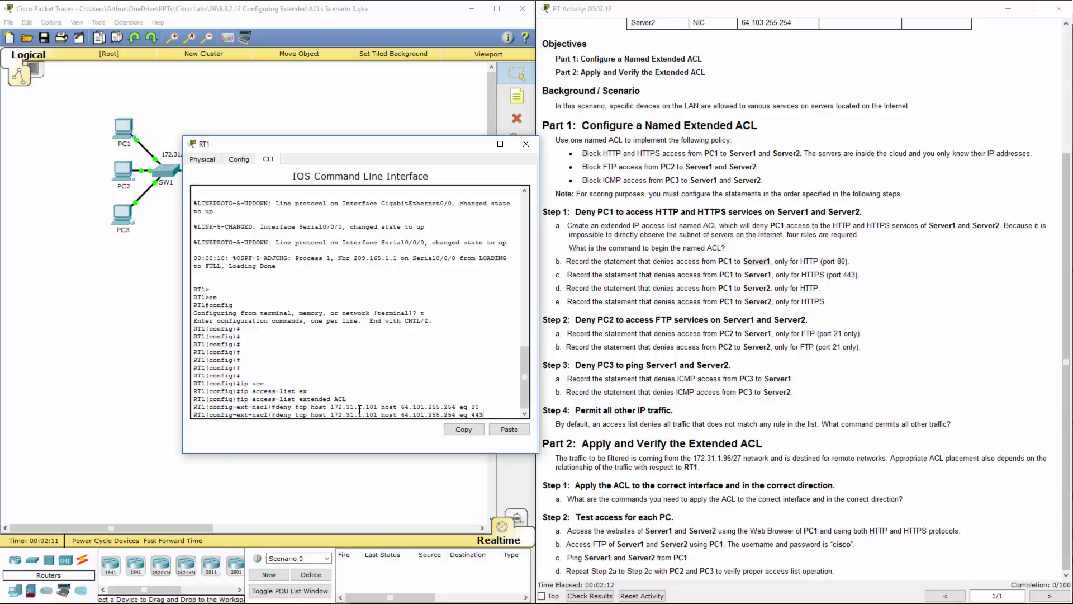
key("Return")
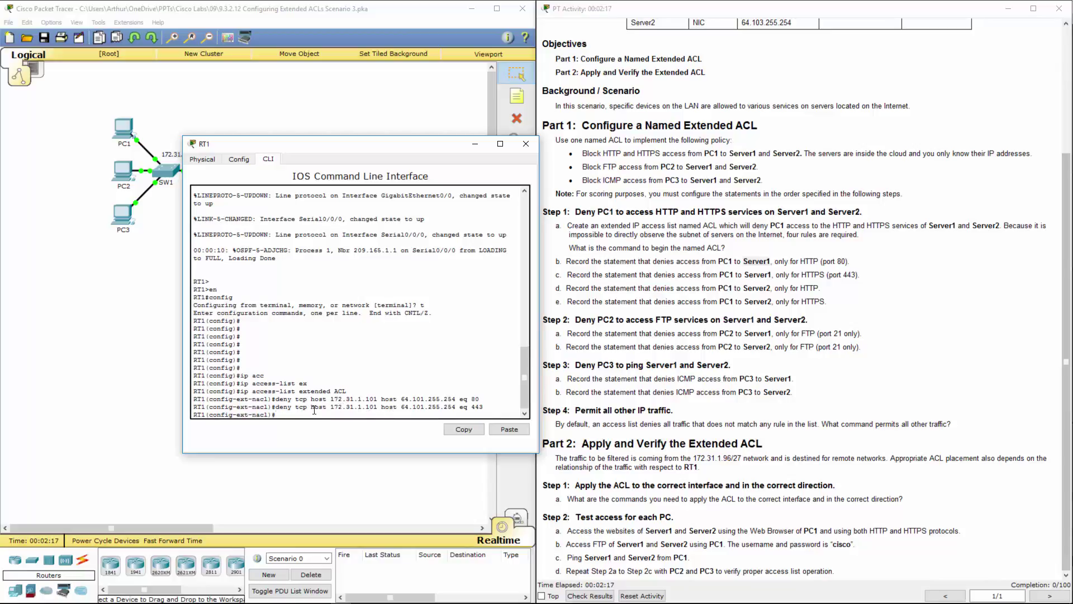
left_click_drag(314, 410, 484, 408)
Add 'deny tcp host 172.31.1.101 host 64.103.255.254 eq 80' blocking PC1's HTTP to Server2
double_click(450, 406)
left_click(464, 408)
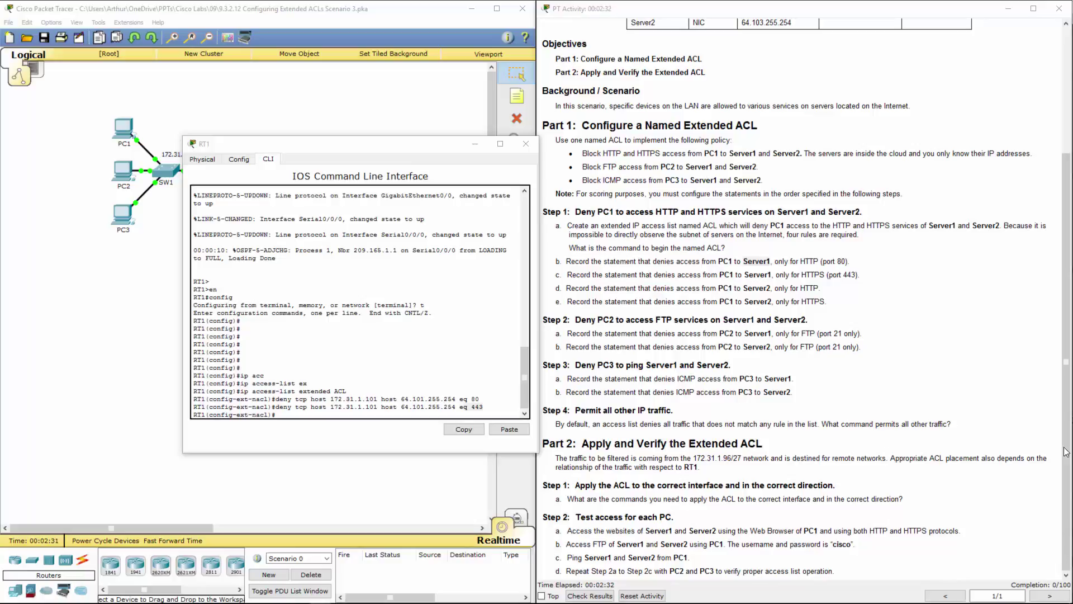
left_click(504, 428)
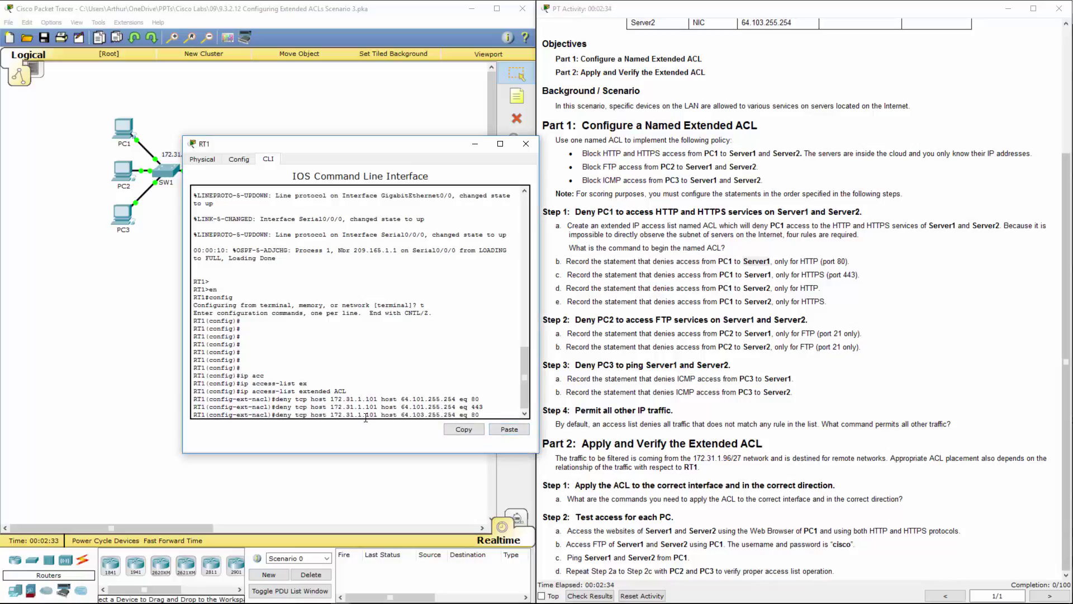
left_click_drag(330, 414, 452, 414)
left_click(487, 410)
key("Return")
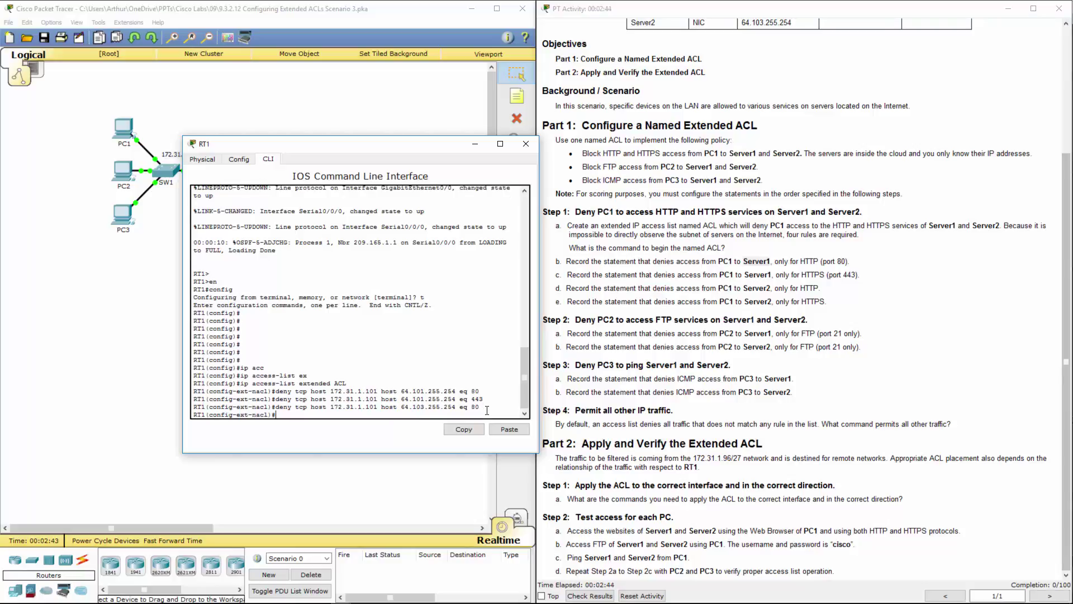
Re-enter that Server2 deny rule with eq 443 to block HTTPS
key("Up")
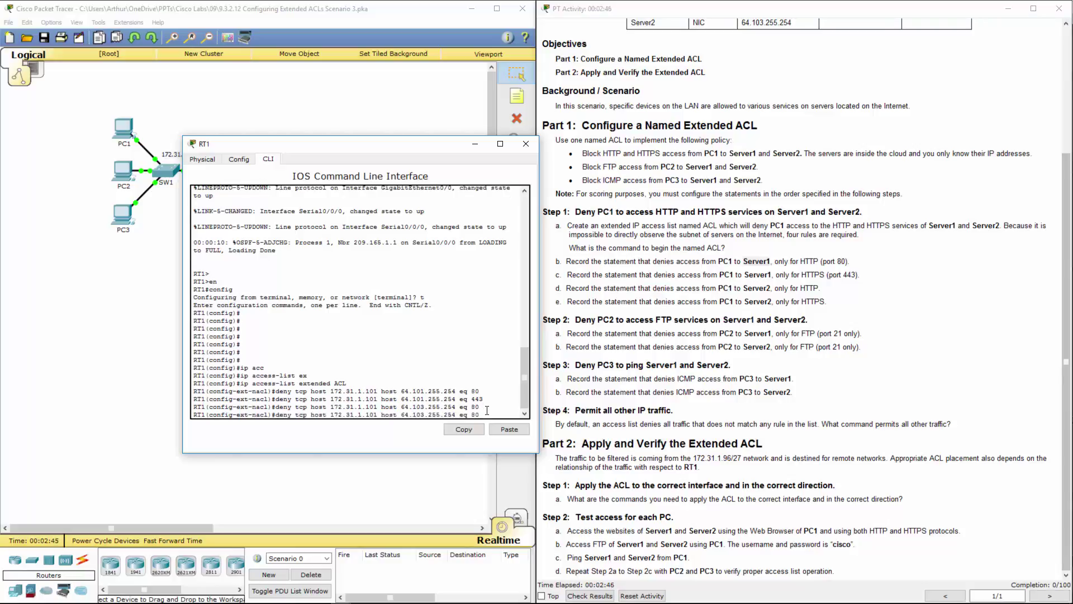
key("BackSpace")
key("BackSpace")
type("44")
key("Return")
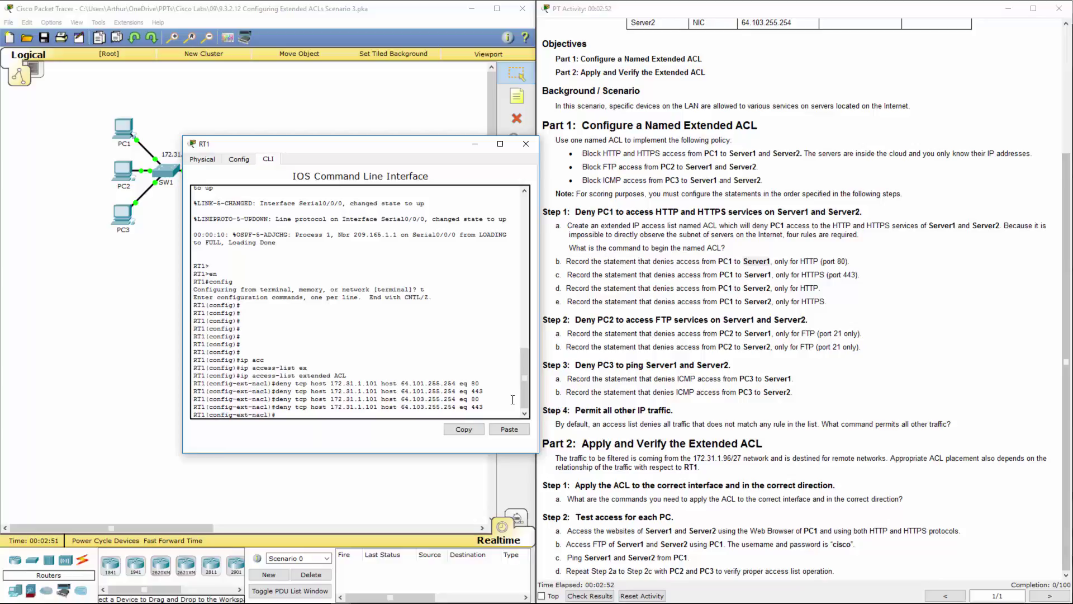
double_click(808, 287)
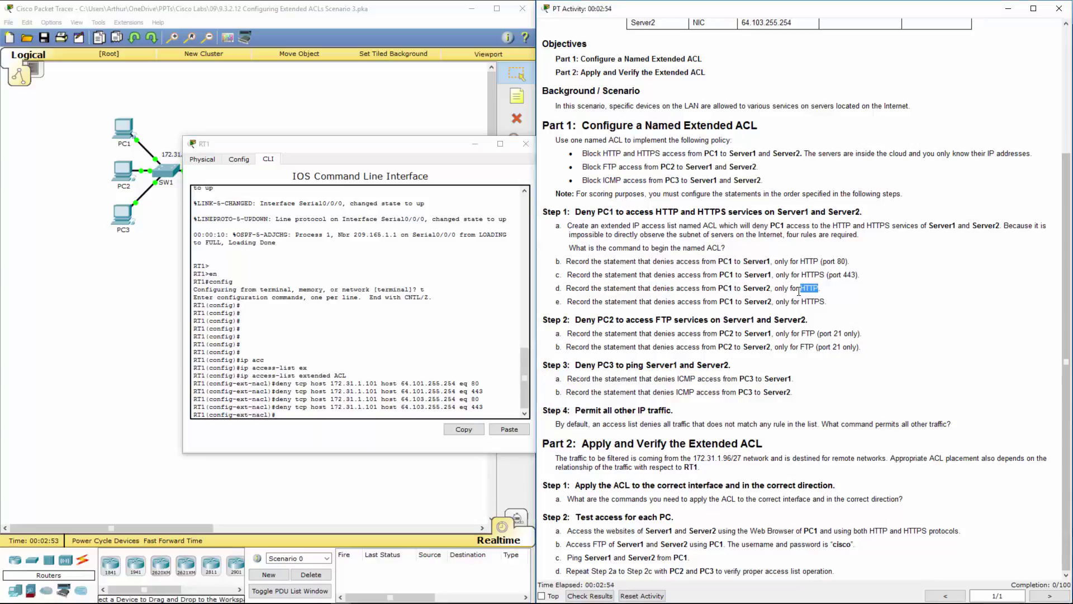
double_click(813, 302)
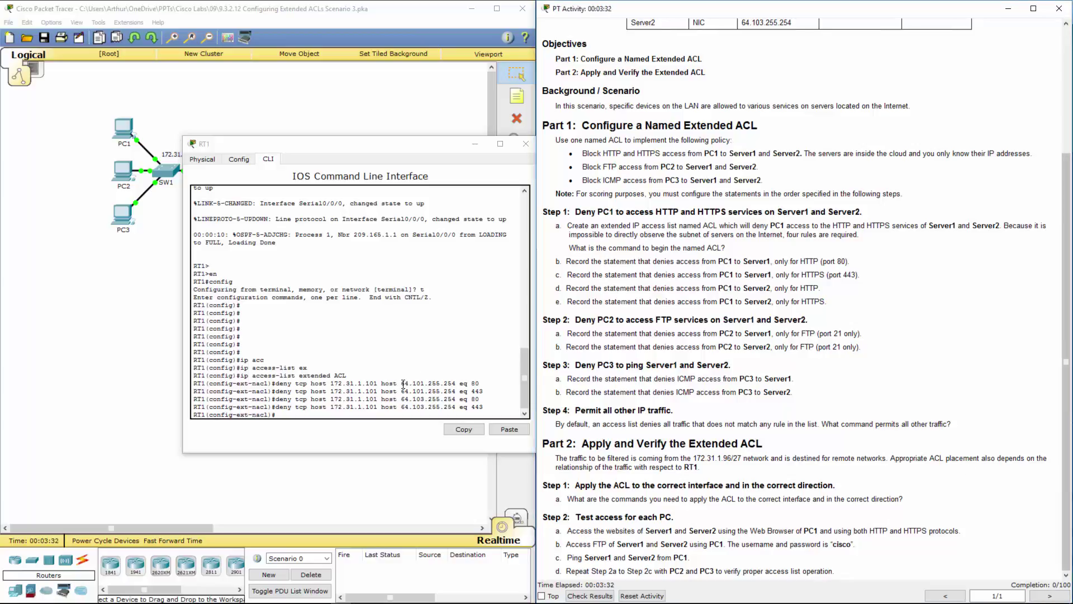
Re-enter the Server1 HTTPS deny line with eq 21 to block FTP to 64.101.255.254
left_click(403, 384)
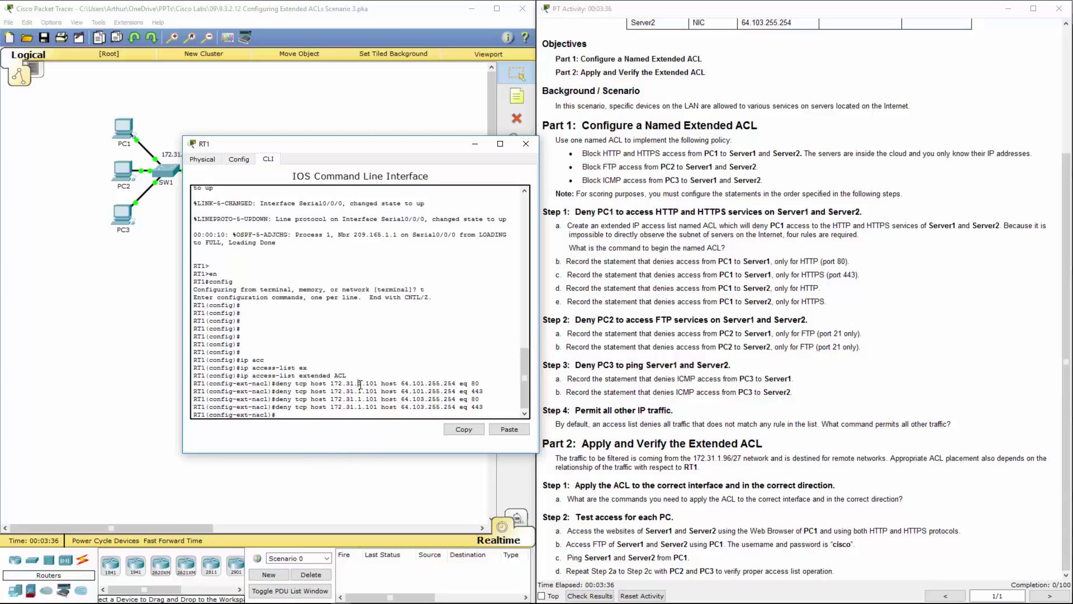
key("Up")
key("Up")
key("Up")
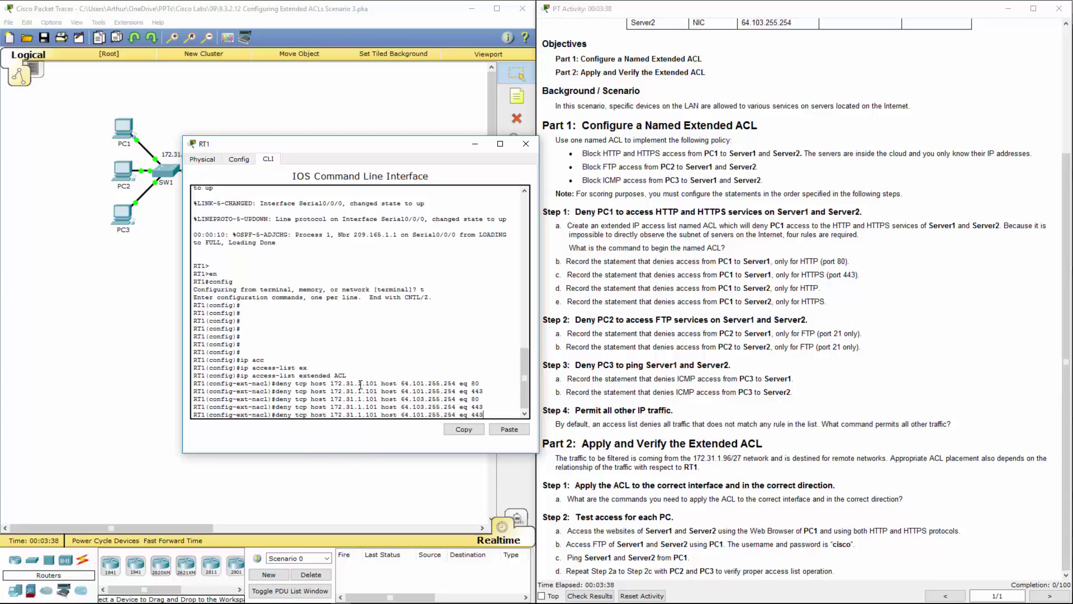
key("BackSpace")
key("BackSpace")
key("BackSpace")
type("21")
key("Return")
Re-enter the Server2 deny line with eq 21 to block FTP to 64.103.255.254
key("Up")
key("Up")
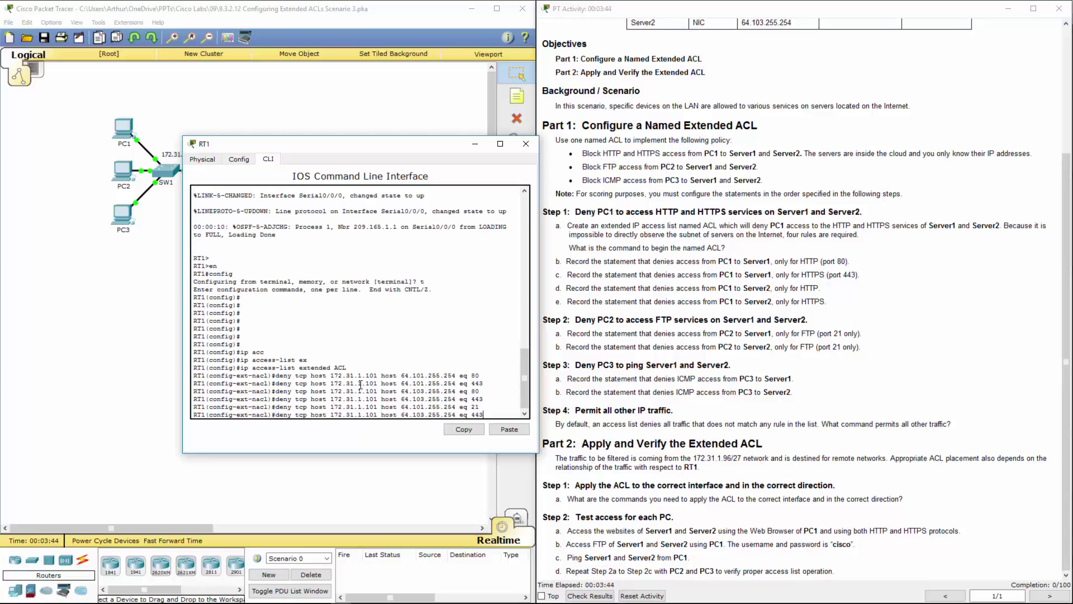
key("BackSpace")
key("BackSpace")
key("BackSpace")
type("21")
left_click_drag(400, 375, 458, 373)
left_click_drag(401, 399, 456, 399)
left_click(479, 409)
key("Return")
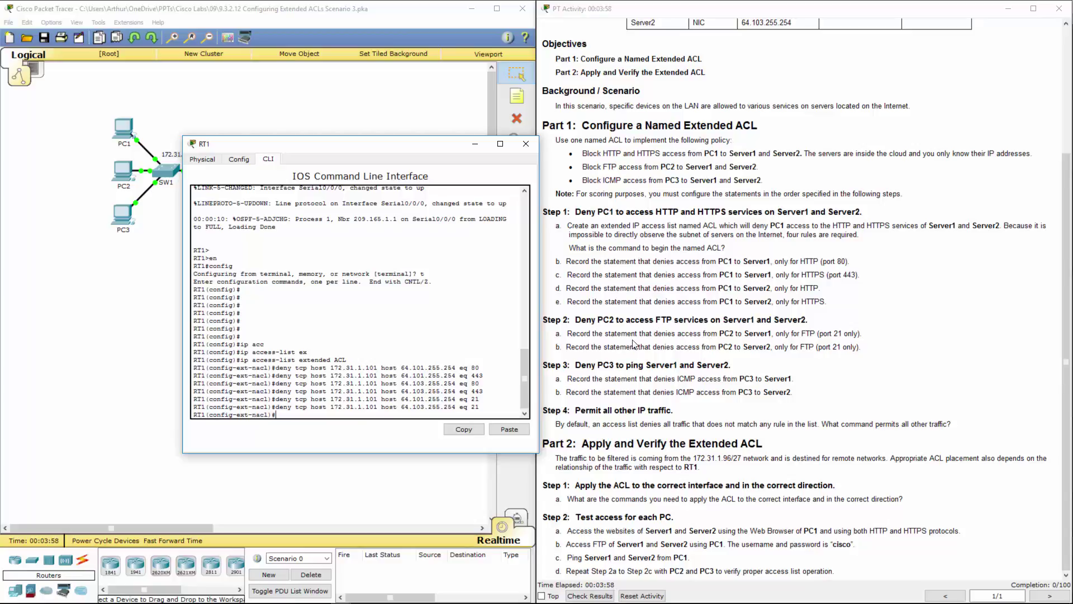
left_click_drag(568, 379, 661, 377)
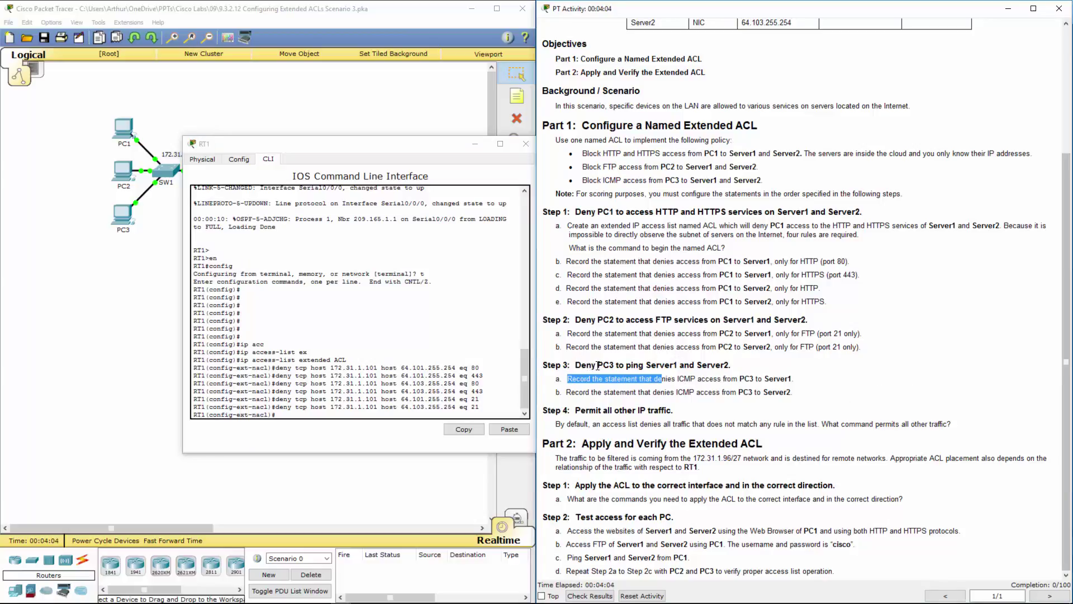
Remove the mistaken FTP deny from 172.31.1.101 to Server1 with a 'no deny' command
double_click(609, 318)
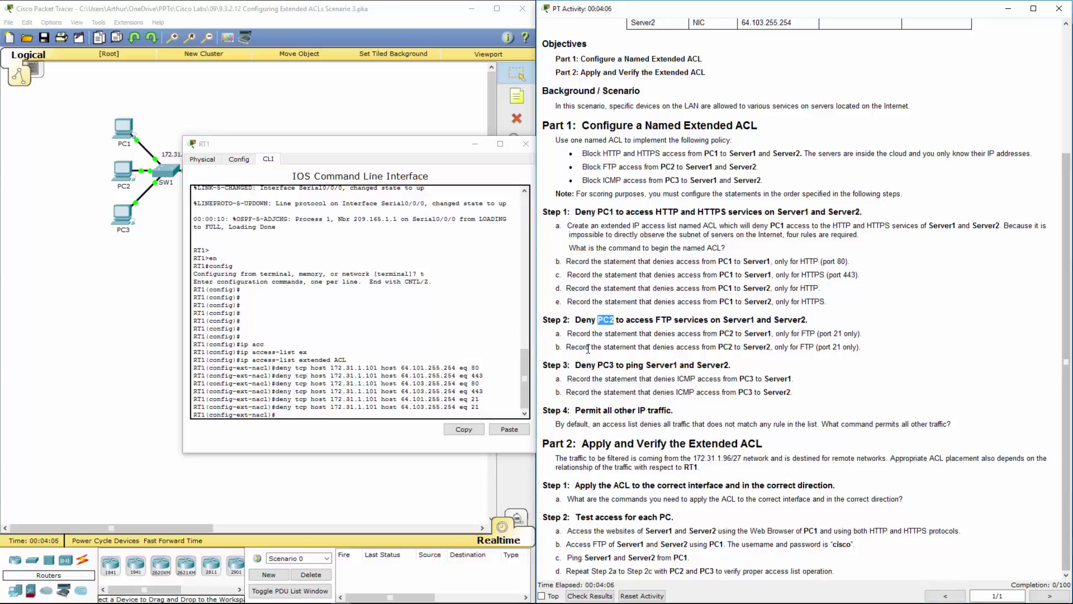
double_click(606, 321)
left_click(521, 352)
left_click(337, 413)
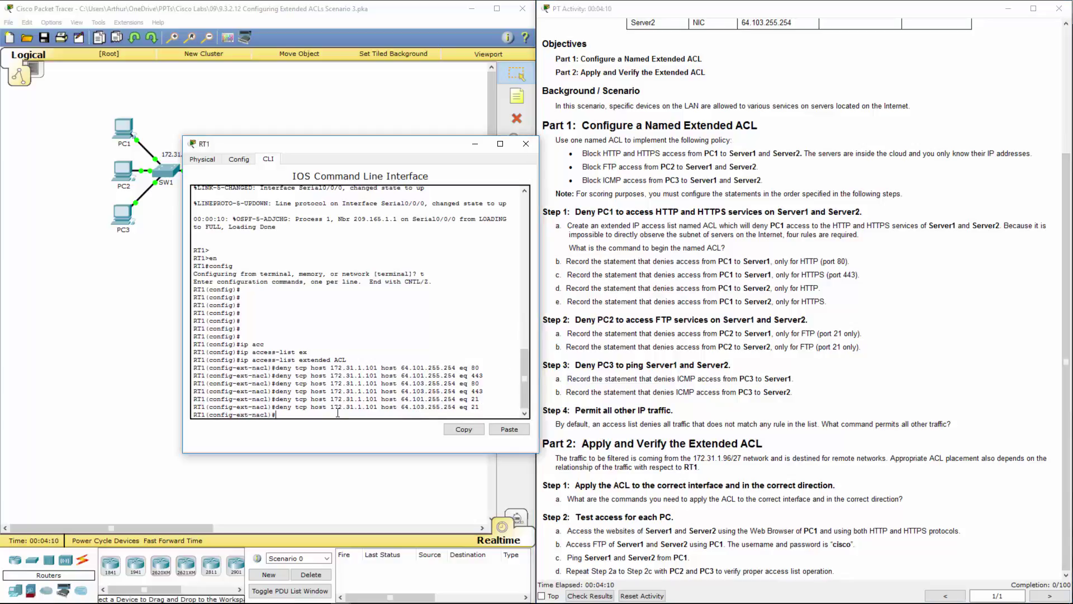
key("Up")
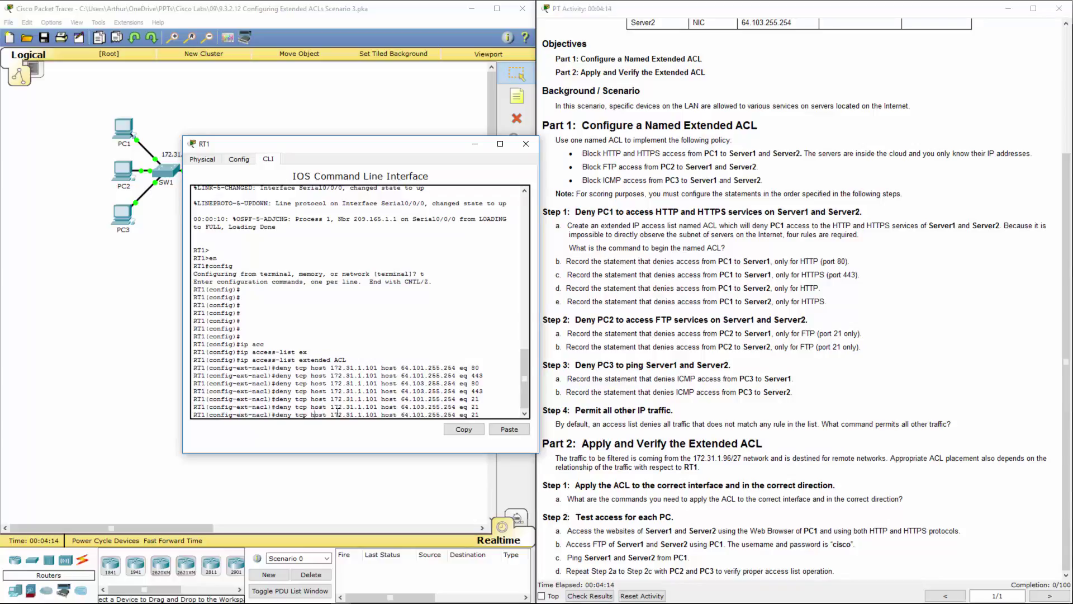
key("Home")
type("no")
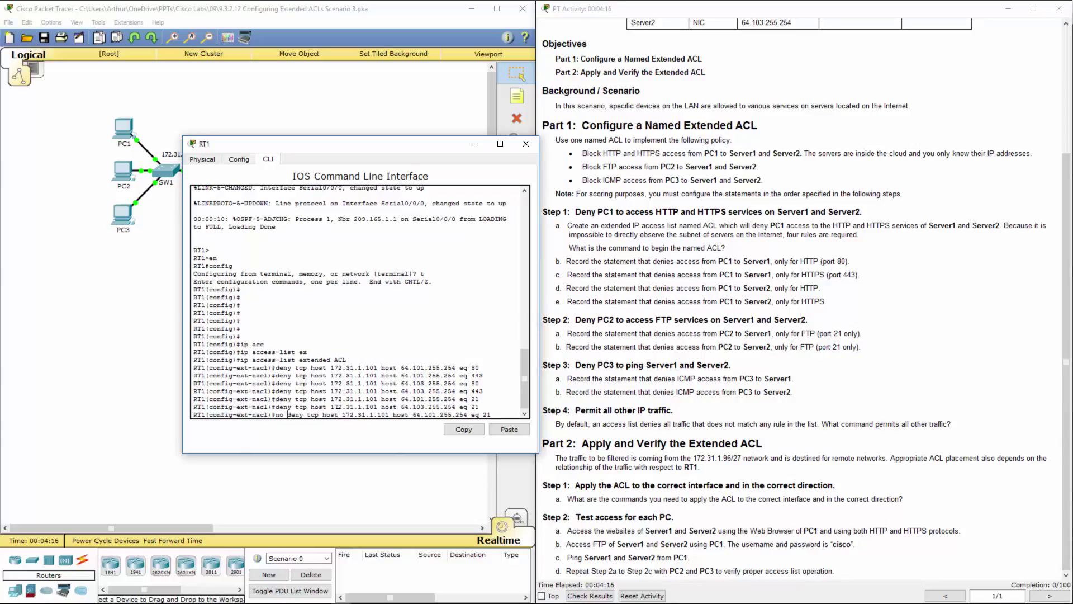
key("Return")
Remove the mistaken FTP deny from 172.31.1.101 to Server2 the same way
key("Up")
key("Up")
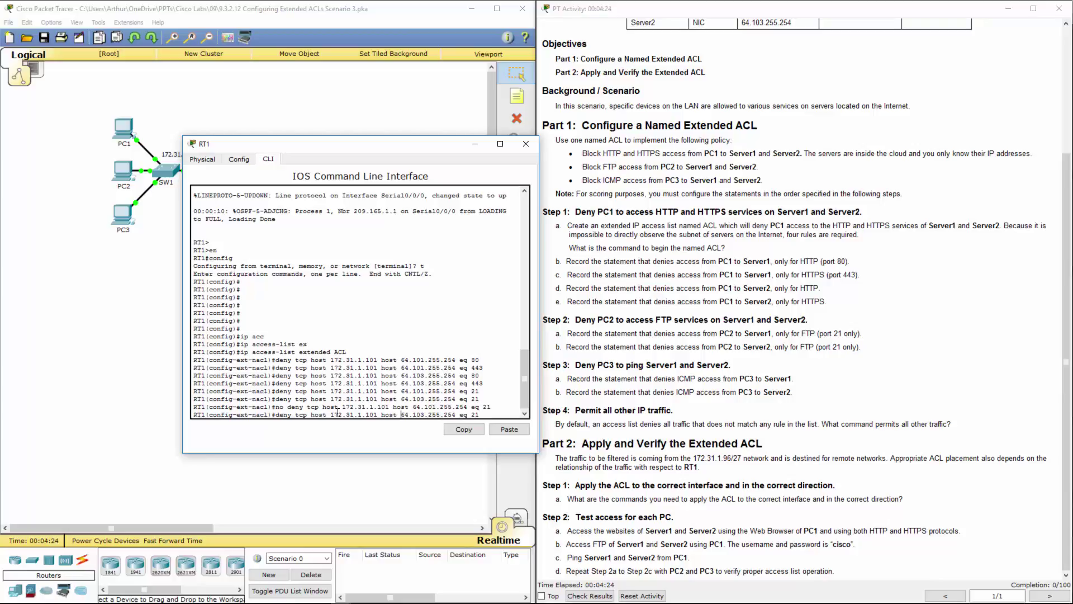
type("no")
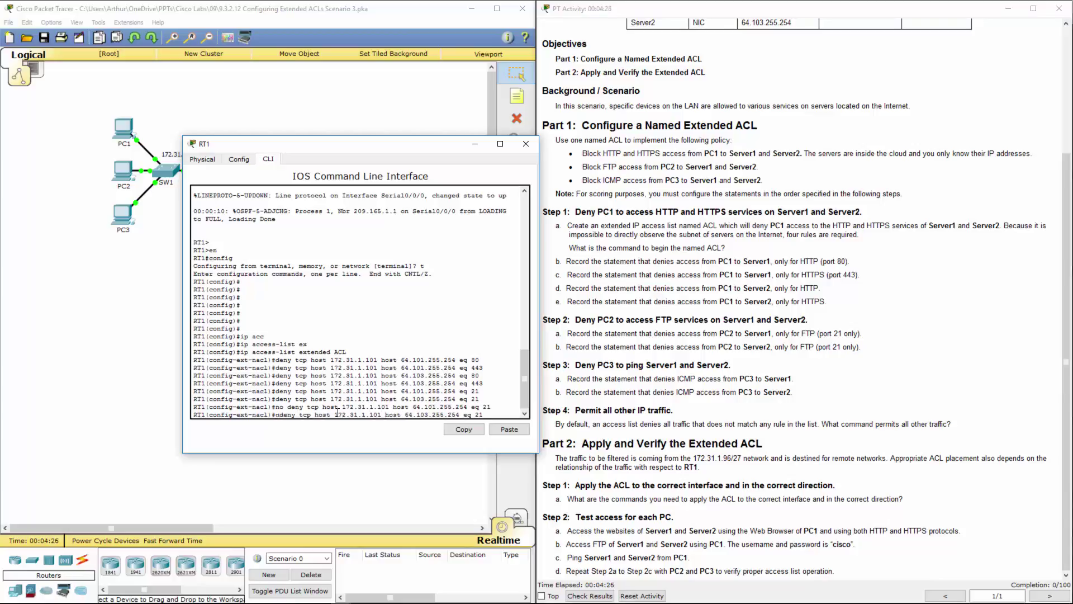
key("Return")
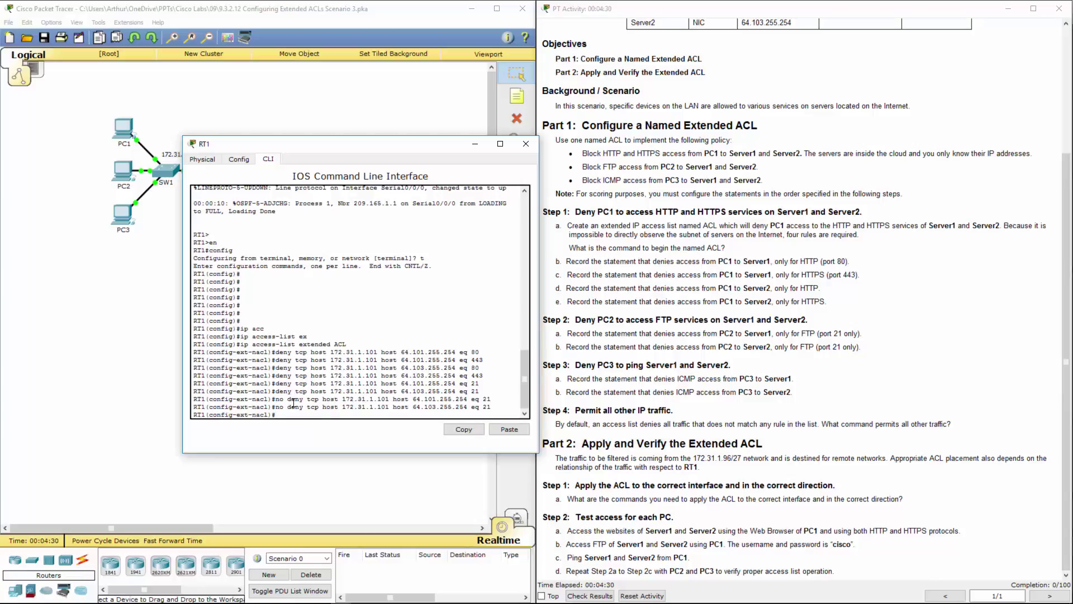
left_click_drag(288, 398, 492, 404)
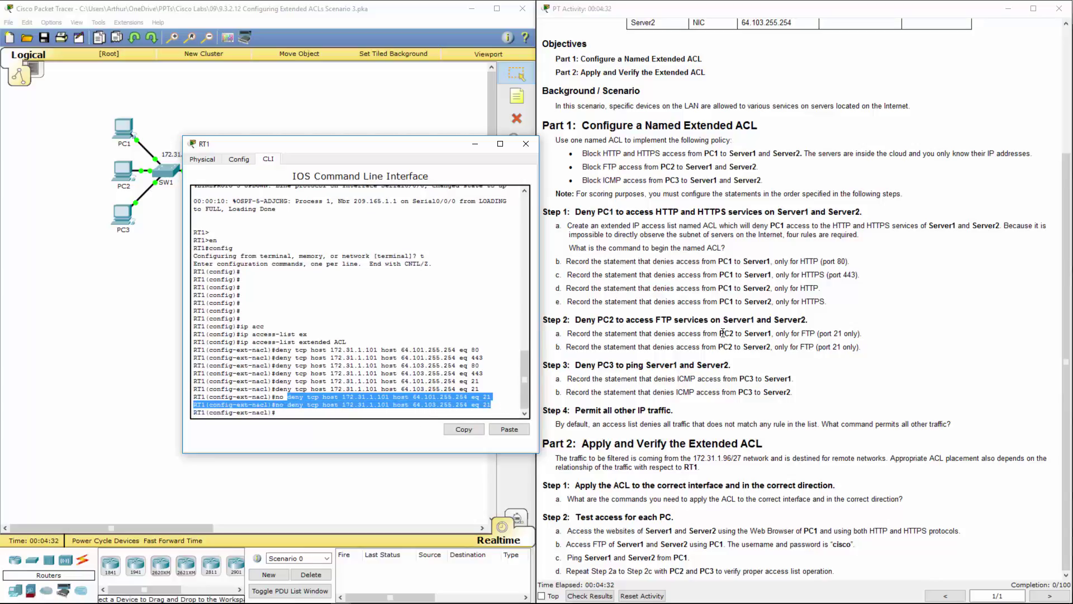
left_click_drag(581, 321, 724, 321)
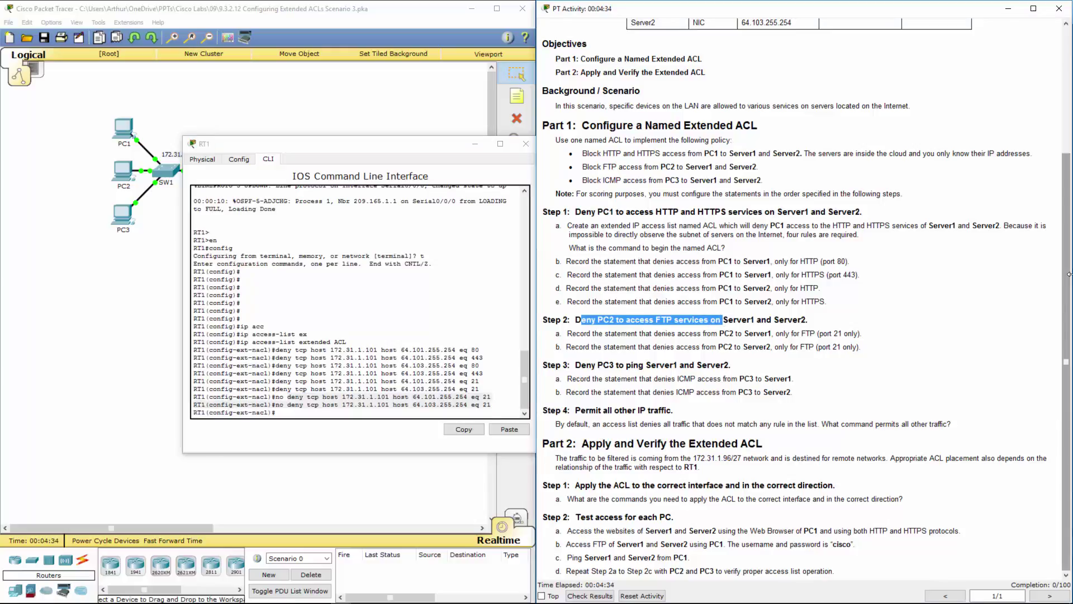
key("alt+Tab")
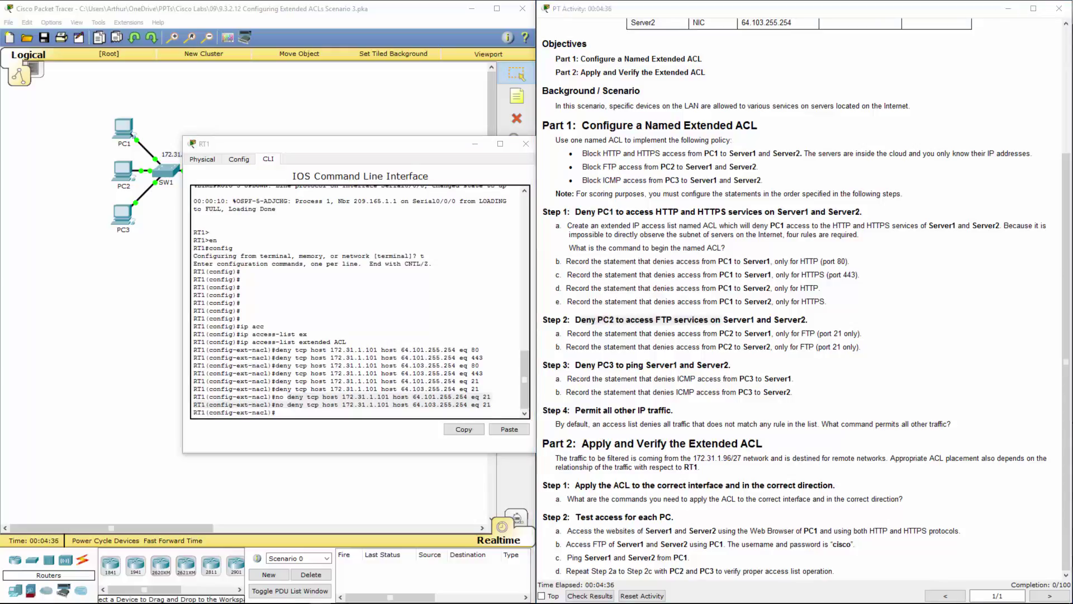
Add 'deny tcp host 172.31.1.102 host 64.101.255.254 eq 21' blocking PC2's FTP to Server1
left_click(508, 429)
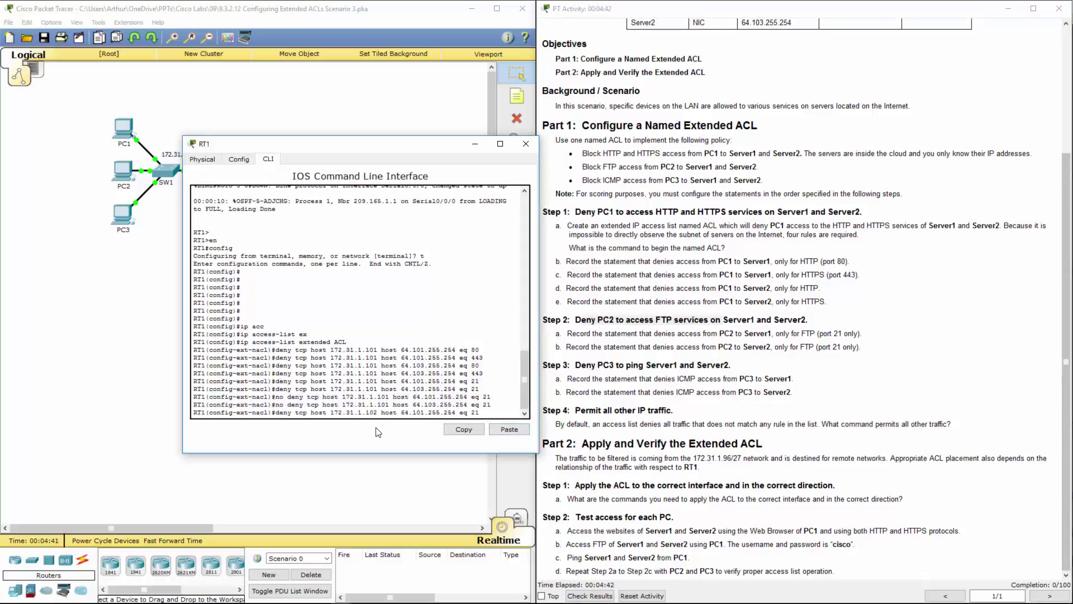
double_click(284, 413)
left_click_drag(331, 412, 378, 412)
left_click(486, 413)
key("Return")
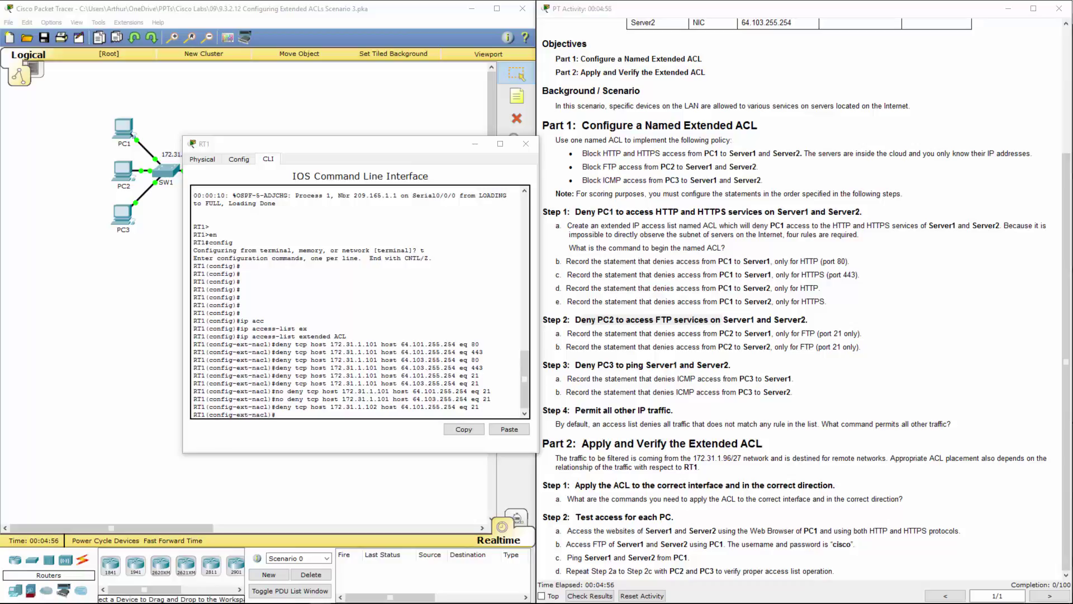
Add the eq 21 deny from 172.31.1.102 to 64.103.255.254 for Server2
left_click(506, 428)
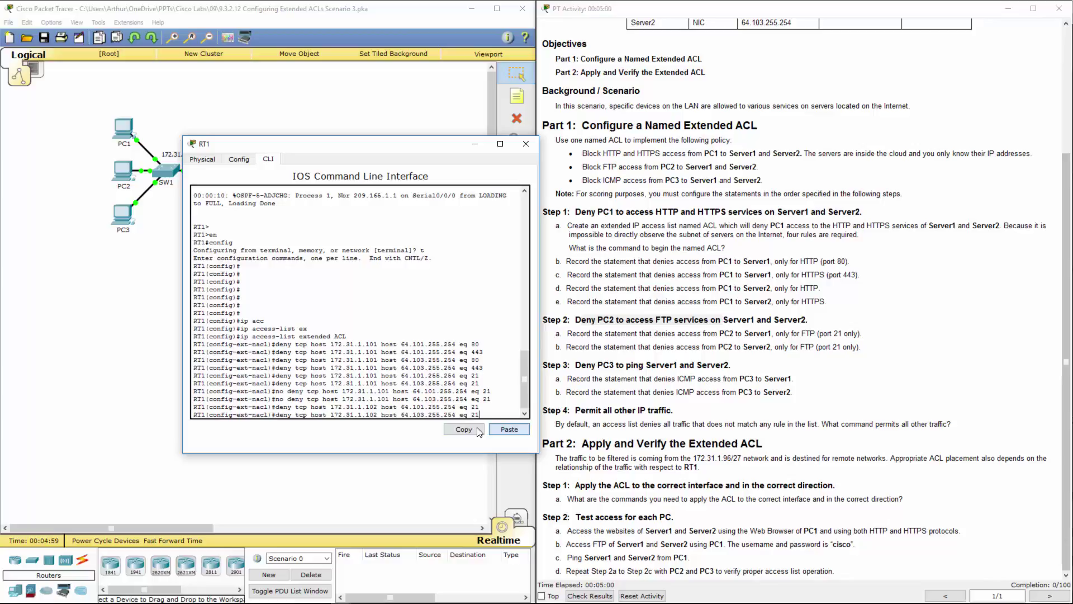
left_click_drag(373, 414, 457, 414)
left_click(508, 429)
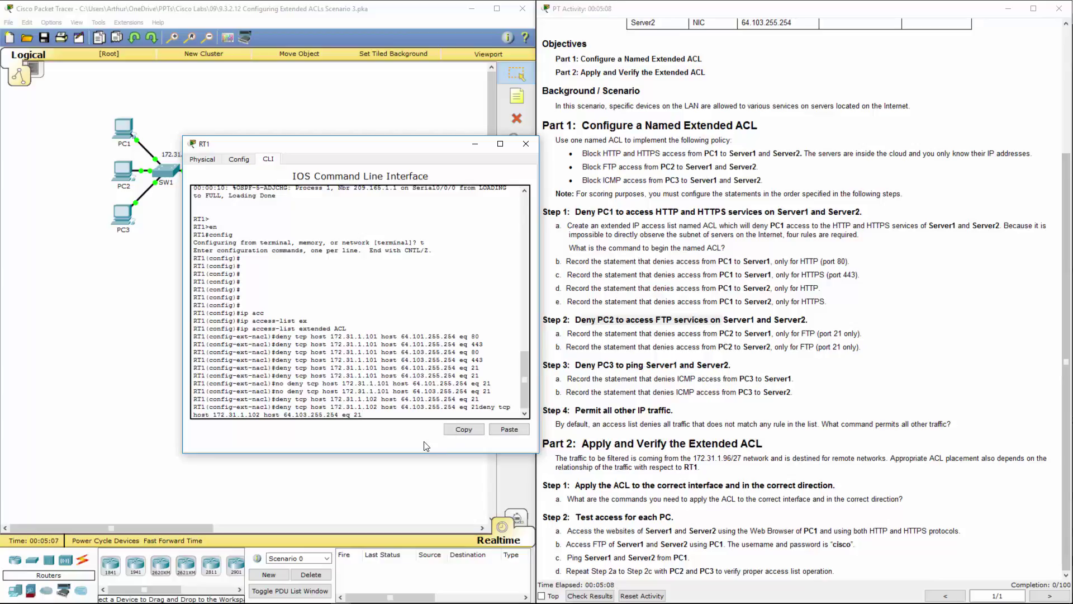
key("BackSpace")
key("BackSpace")
key("BackSpace")
key("BackSpace")
key("BackSpace")
key("BackSpace")
key("BackSpace")
key("BackSpace")
key("BackSpace")
key("BackSpace")
key("BackSpace")
key("BackSpace")
key("BackSpace")
key("BackSpace")
key("BackSpace")
key("BackSpace")
key("BackSpace")
key("BackSpace")
key("BackSpace")
key("BackSpace")
key("BackSpace")
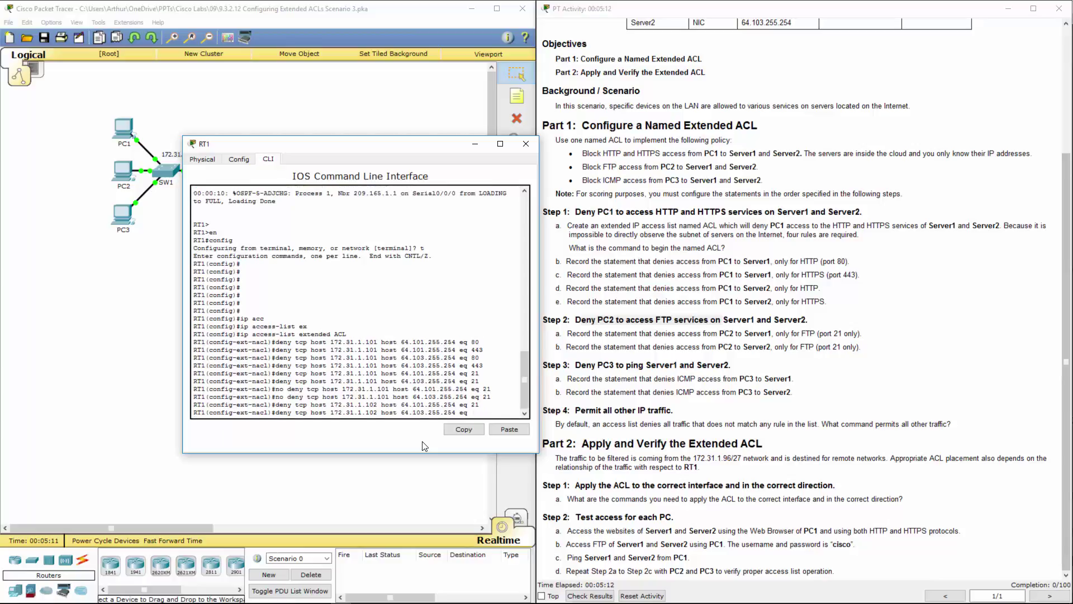
type("21")
key("Return")
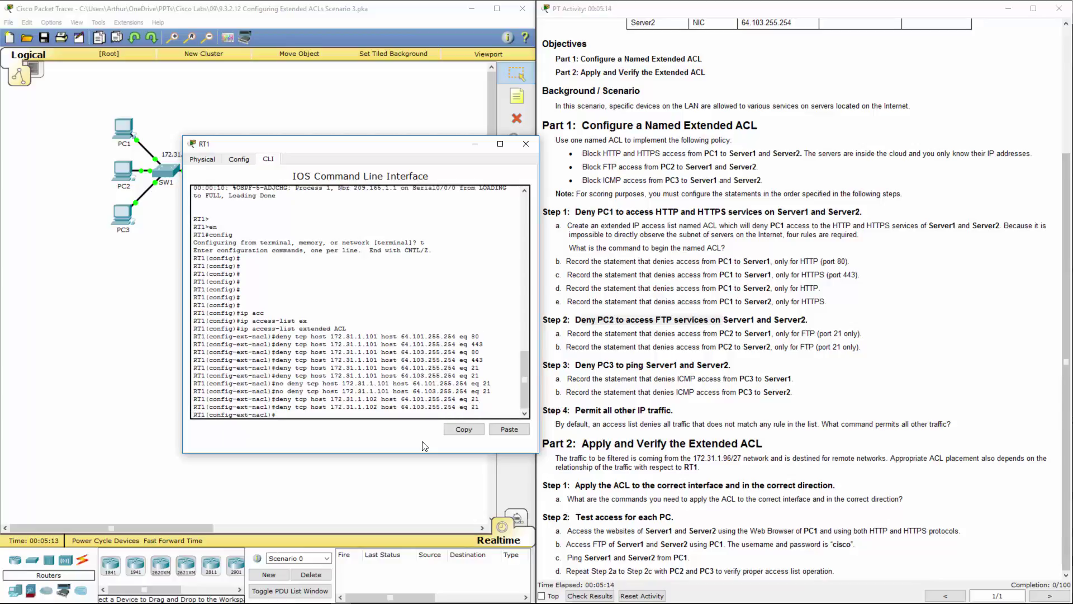
left_click(750, 336)
scroll(714, 273, "up", 3)
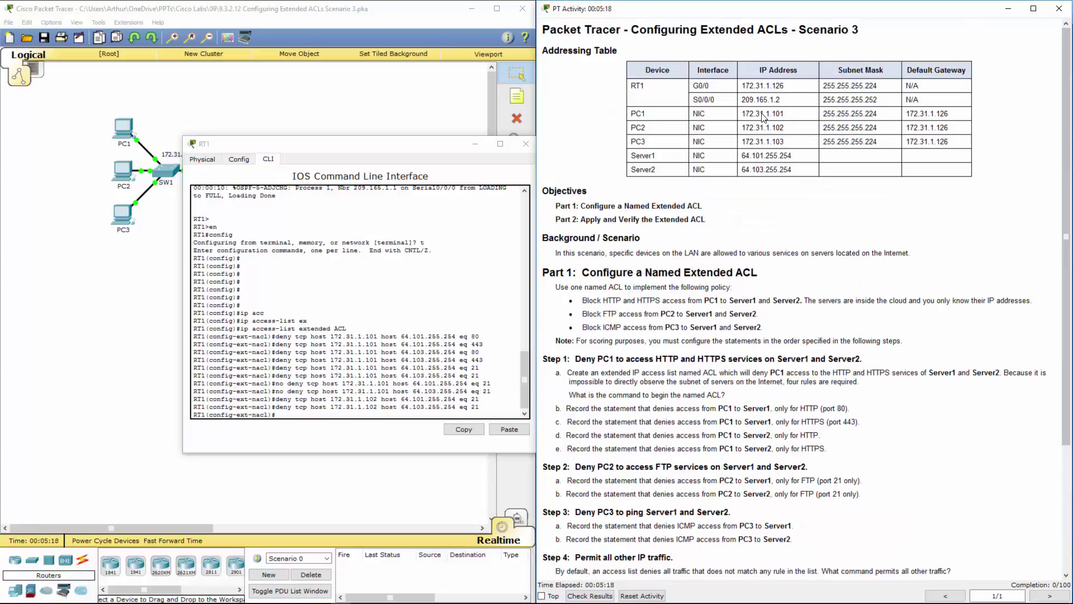
scroll(822, 251, "down", 3)
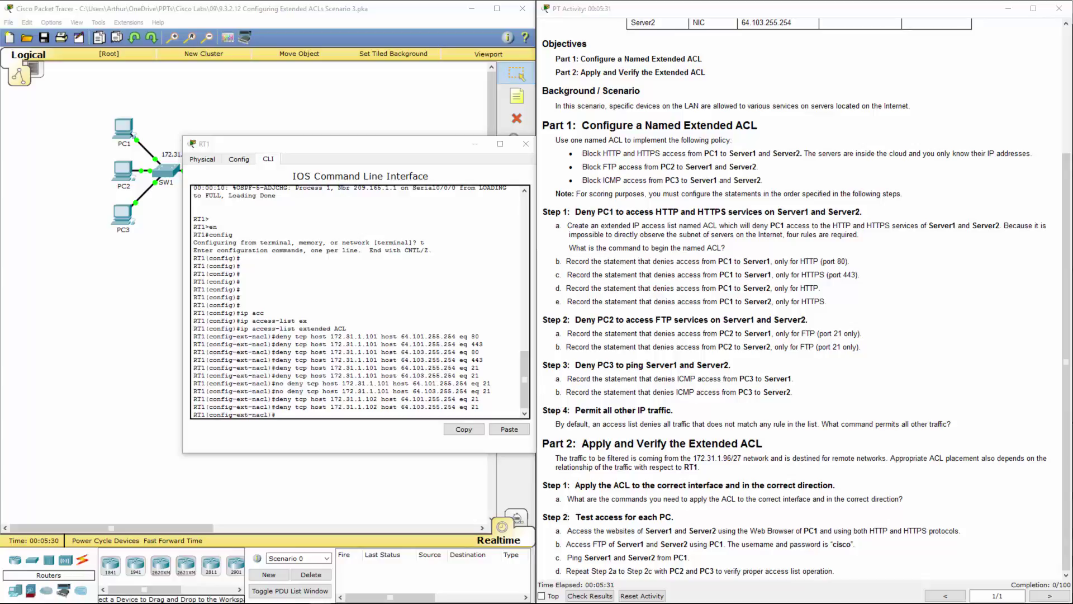
Add 'deny icmp host 172.31.1.103 host 64.101.255.254' blocking PC3's pings to Server1
left_click(506, 429)
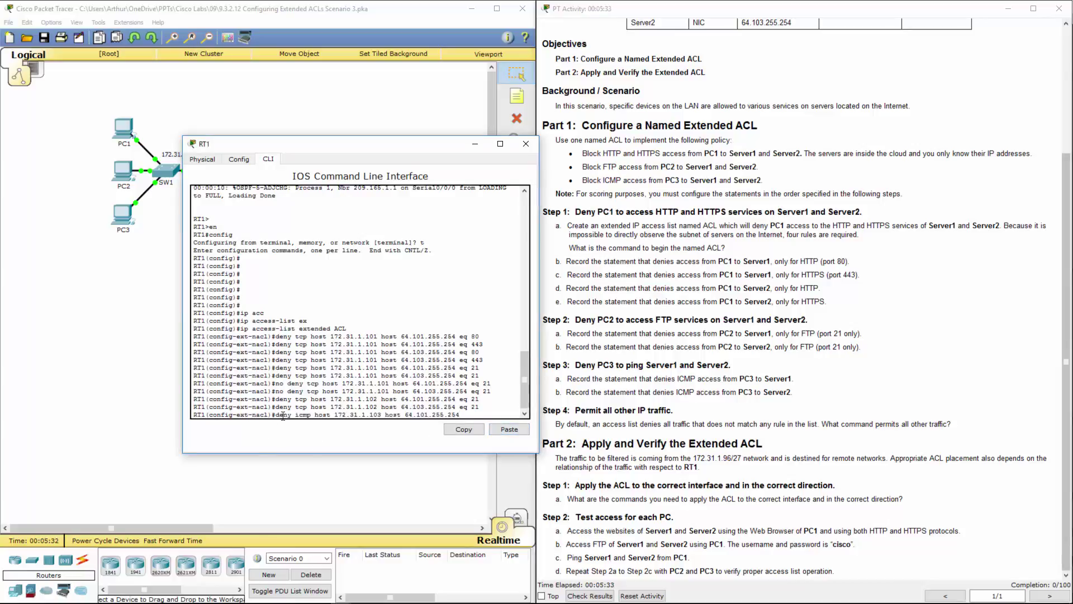
double_click(302, 415)
left_click_drag(323, 415, 381, 414)
left_click(329, 418)
left_click_drag(315, 415, 469, 415)
left_click(389, 414)
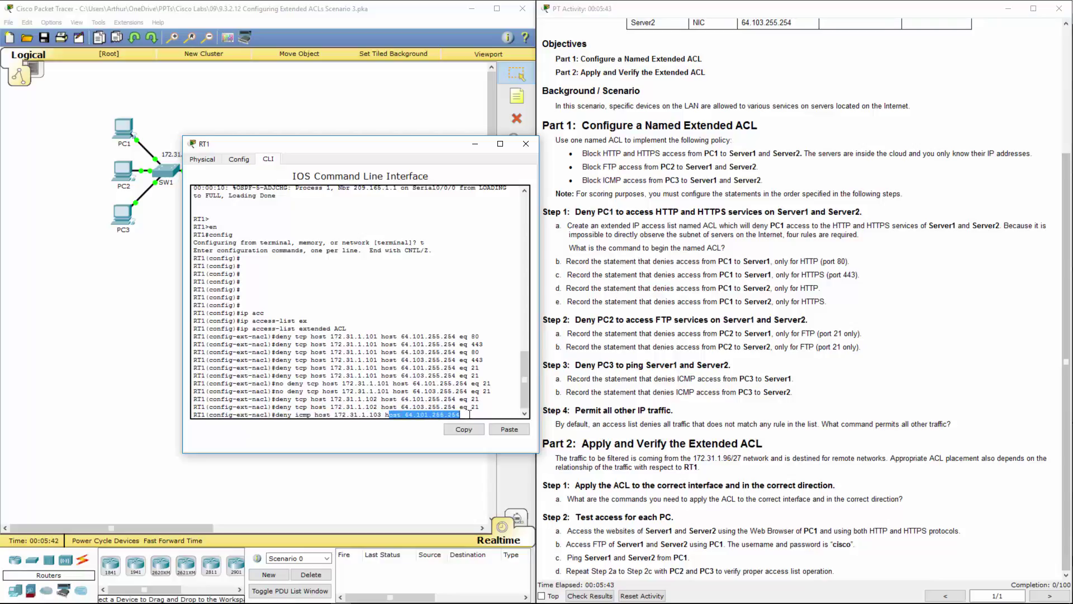
left_click(468, 414)
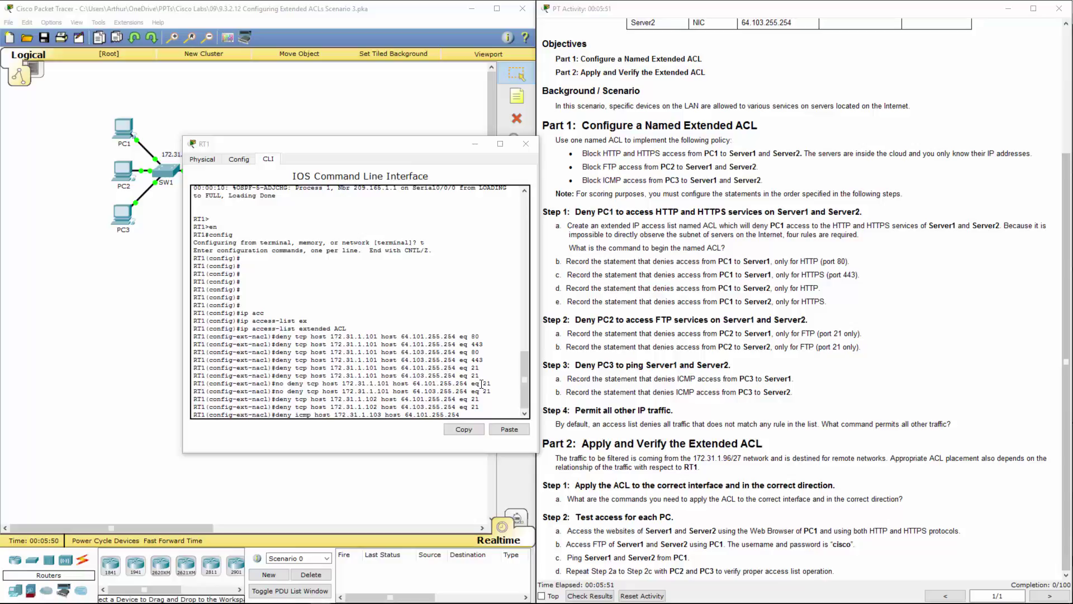
left_click(468, 414)
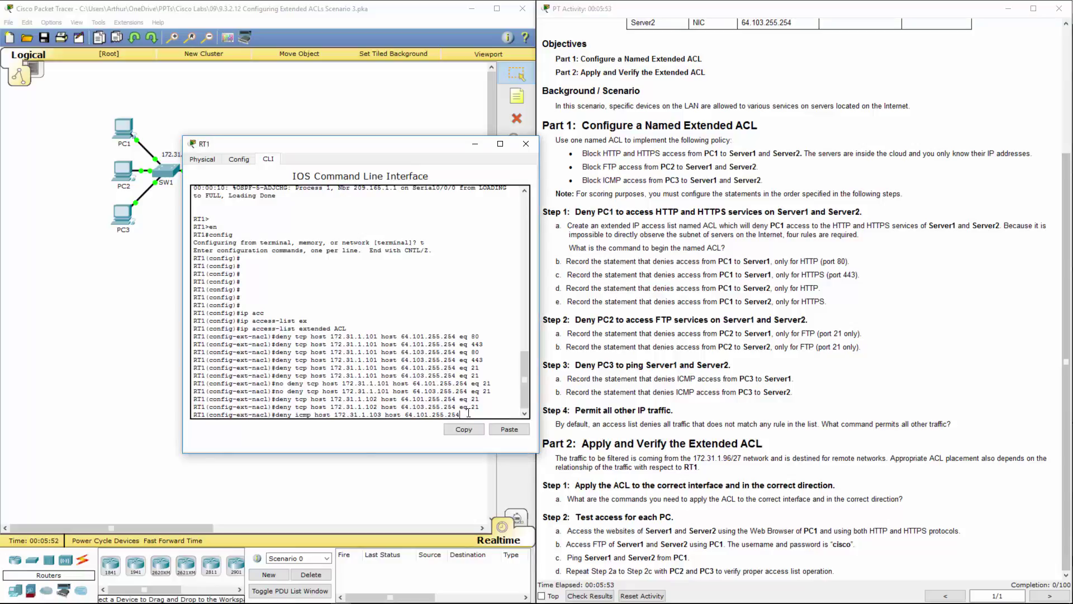
key("Return")
Add 'deny icmp host 172.31.1.103 host 64.103.255.254' blocking PC3's pings to Server2
double_click(303, 406)
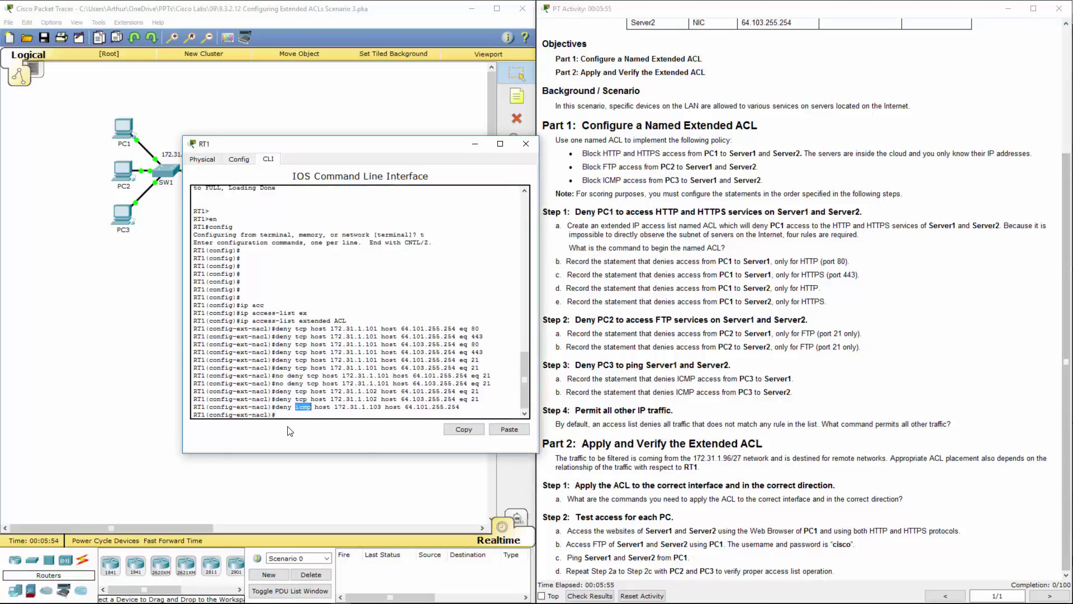
left_click(505, 430)
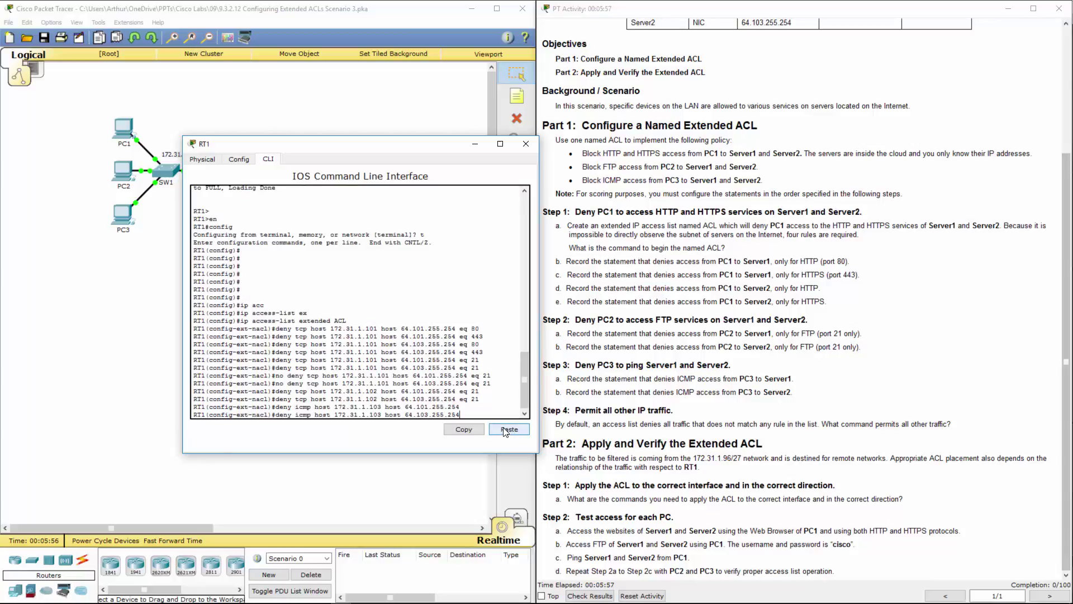
double_click(420, 415)
left_click_drag(406, 414, 462, 414)
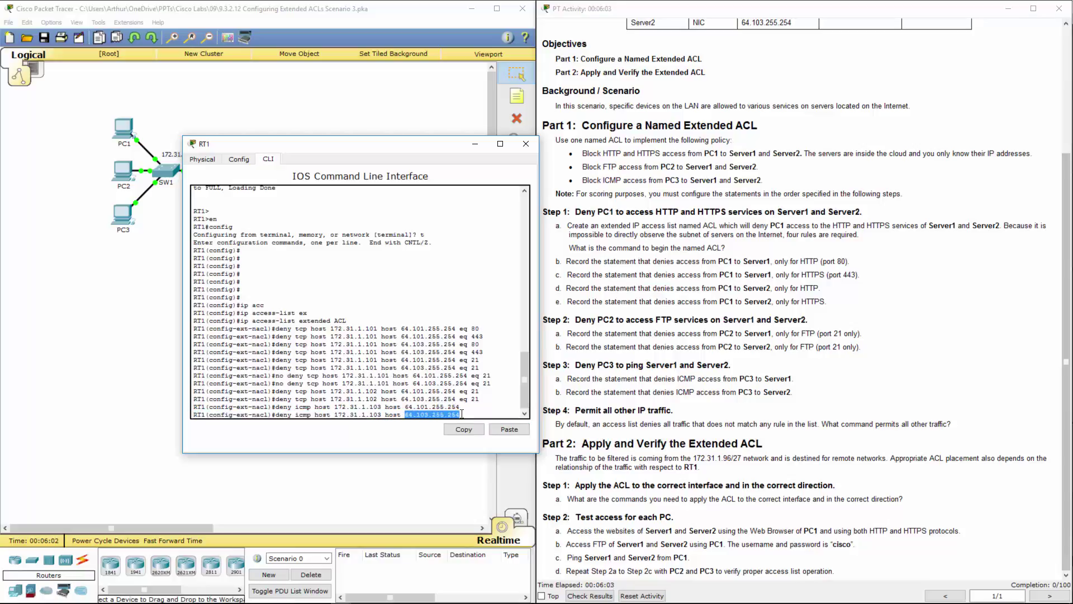
key("Return")
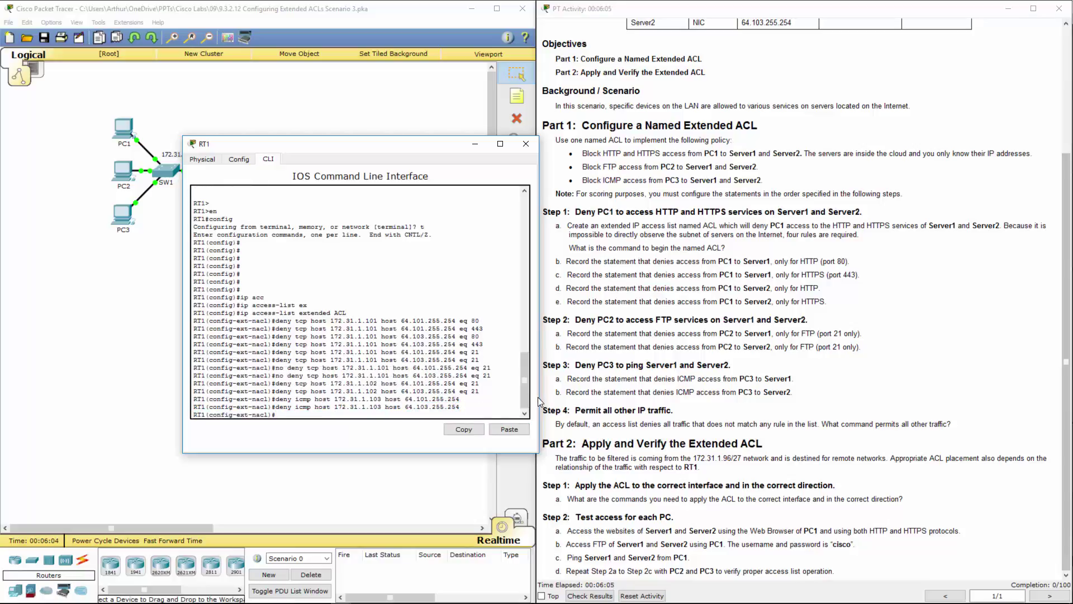
left_click(767, 416)
left_click_drag(564, 379, 803, 390)
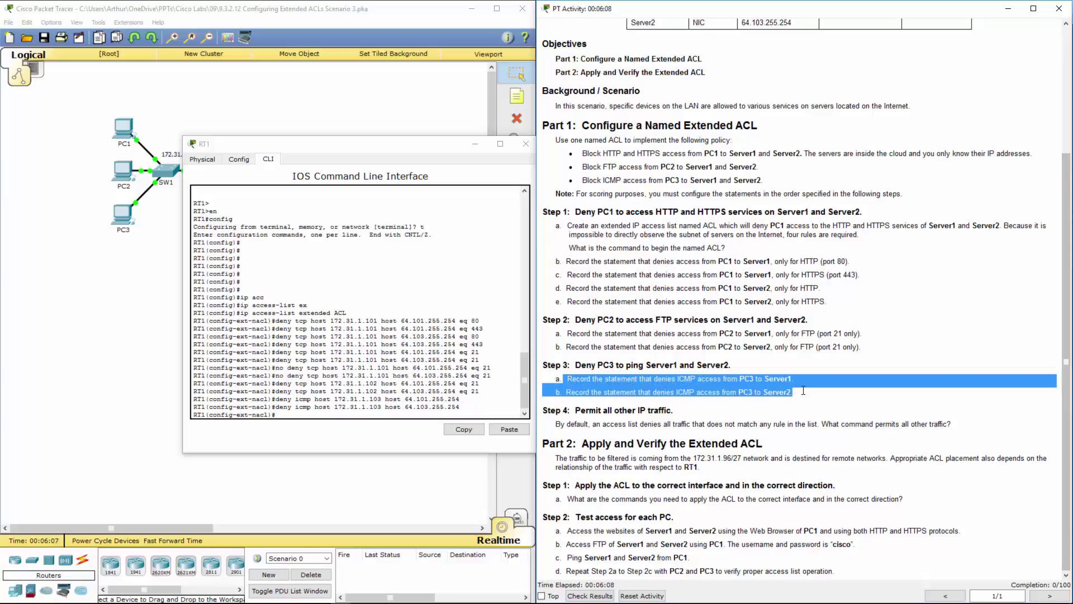
Finish the ACL with 'permit ip any any', then read the Part 2 traffic instructions
left_click(463, 412)
type("per")
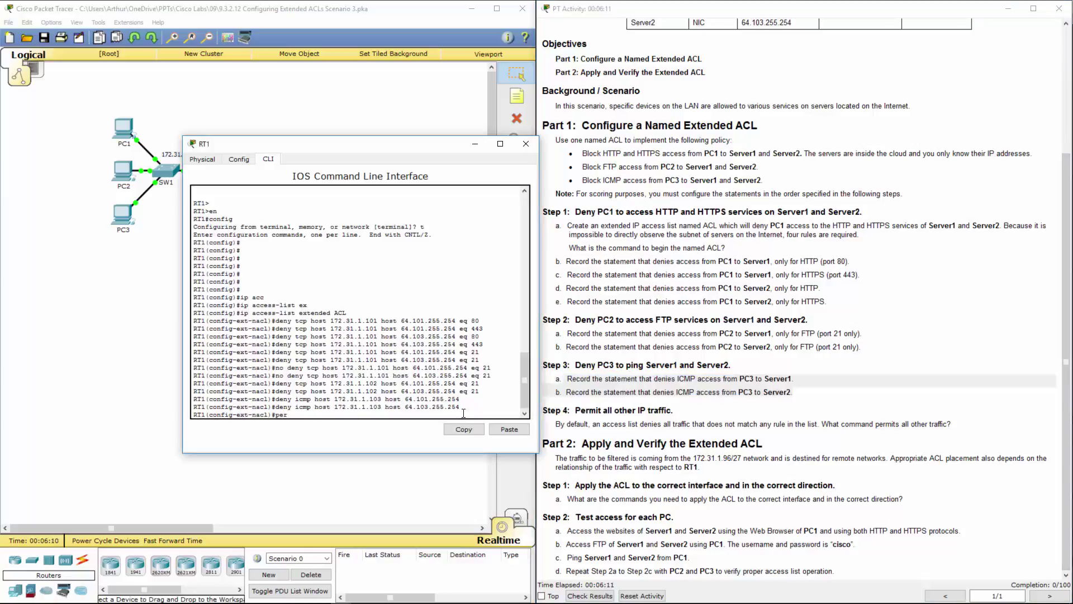
key("Tab")
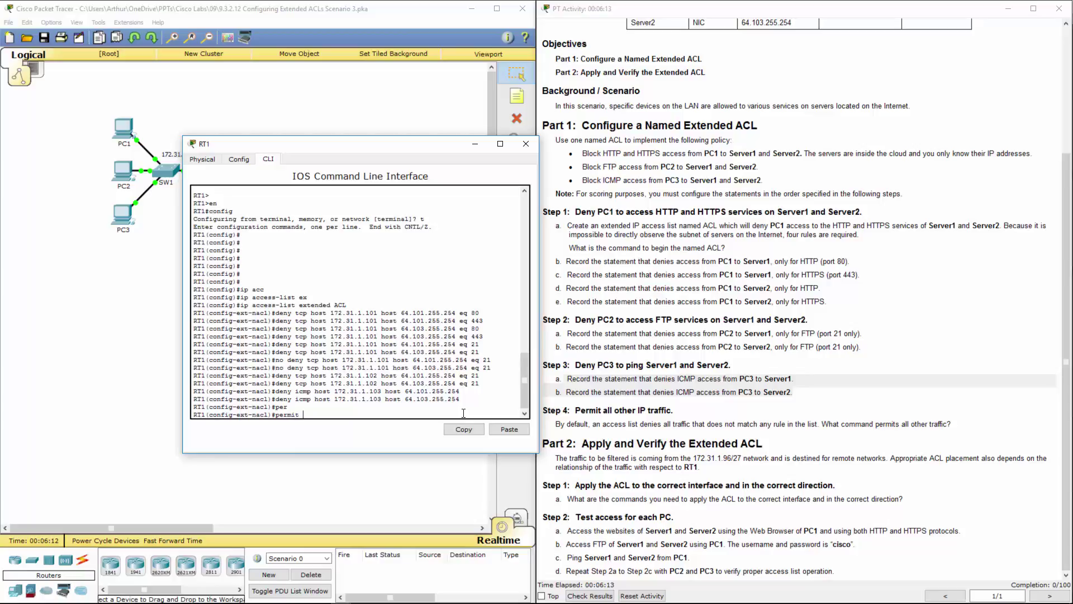
type("ip any any")
key("Return")
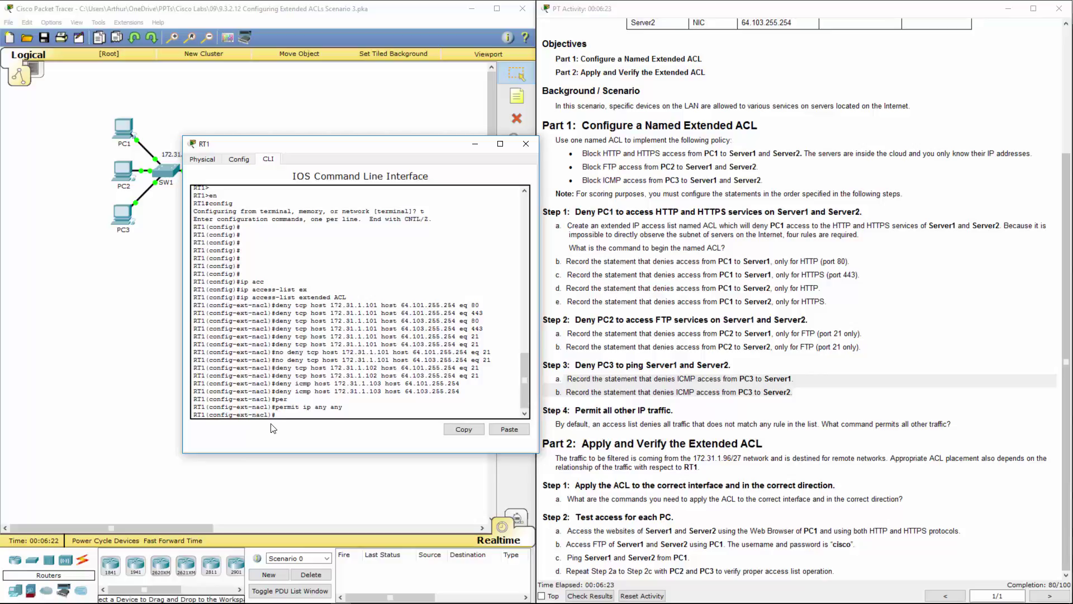
left_click(914, 394)
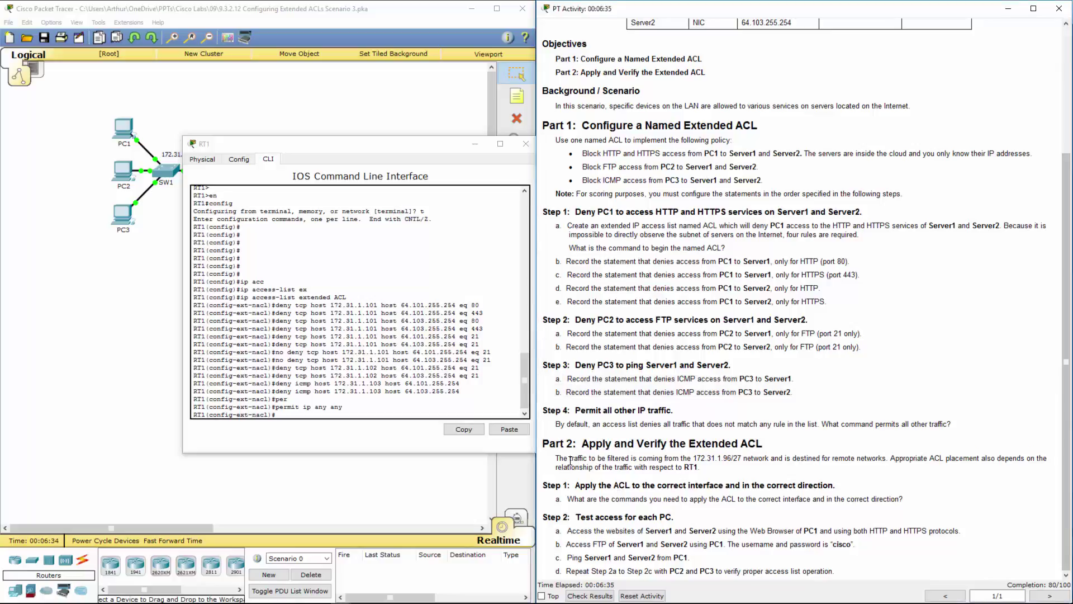
left_click_drag(570, 461, 1033, 469)
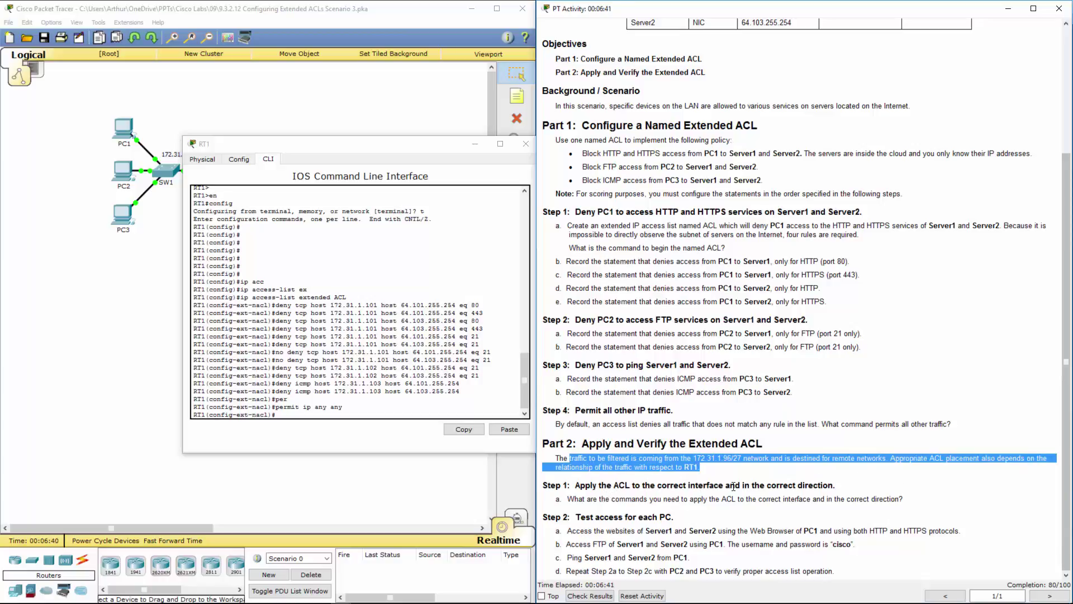
mouse_move(607, 517)
left_mouse_down()
mouse_move(671, 517)
mouse_move(614, 499)
left_mouse_up()
left_click(715, 521)
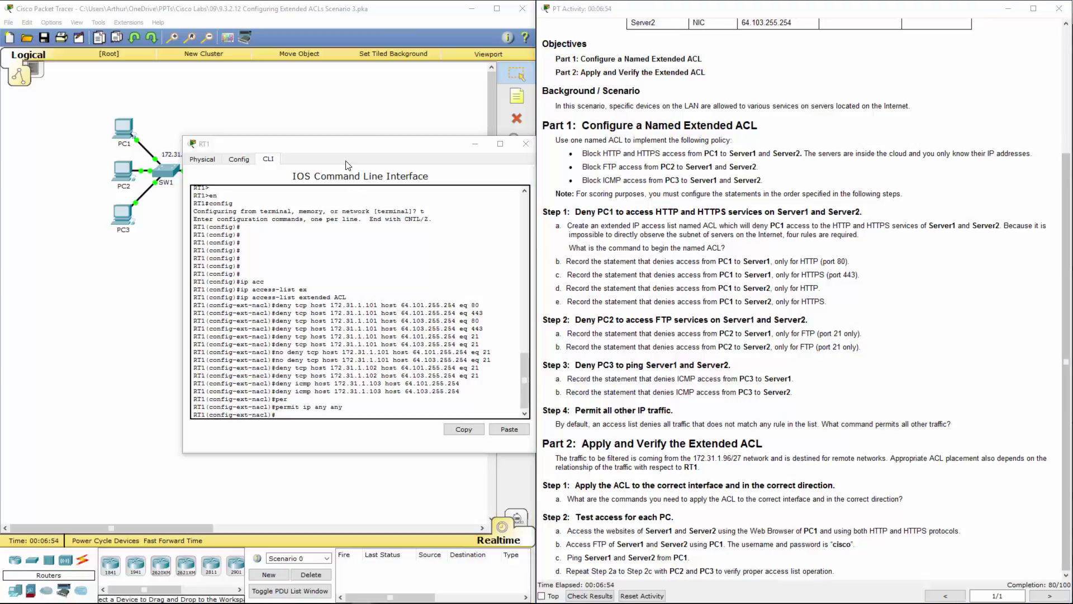
Exit the ACL configuration and enter interface g0/0 configuration on RT1
left_click(364, 166)
left_click_drag(364, 146, 352, 220)
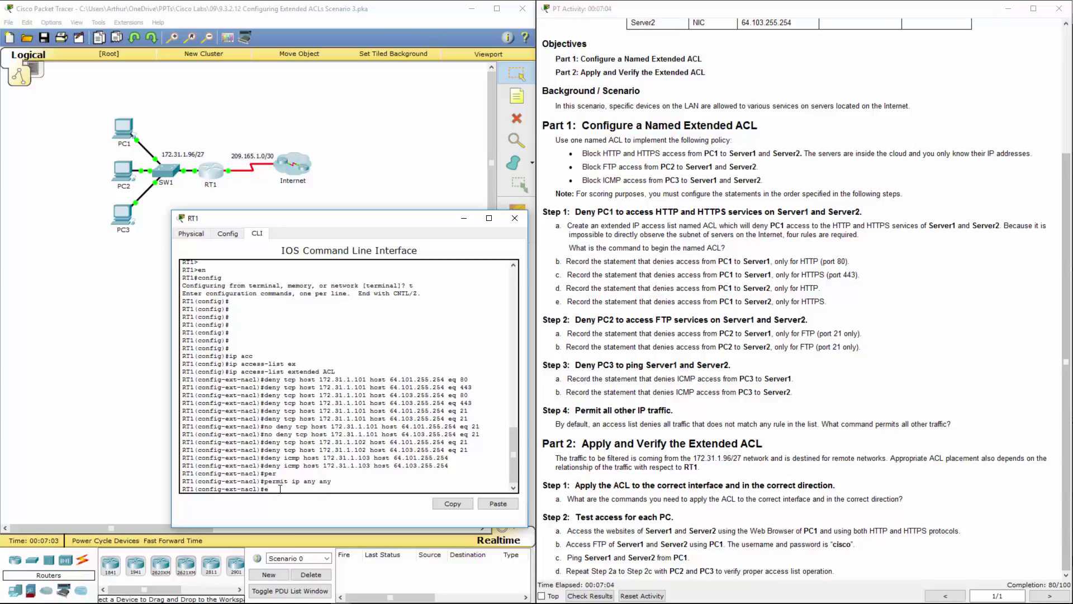
type("xit")
key("Return")
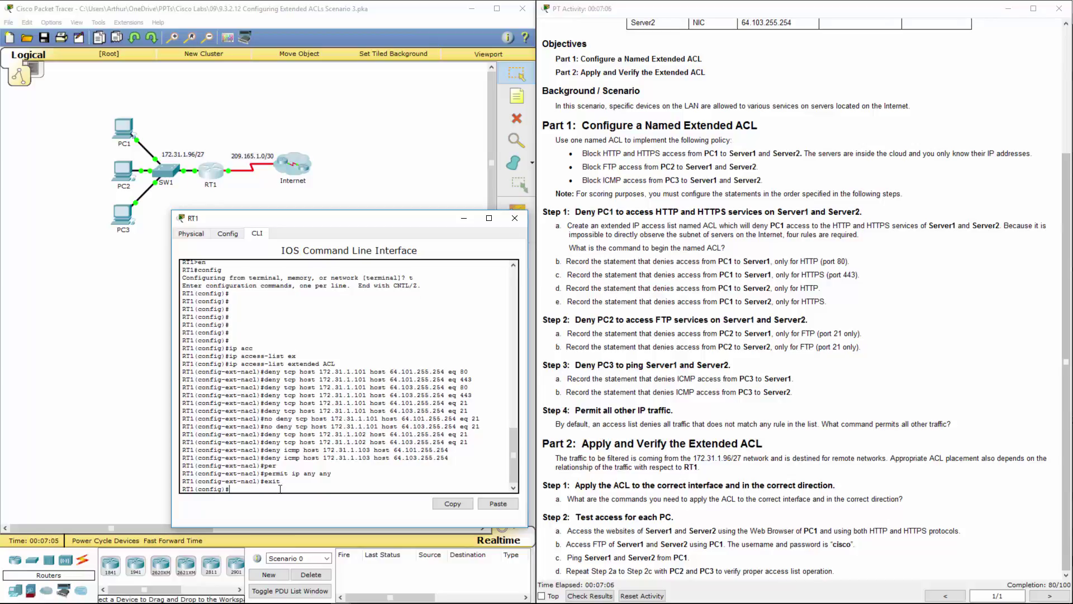
type("int g0/0")
key("Return")
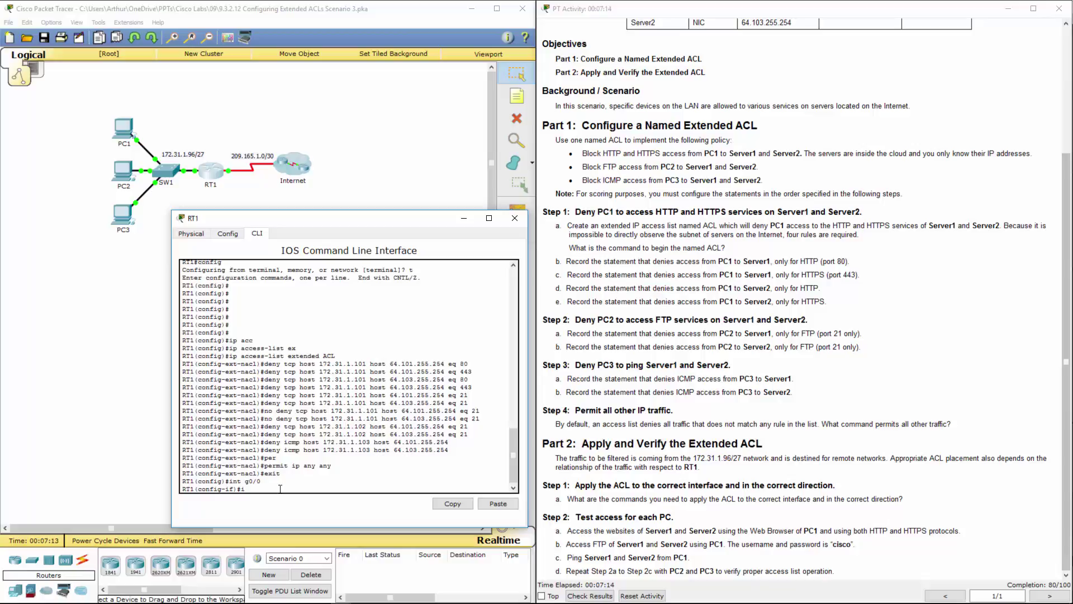
Apply 'ip access-group ACL in' on g0/0, then review the Step 2 testing instructions
type("ip acc")
key("Tab")
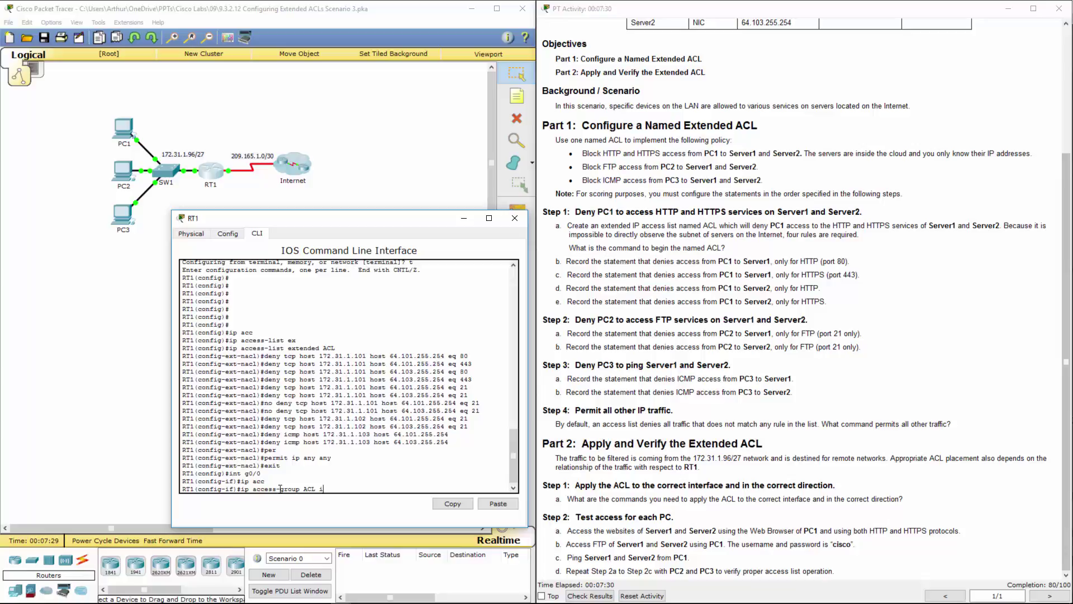
type("n")
key("Return")
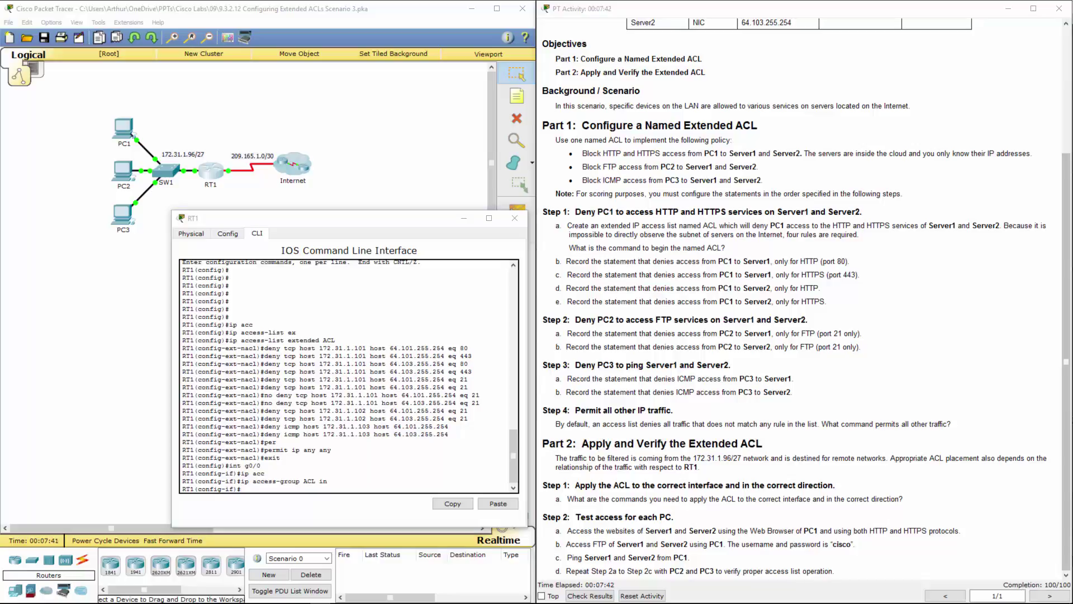
left_click(816, 383)
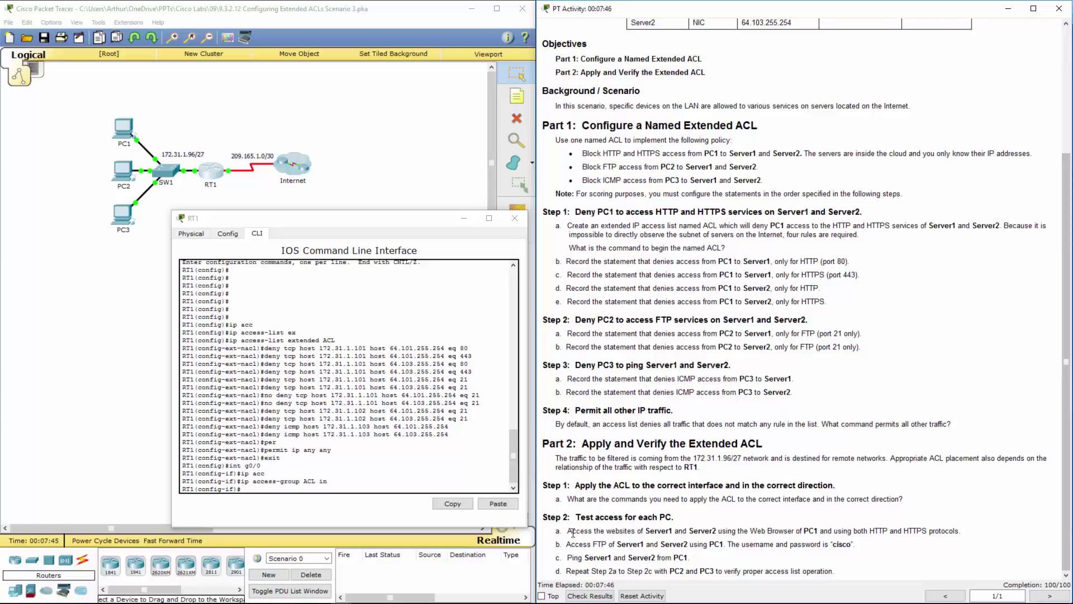
left_click_drag(583, 530, 835, 571)
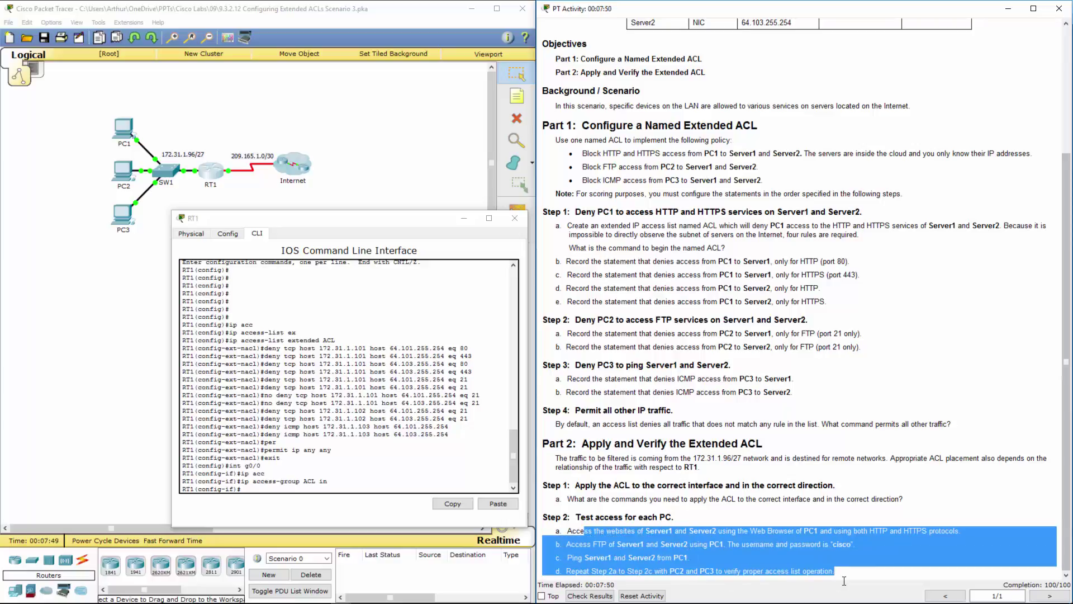
left_click(813, 540)
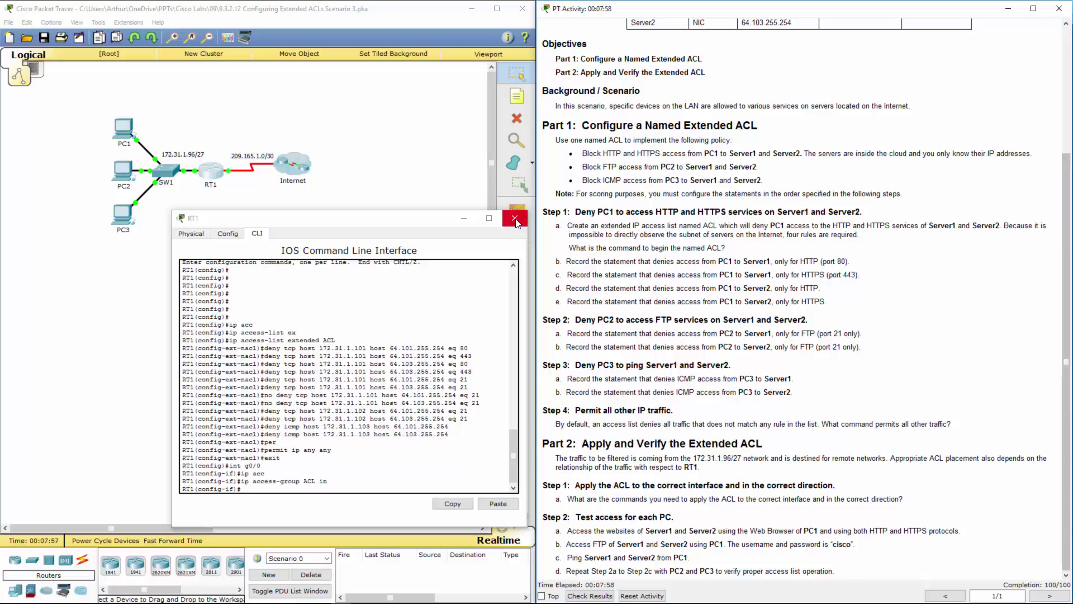
left_click(515, 218)
left_click(126, 129)
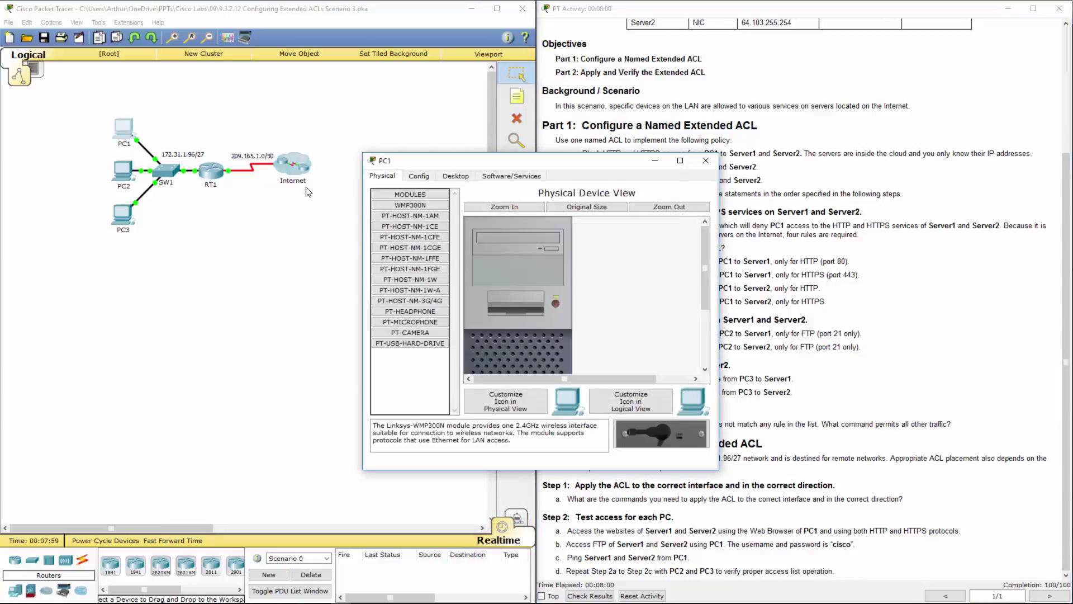
left_click(464, 178)
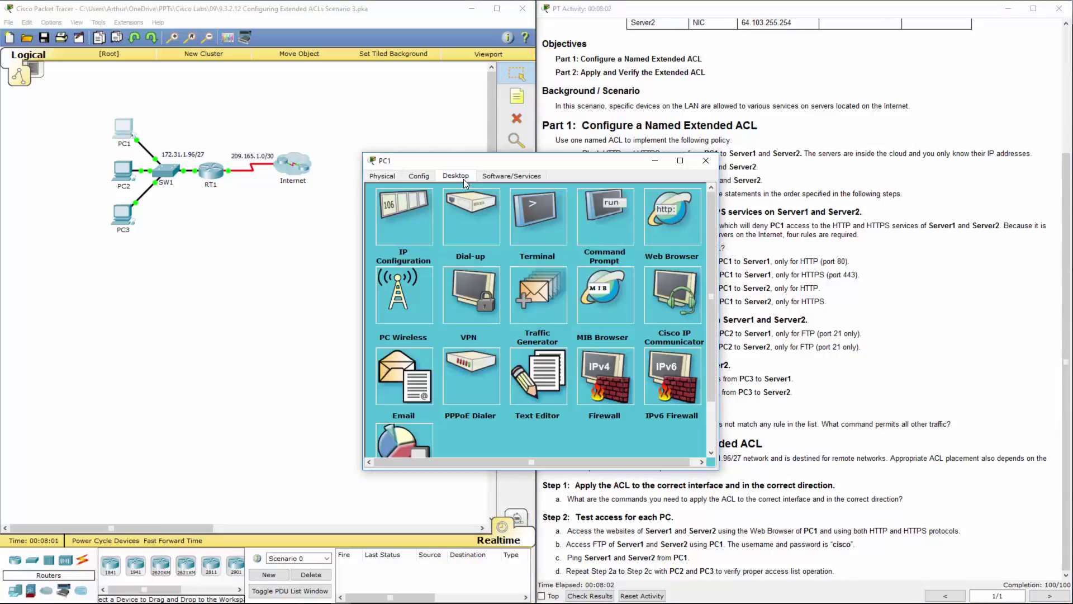
left_click(672, 223)
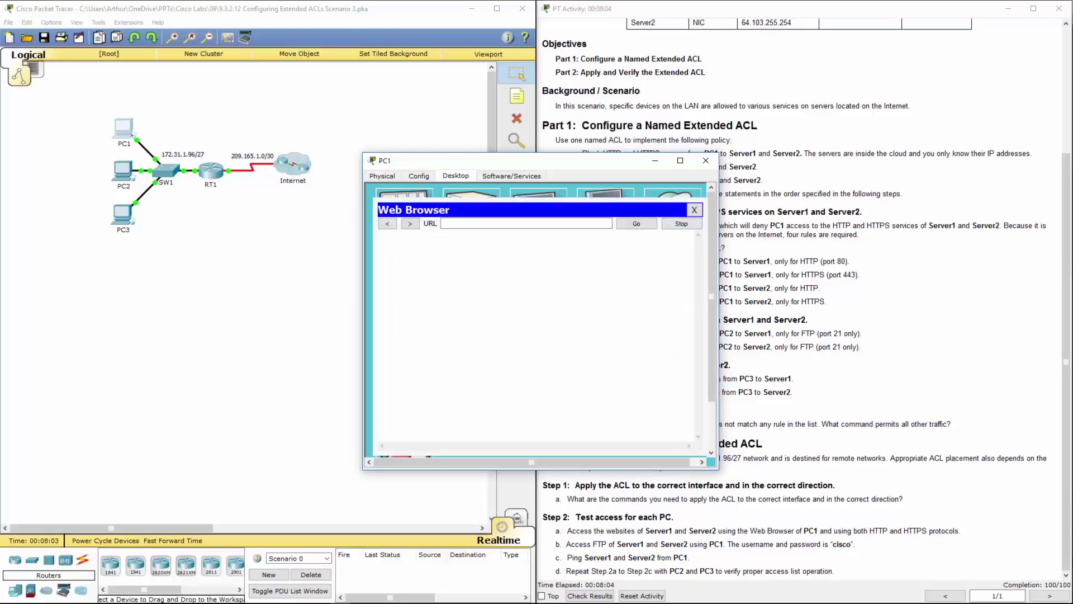
left_click(482, 223)
type("64.101.255.254")
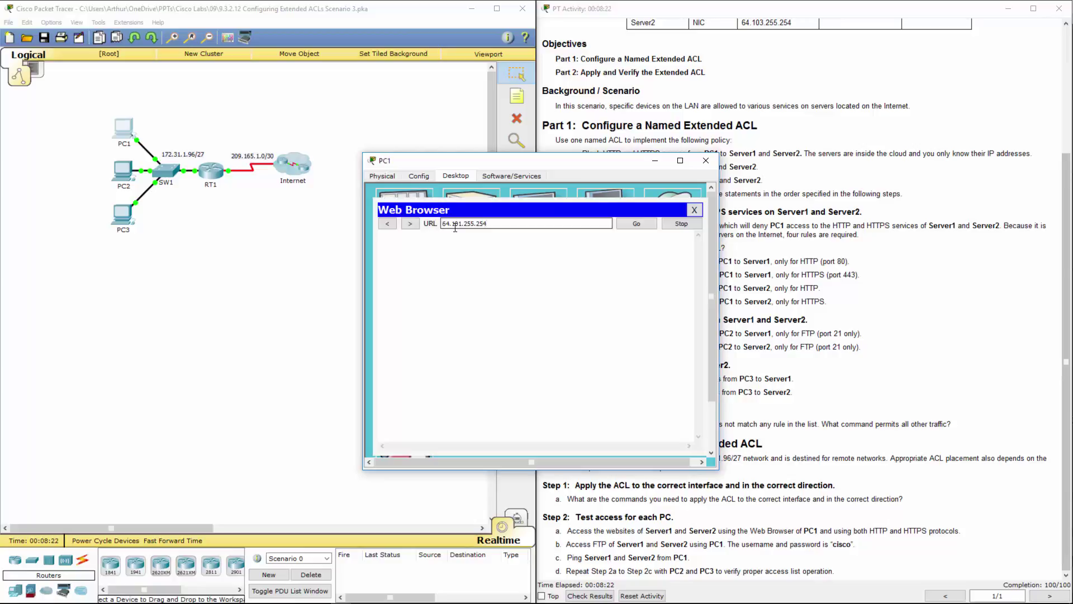
double_click(455, 224)
type("http://64.101.255.254")
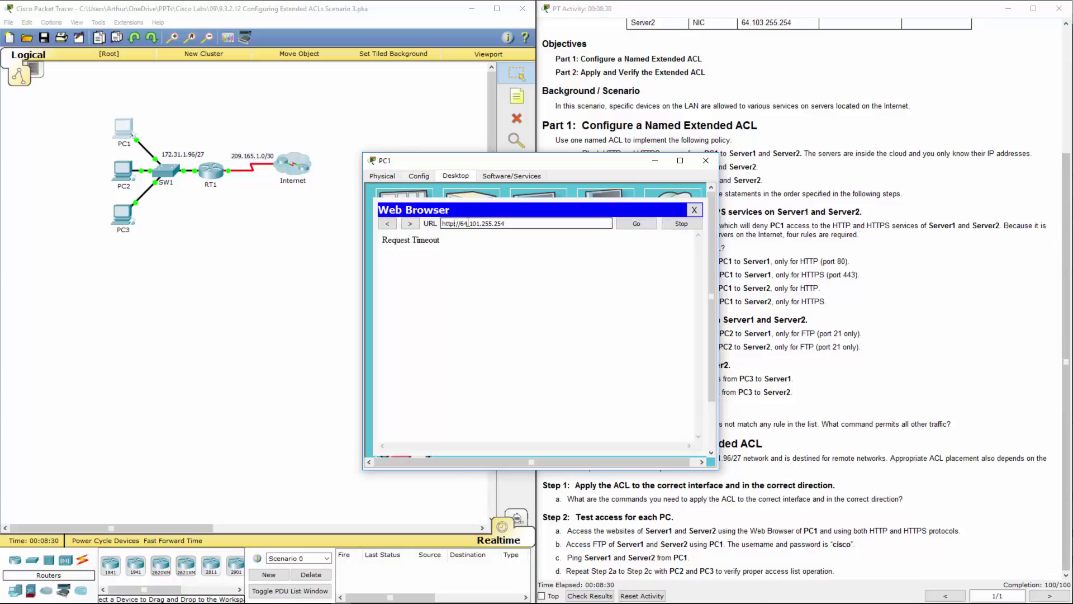
type("s")
key("Delete")
left_click(479, 228)
key("BackSpace")
type("3")
key("End")
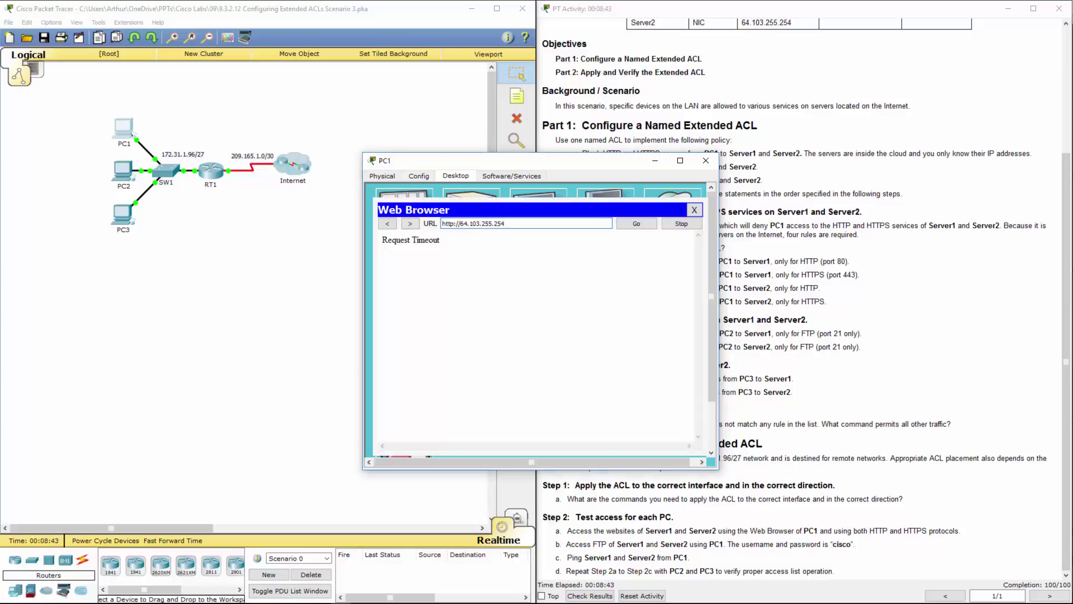
left_click(455, 225)
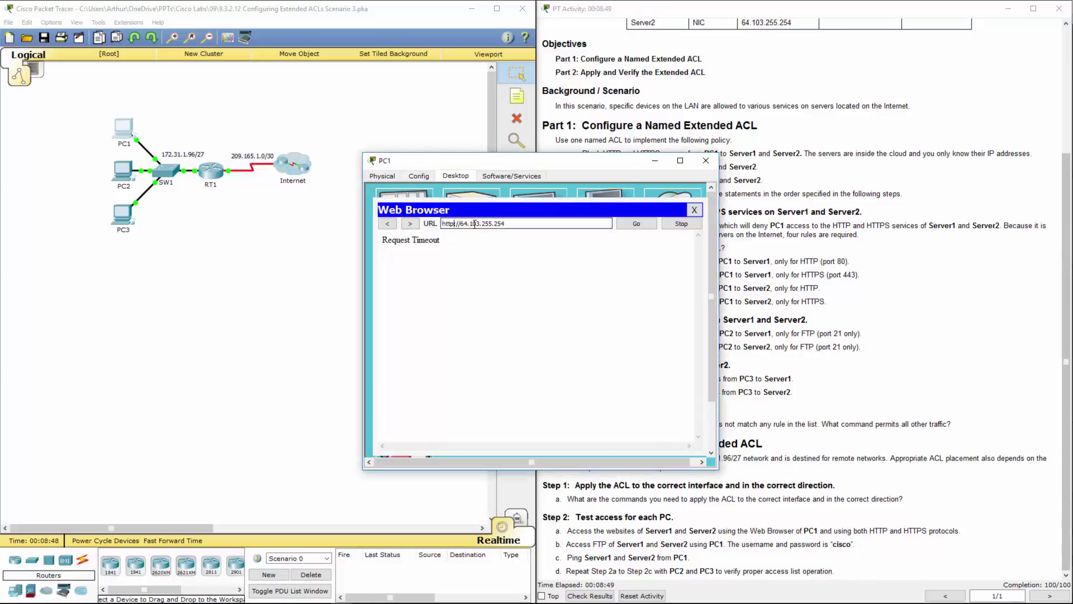
type("s")
left_click(632, 226)
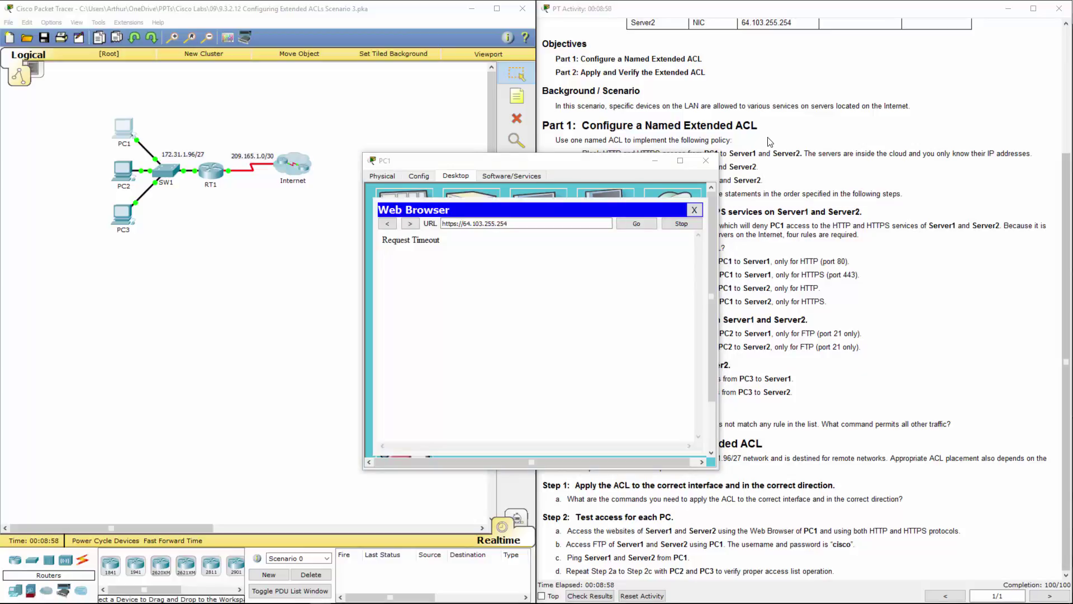
left_click(706, 161)
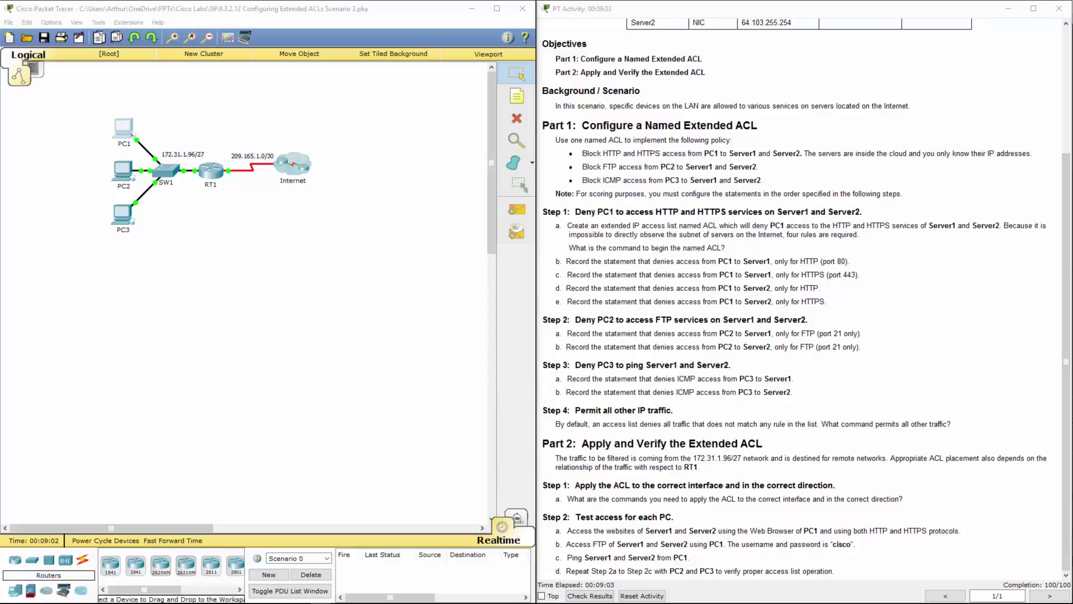
From PC1's command prompt, FTP to 64.101.255.254, log in with the lab credentials, then quit
left_click(125, 127)
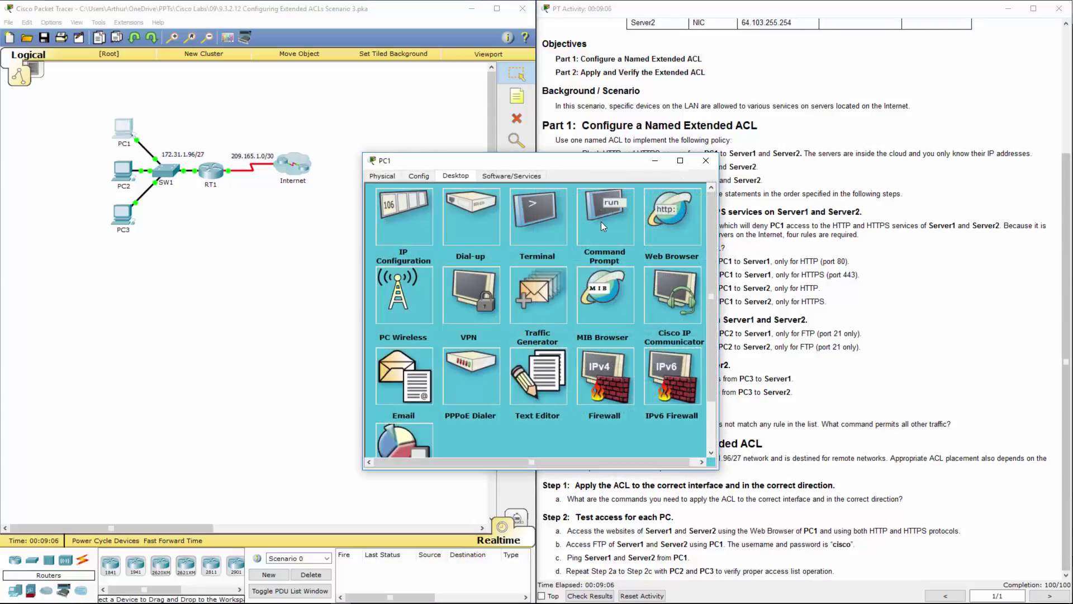
left_click(601, 221)
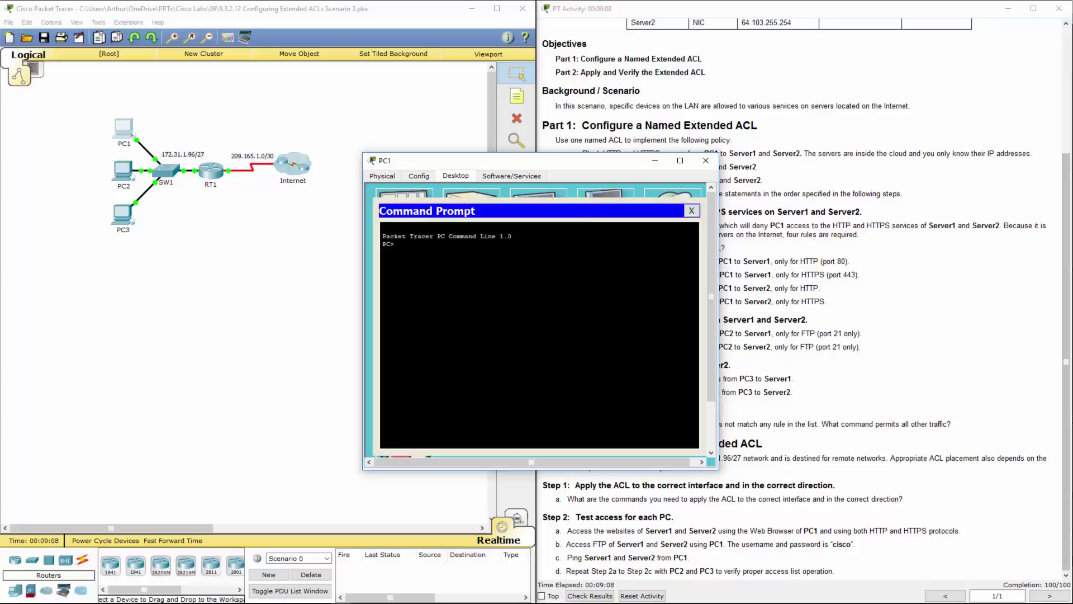
type("ftp")
right_click(485, 282)
left_click(501, 299)
key("Return")
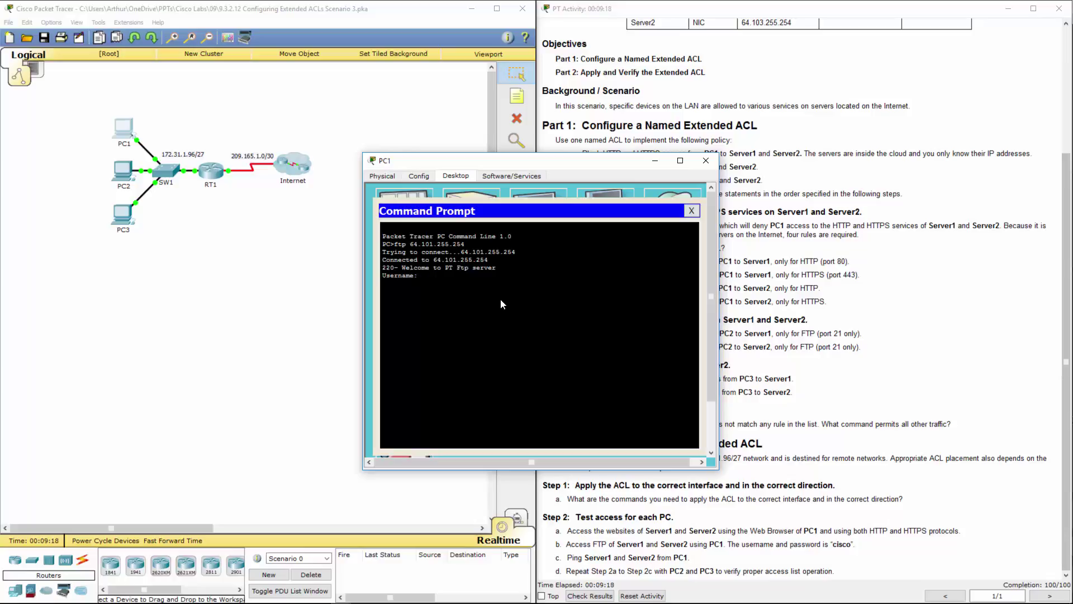
type("cisco")
key("Return")
type("cisco")
key("Return")
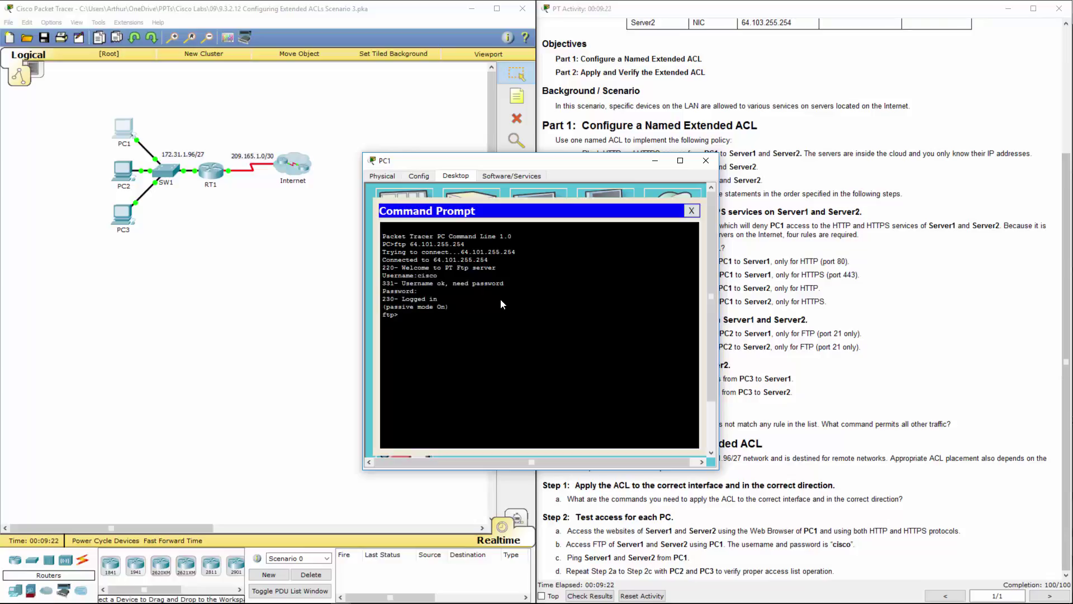
type("quit")
key("Return")
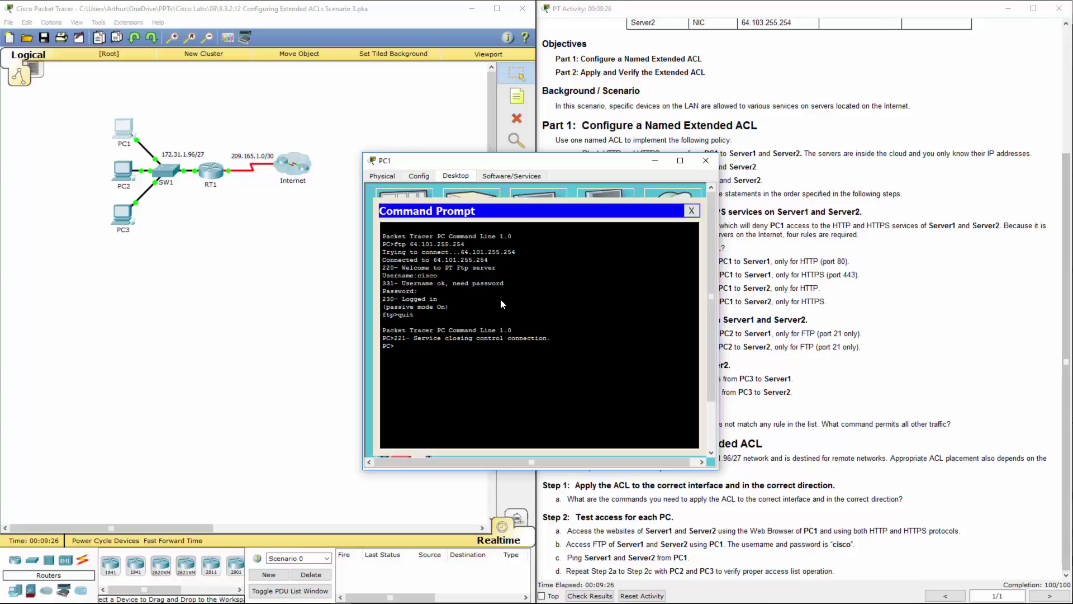
FTP from PC1 to 64.103.255.254, log in with the lab credentials, then quit
key("Up")
key("Up")
key("Left")
key("Left")
key("Left")
key("Left")
key("Delete")
type("3")
key("Return")
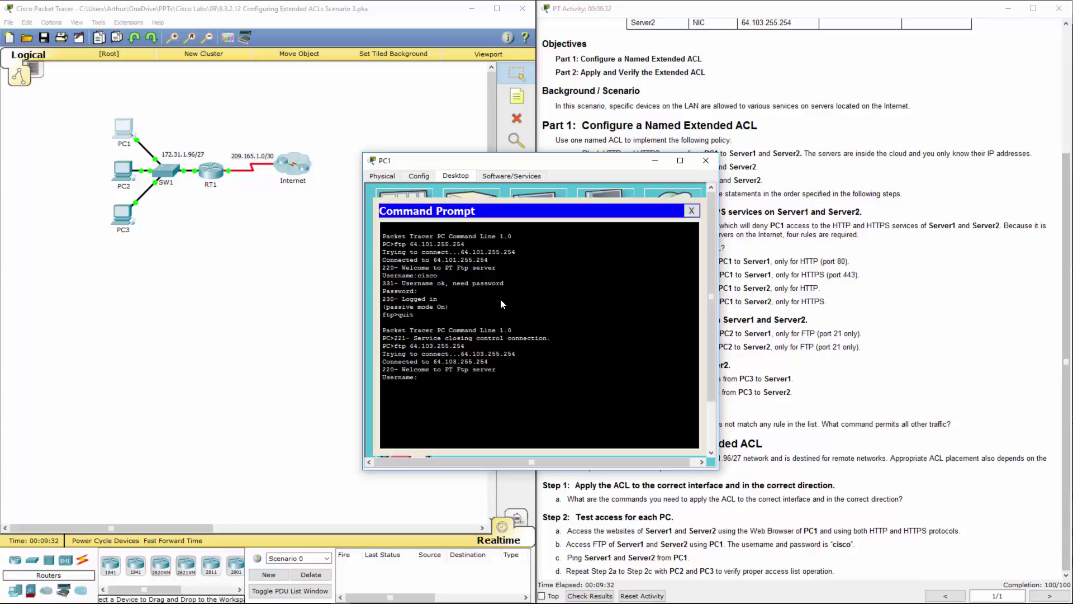
type("cisco")
key("Return")
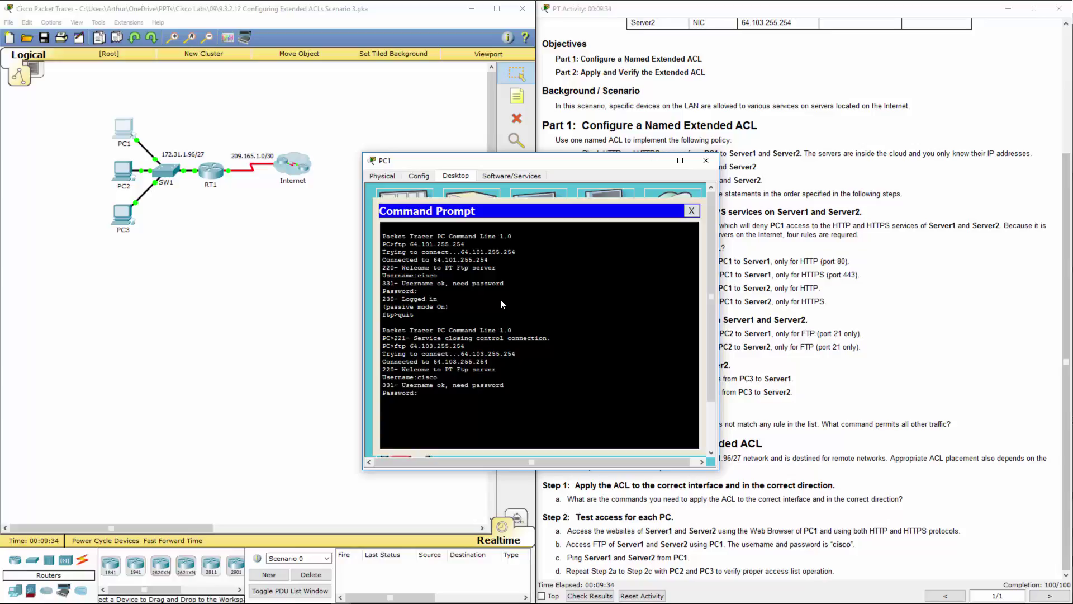
type("cisco")
key("Return")
type("quit")
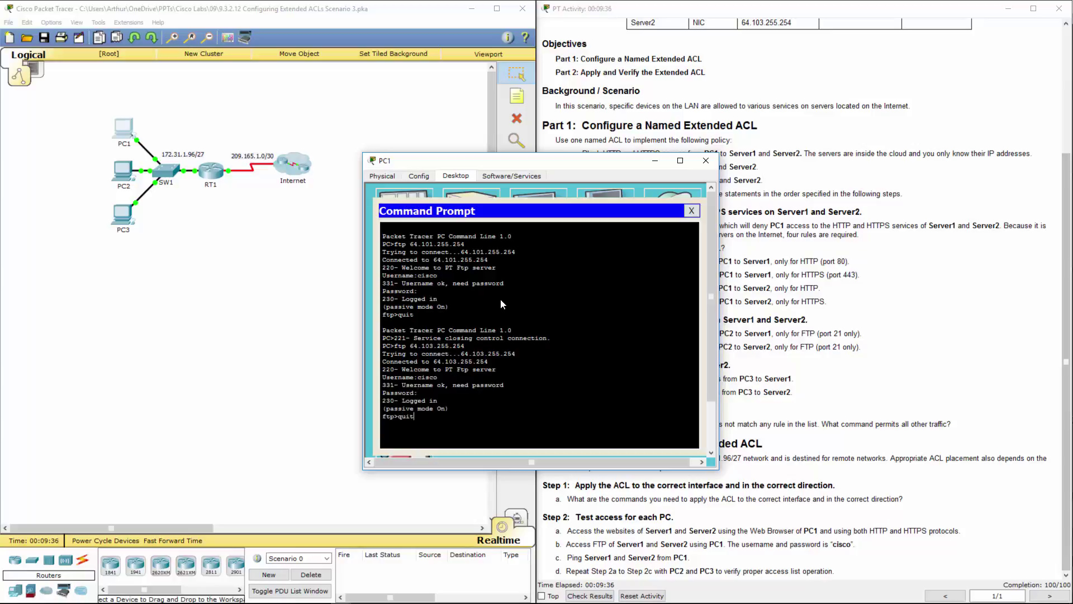
key("Return")
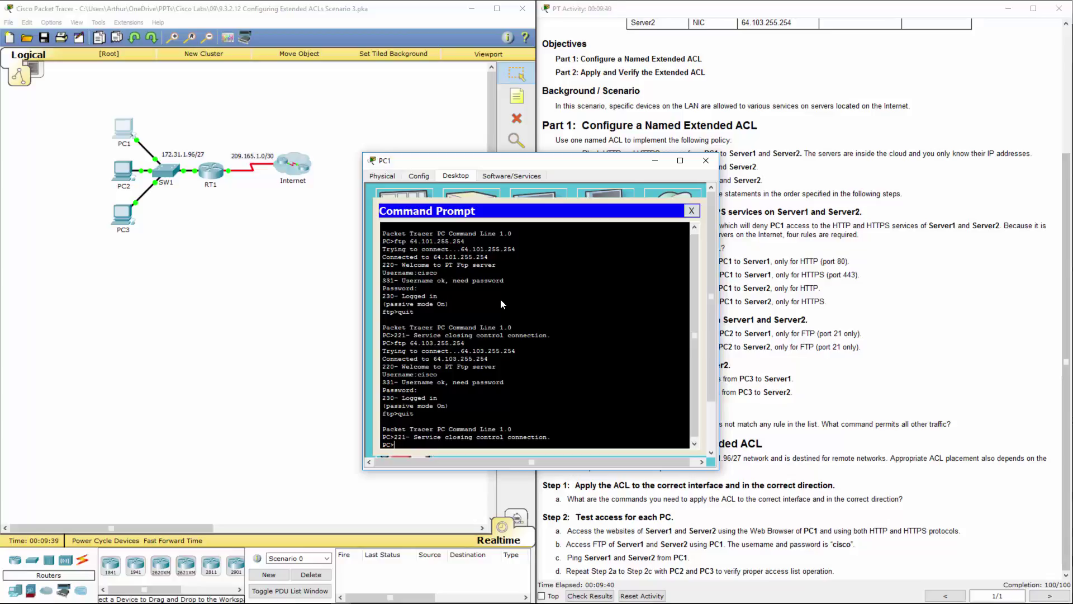
Ping 64.101.255.254 and 64.103.255.254 from PC1 with 4 of 4 replies, then close PC1
type("ping 64.101.255.254")
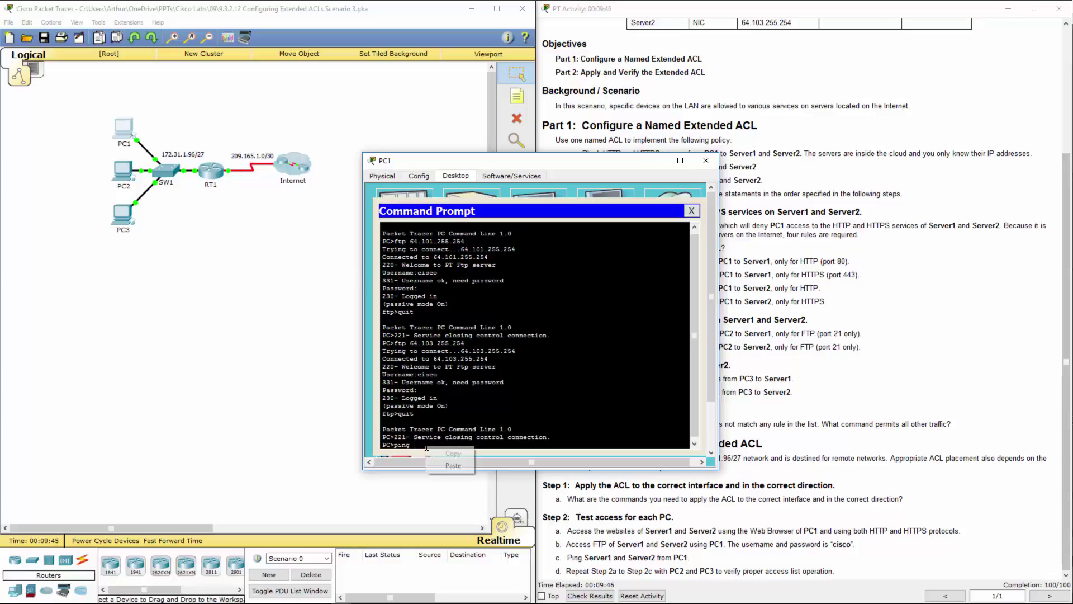
key("Return")
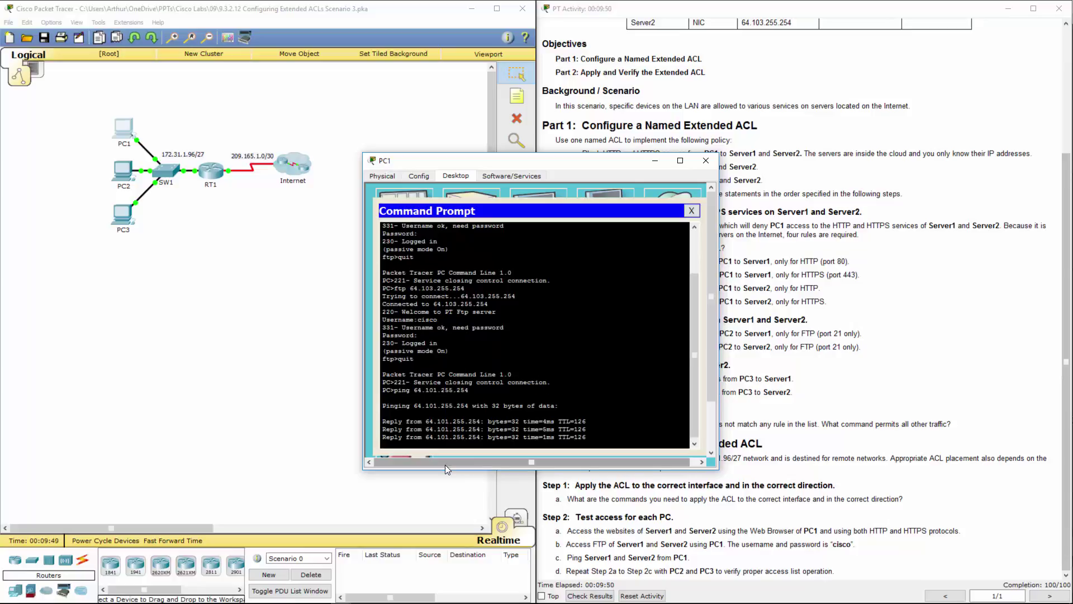
key("Up")
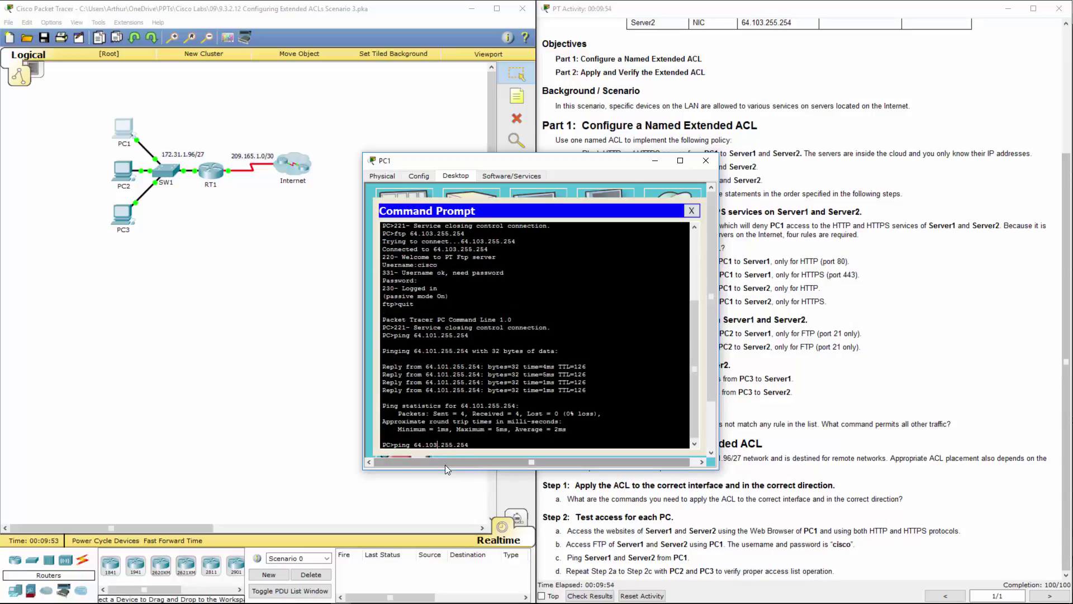
key("Return")
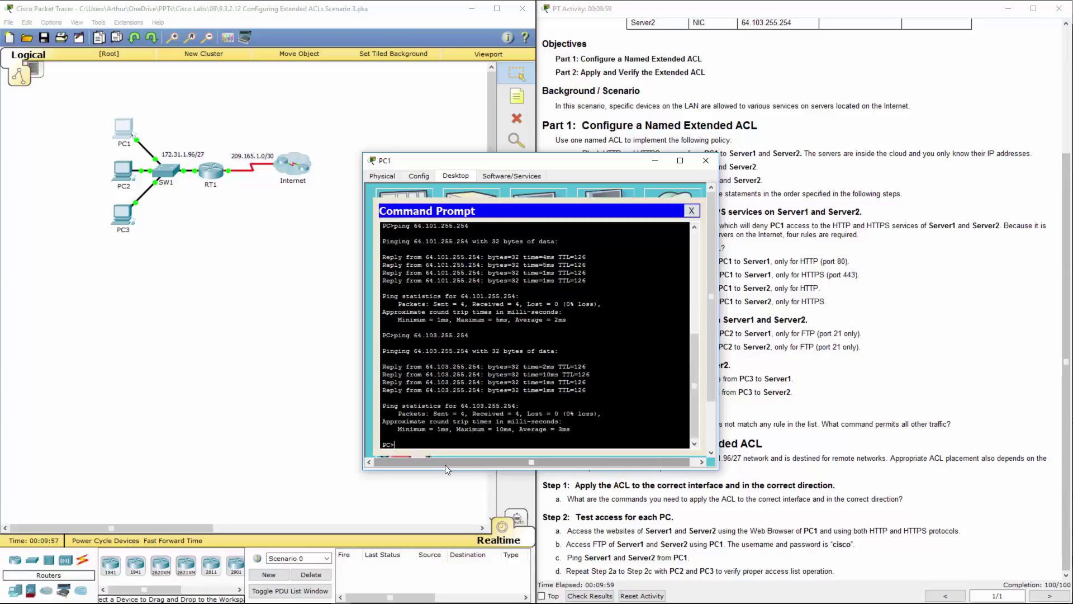
left_click(705, 160)
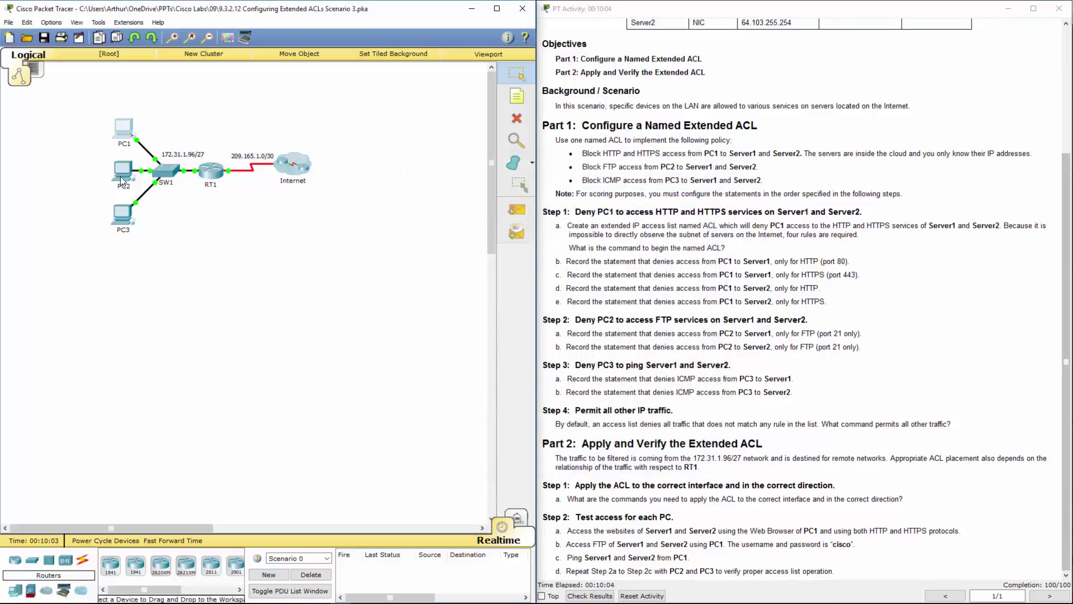
left_click(122, 173)
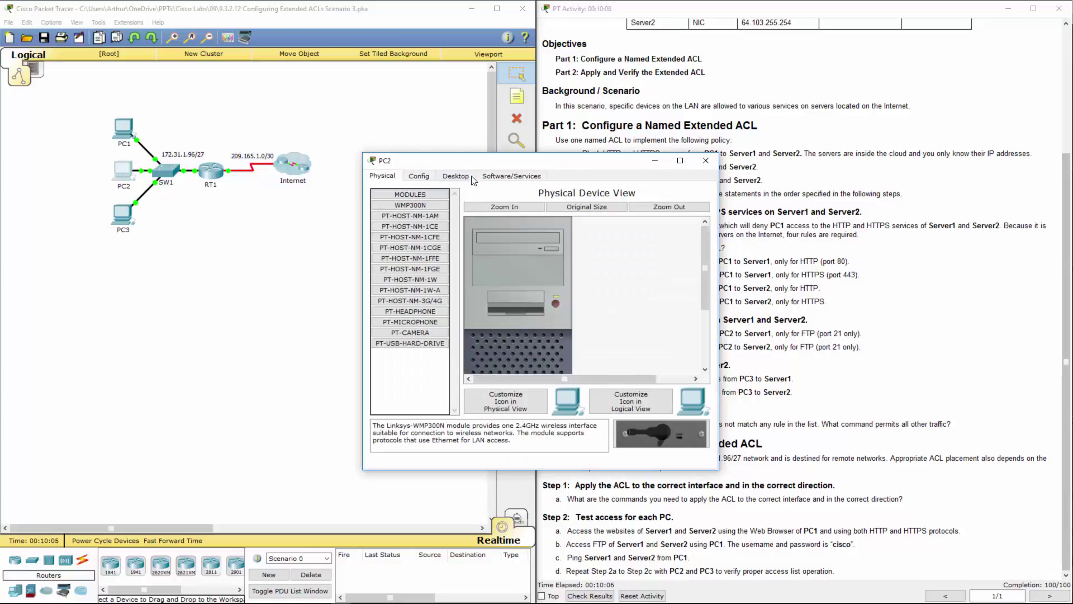
left_click(458, 179)
left_click(602, 230)
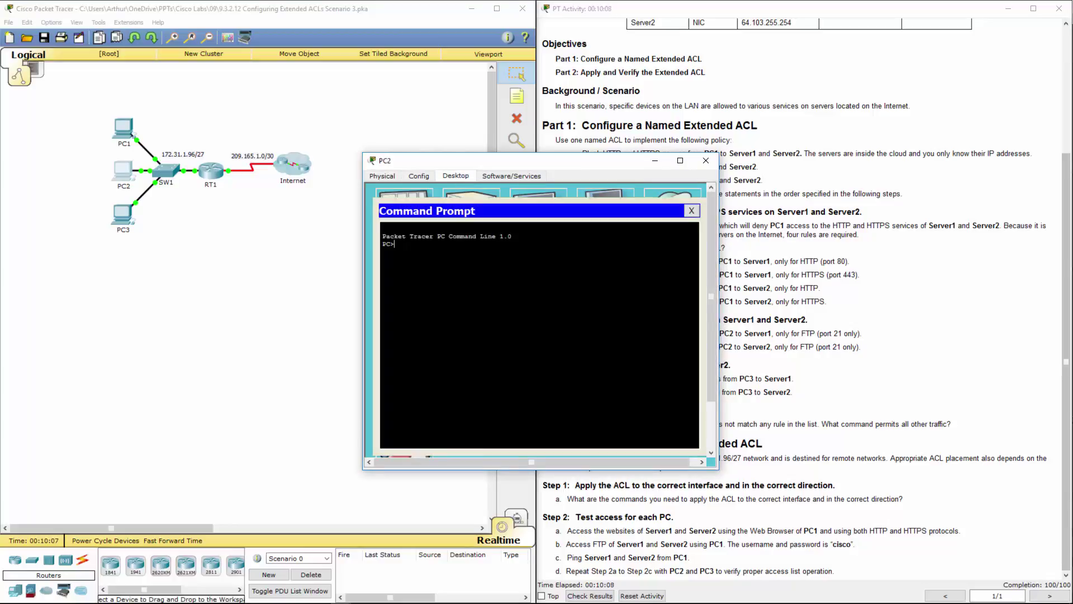
left_click(691, 210)
left_click(674, 211)
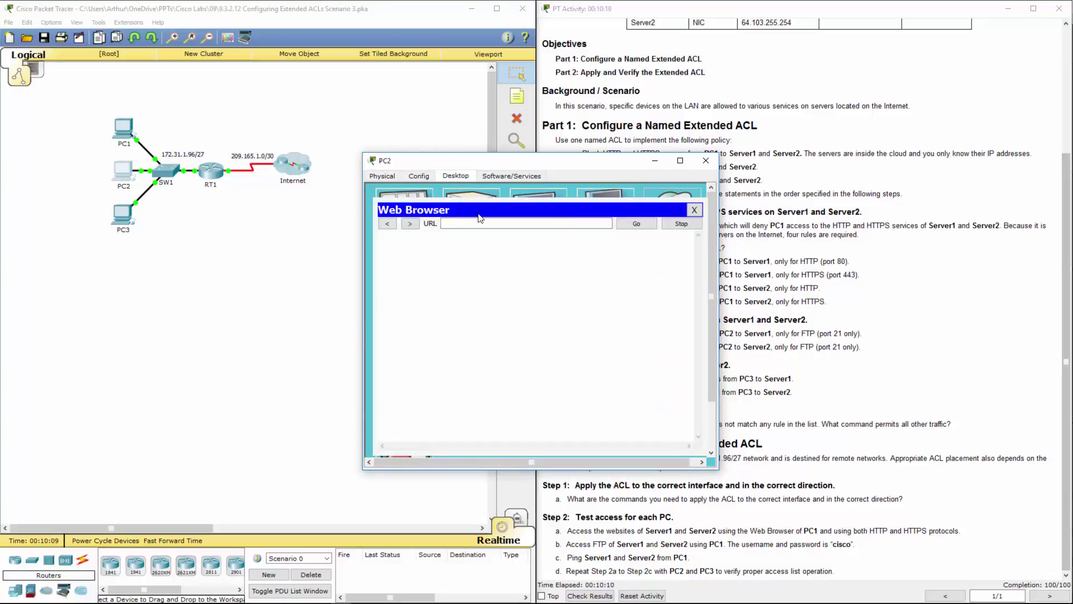
left_click(465, 222)
type("64.101.255.254")
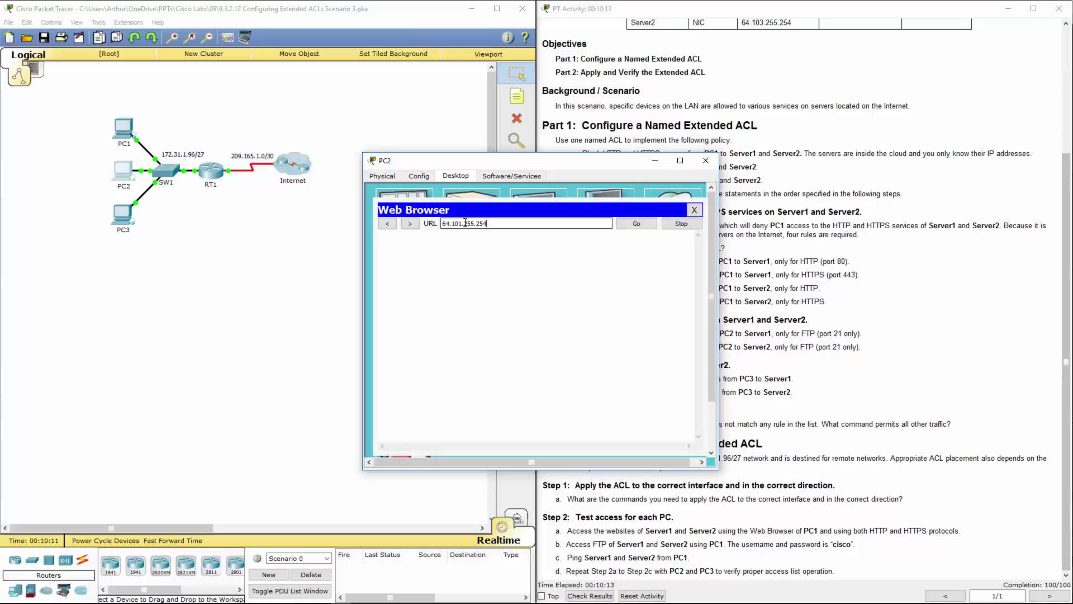
key("Return")
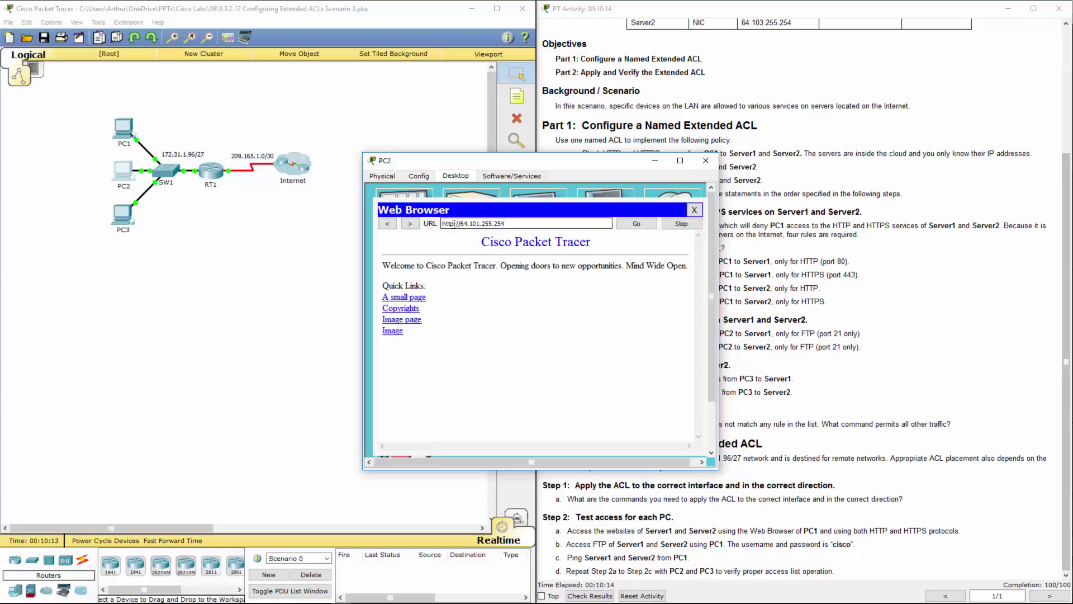
left_click(478, 250)
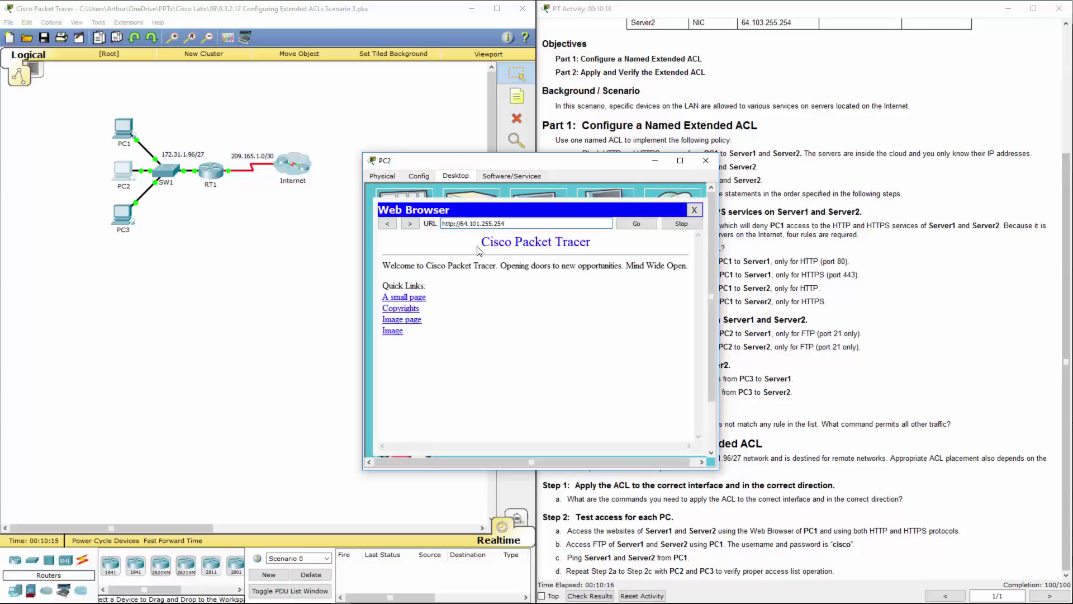
type("s")
left_click(637, 223)
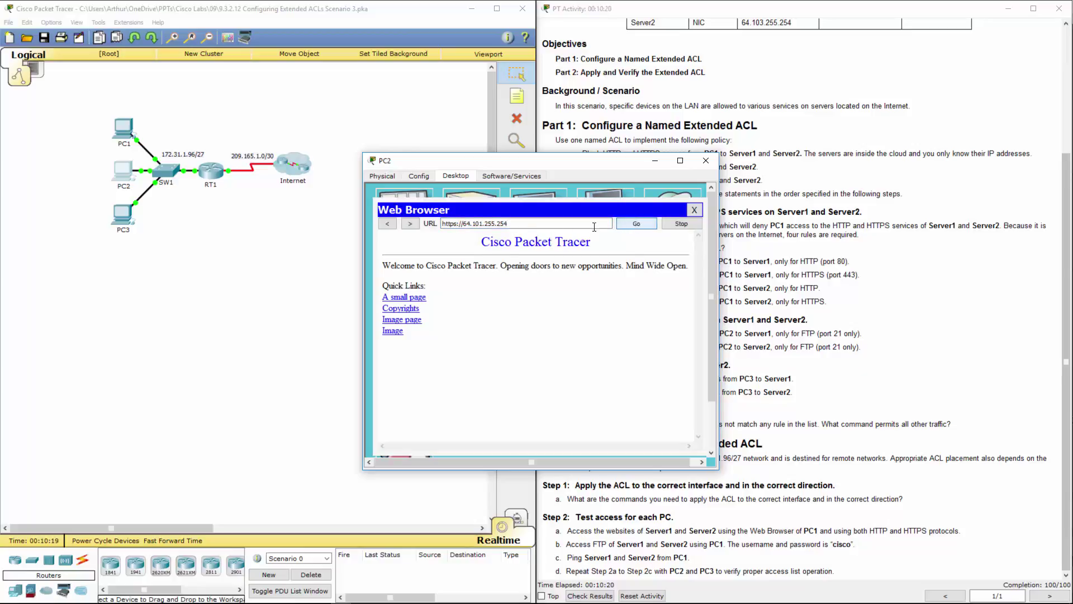
left_click(482, 224)
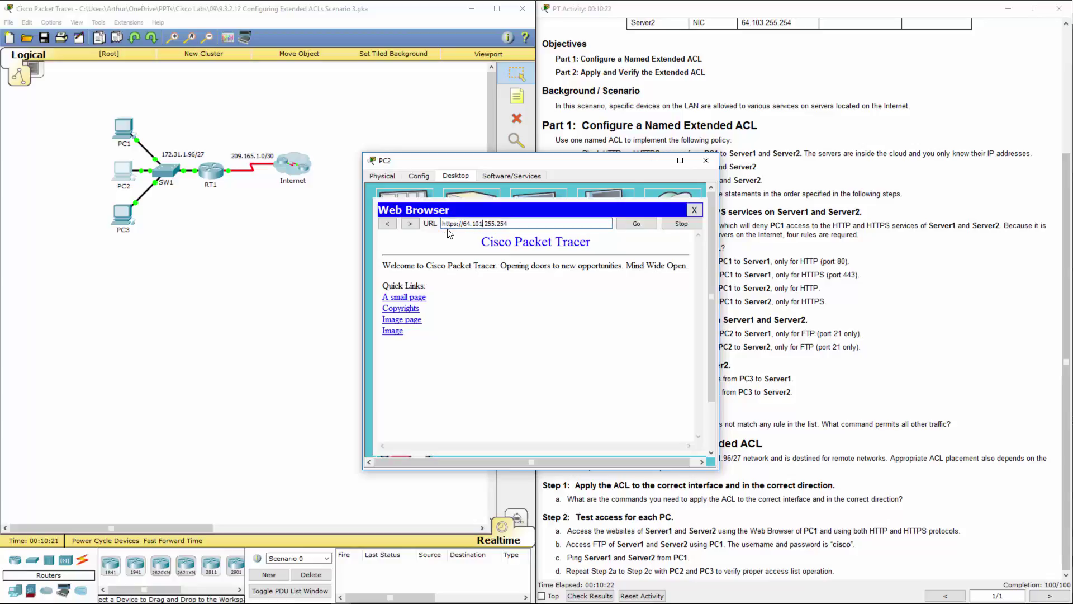
left_click(456, 224)
key("BackSpace")
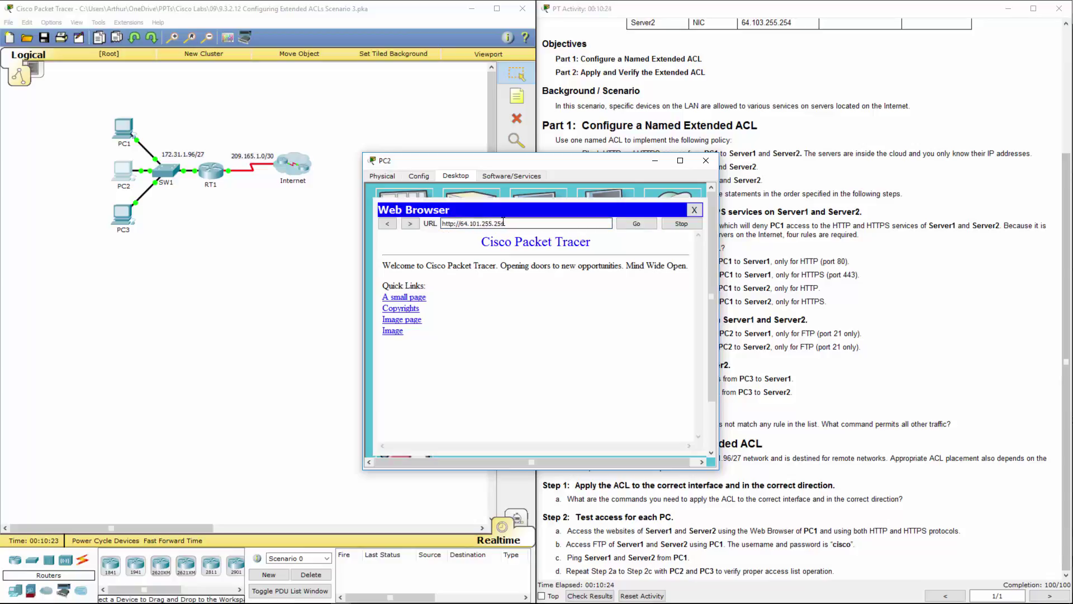
key("BackSpace")
type("3")
key("Left")
key("Left")
key("Left")
key("Left")
key("Left")
key("Left")
key("Left")
key("Left")
key("Left")
type("s")
From PC2's command prompt, run ftp to 64.101.255.254 and 64.103.255.254; both time out
left_click(694, 209)
left_click(580, 221)
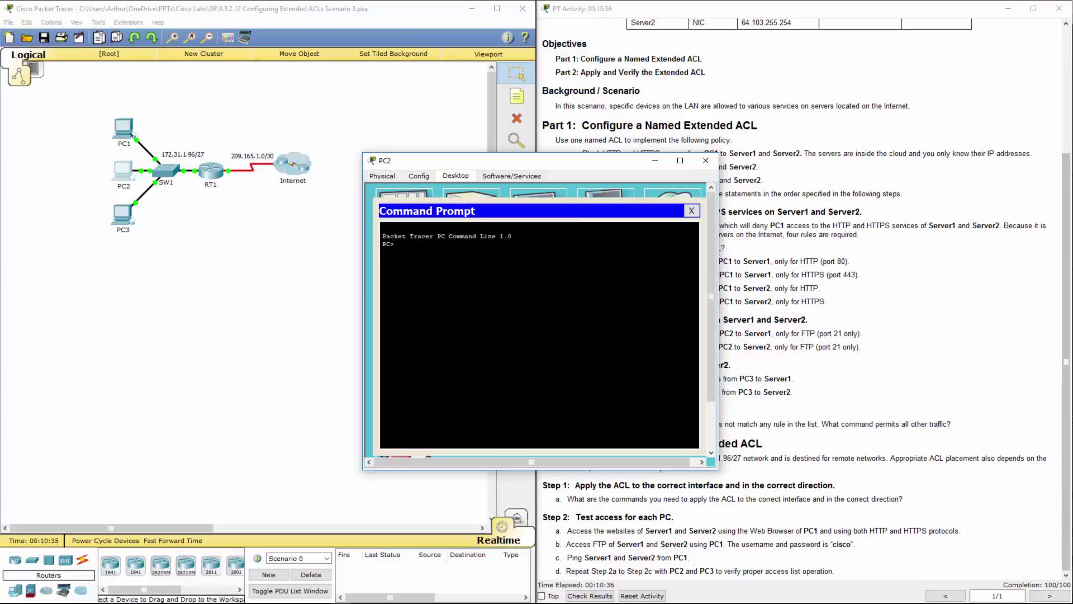
type("ftp")
right_click(544, 265)
left_click(564, 286)
key("Return")
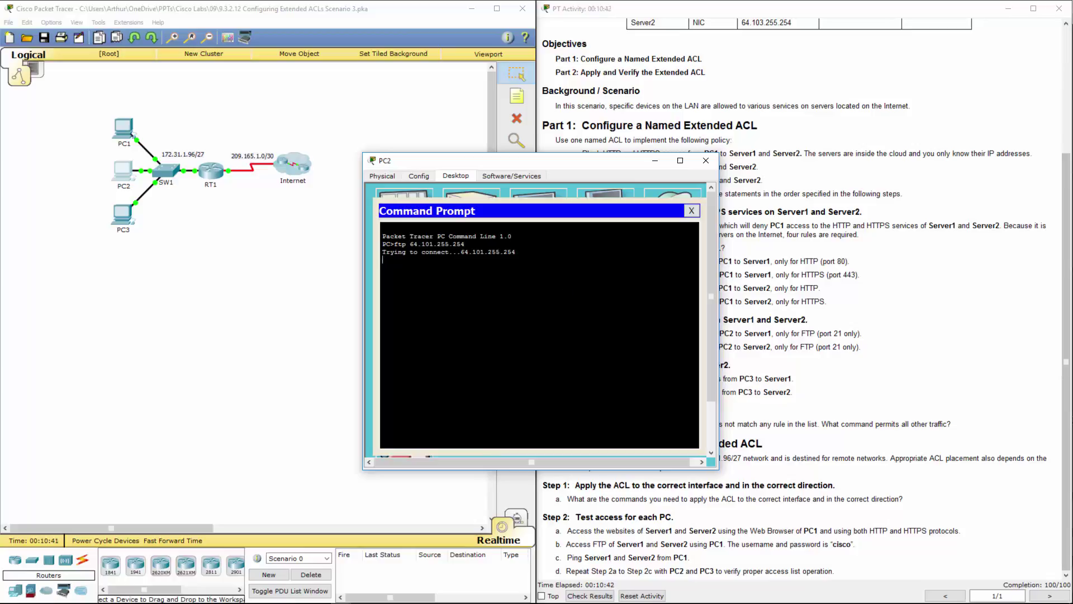
left_click_drag(585, 175, 411, 162)
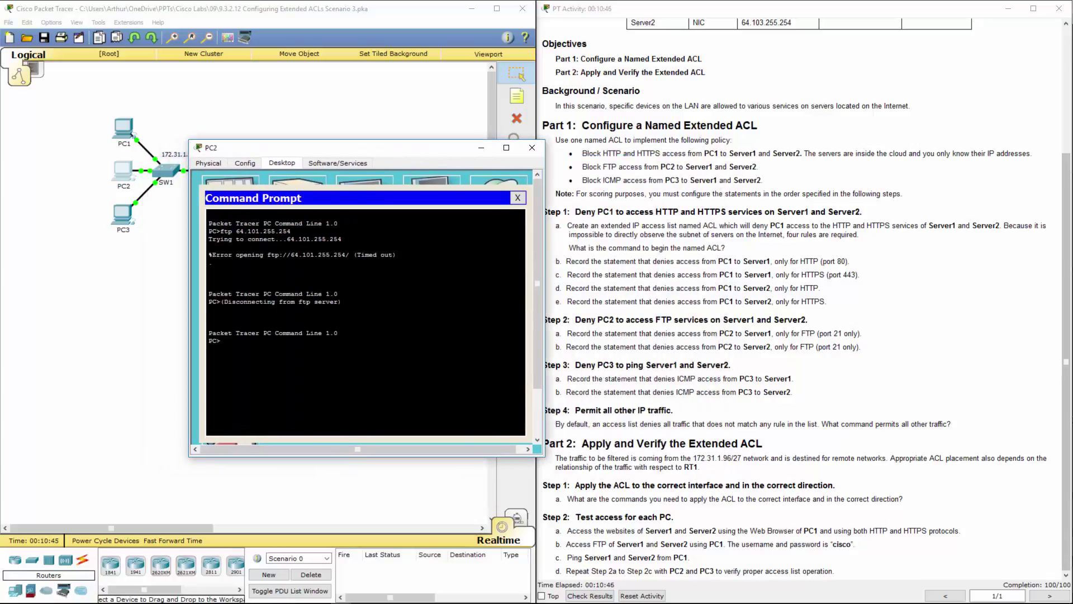
type("ftp")
right_click(329, 353)
left_click(336, 372)
key("Left")
key("Left")
key("Left")
key("Left")
key("Left")
key("Left")
key("Left")
key("Left")
key("BackSpace")
type("3")
key("Return")
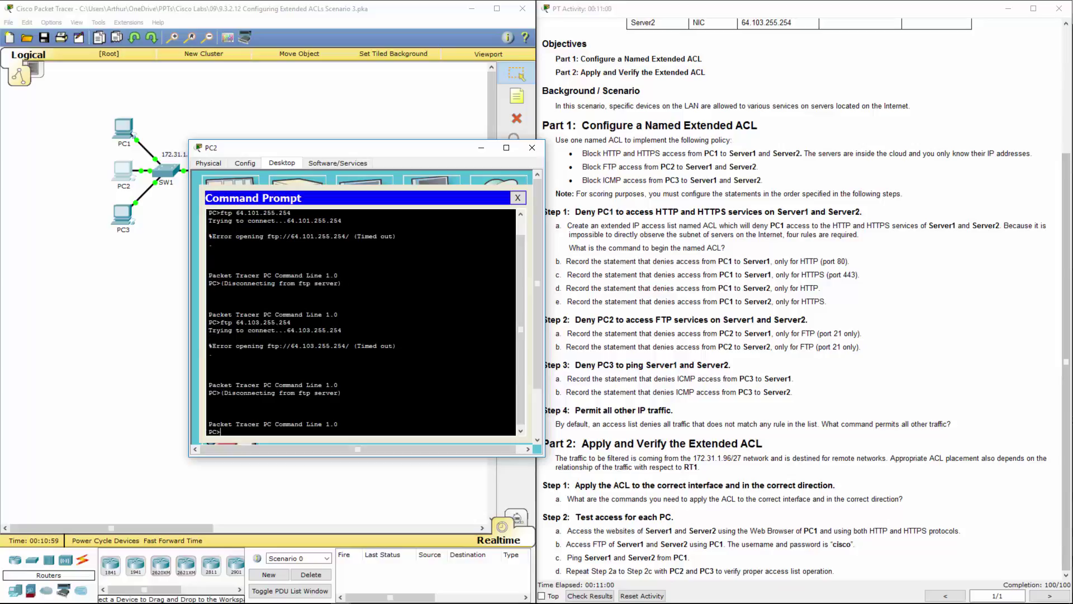
Ping 64.101.255.254 and 64.103.255.254 from PC2, getting replies from both
type("ping")
right_click(264, 424)
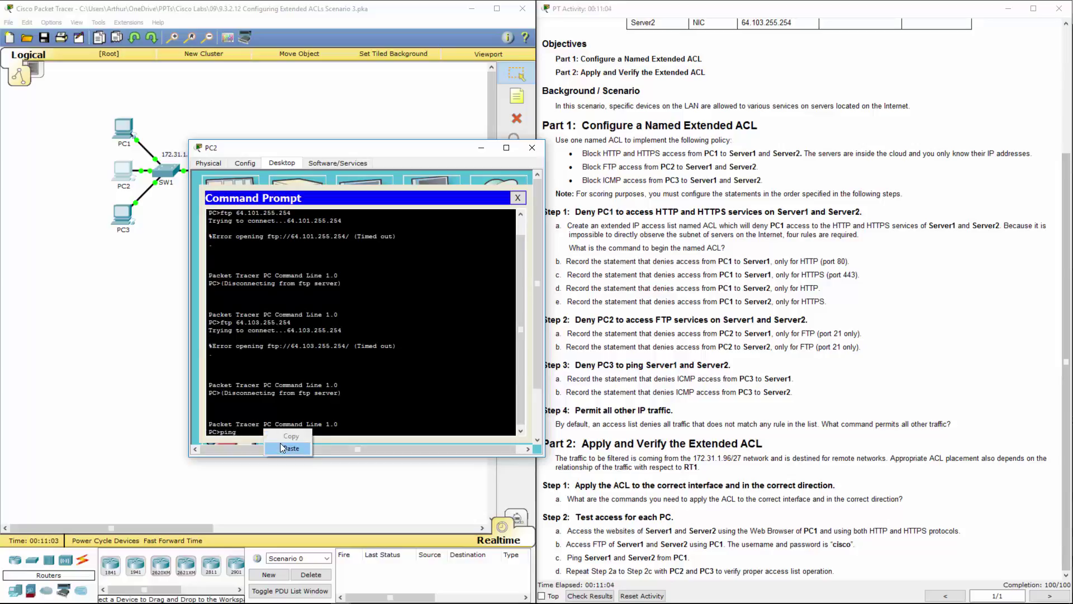
left_click(280, 442)
key("Return")
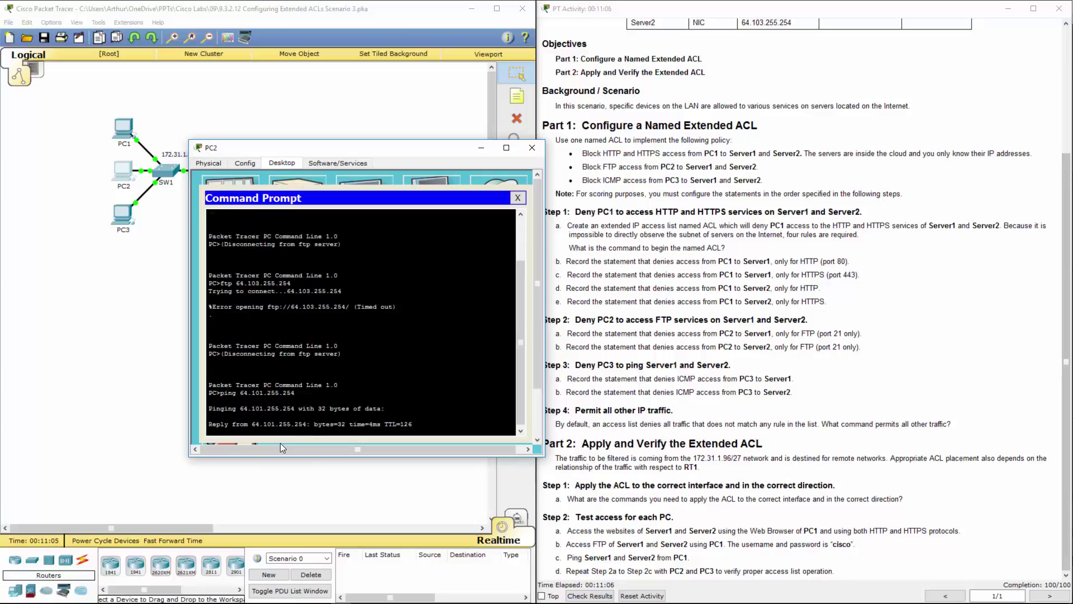
key("Up")
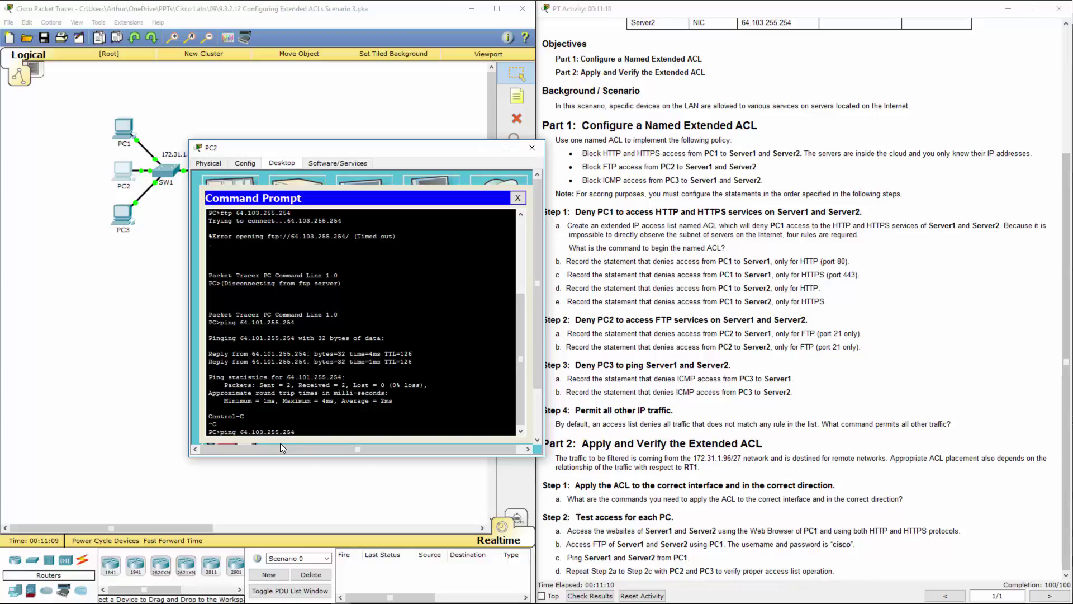
type("3")
key("Return")
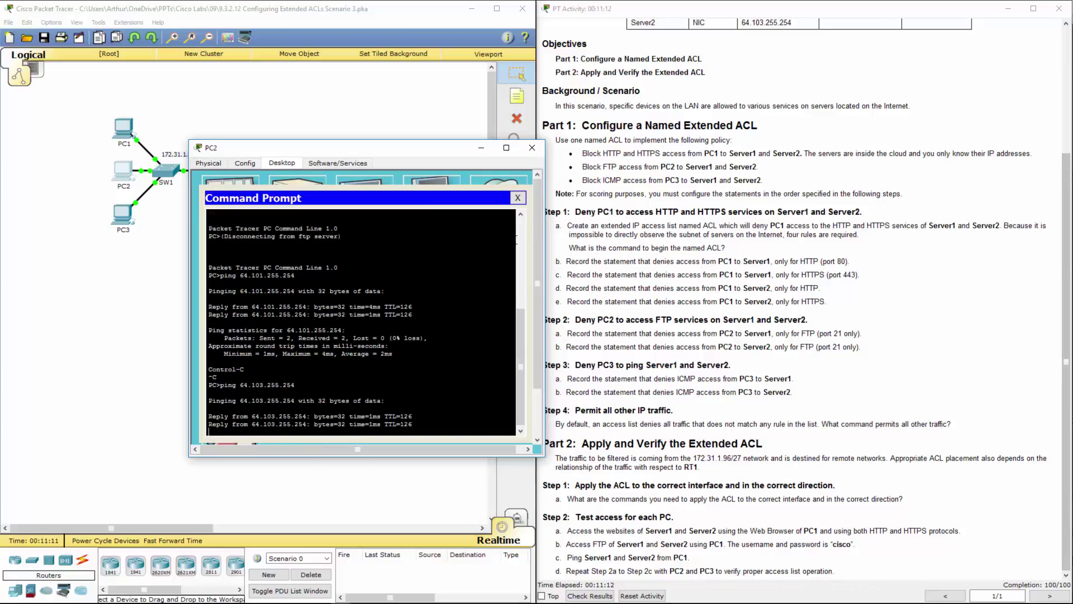
left_click(532, 148)
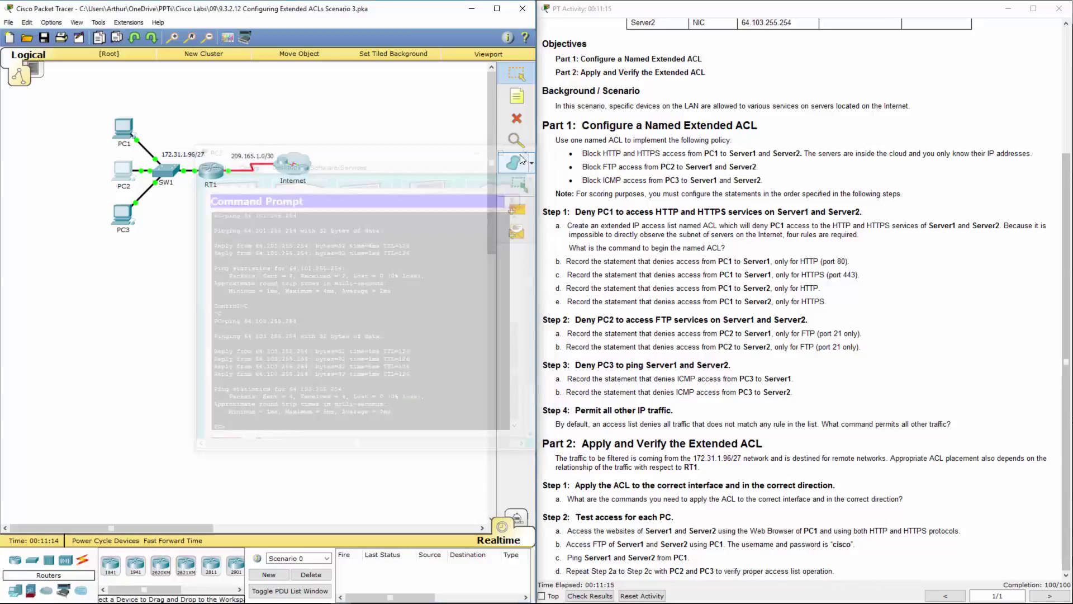
left_click(121, 213)
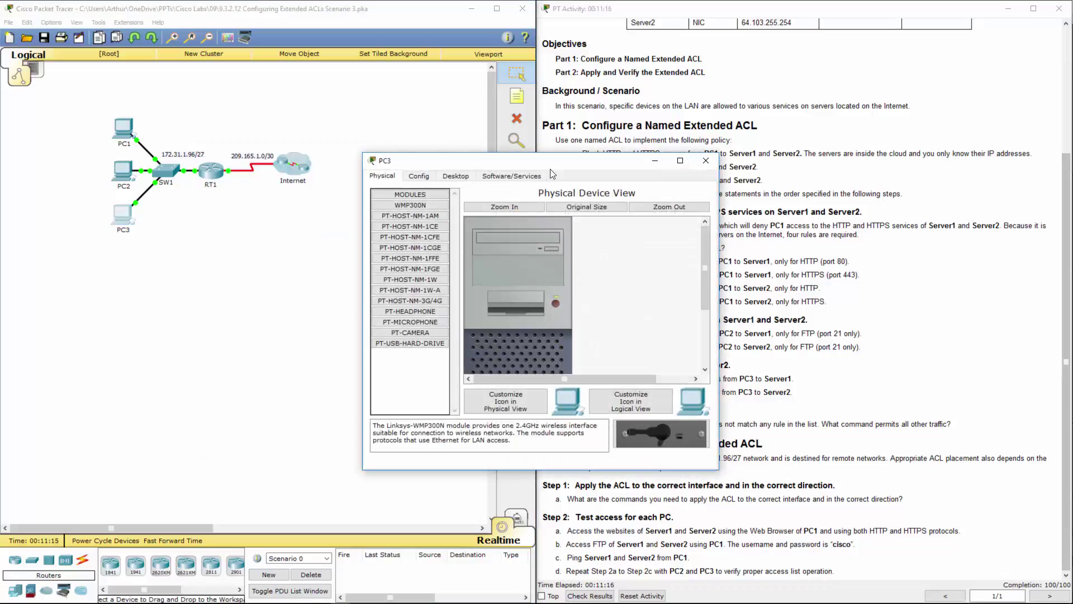
left_click_drag(553, 164, 297, 171)
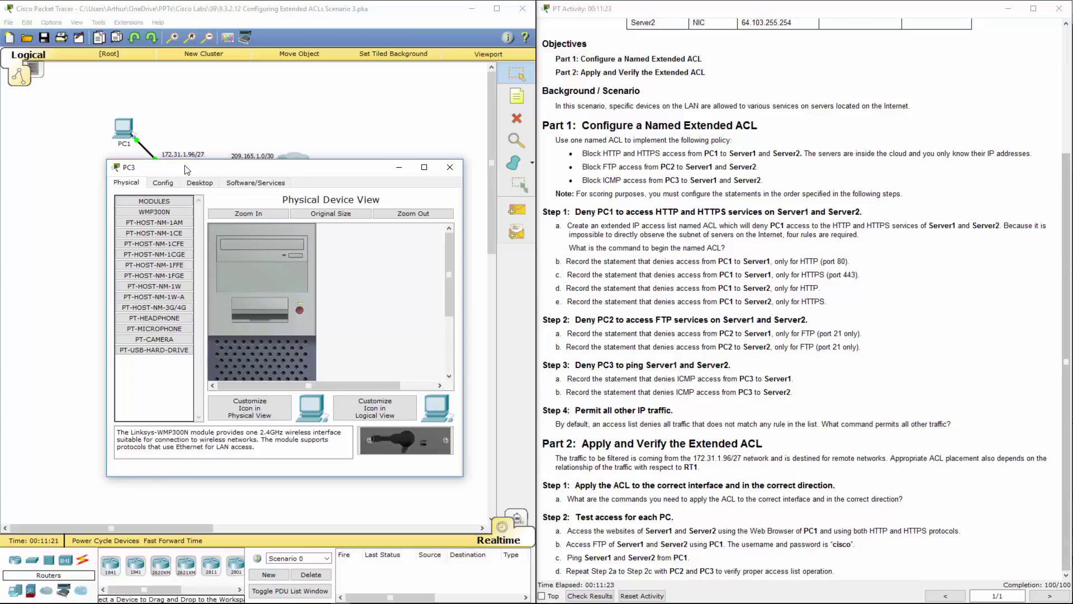
left_click(200, 183)
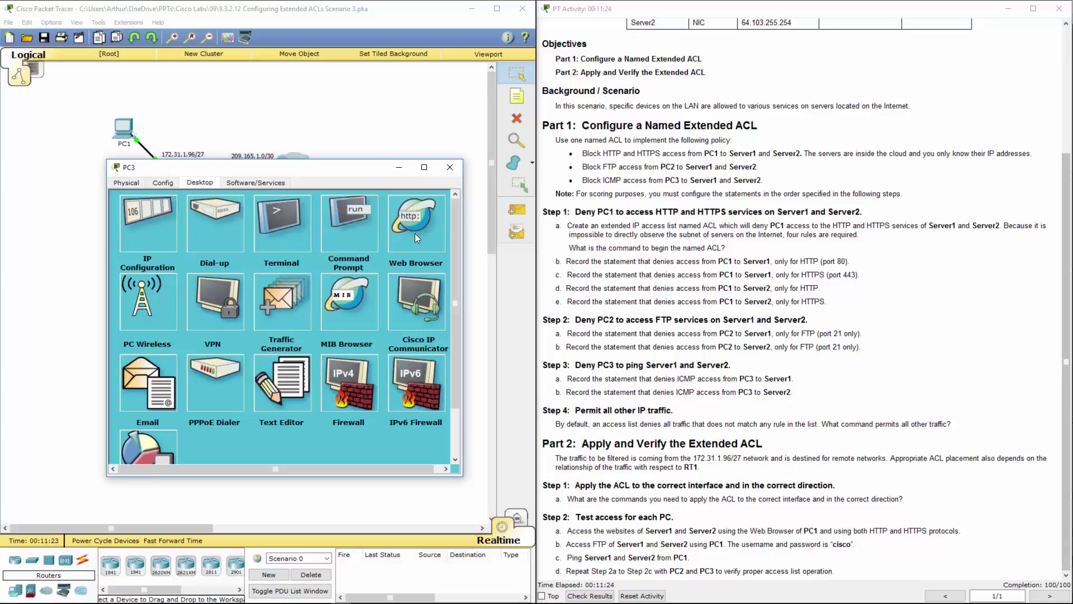
left_click(415, 233)
left_click(239, 229)
type("http://64.101.255.254")
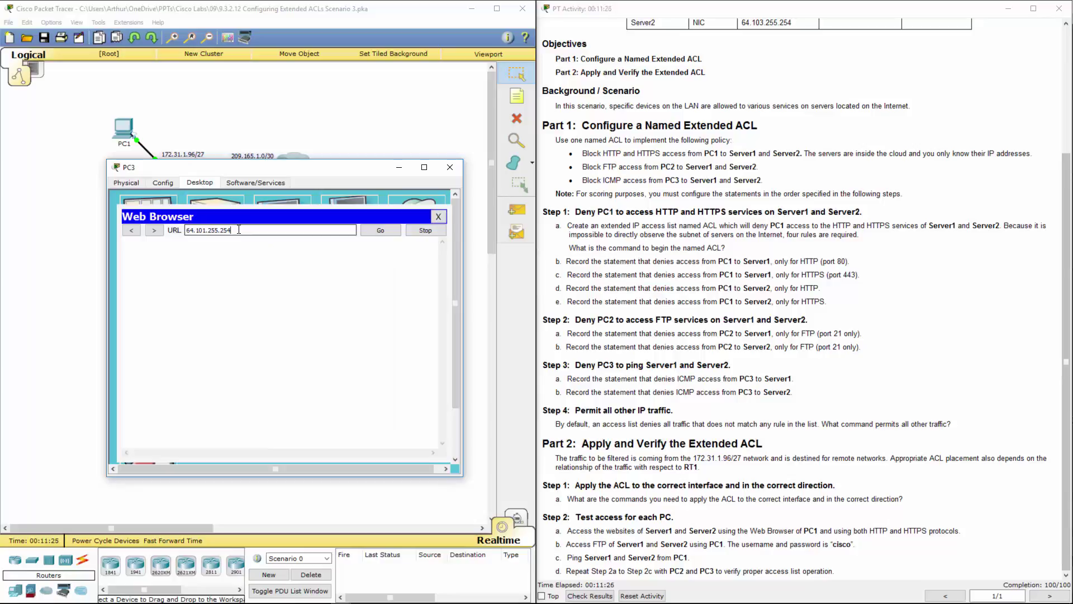
key("Return")
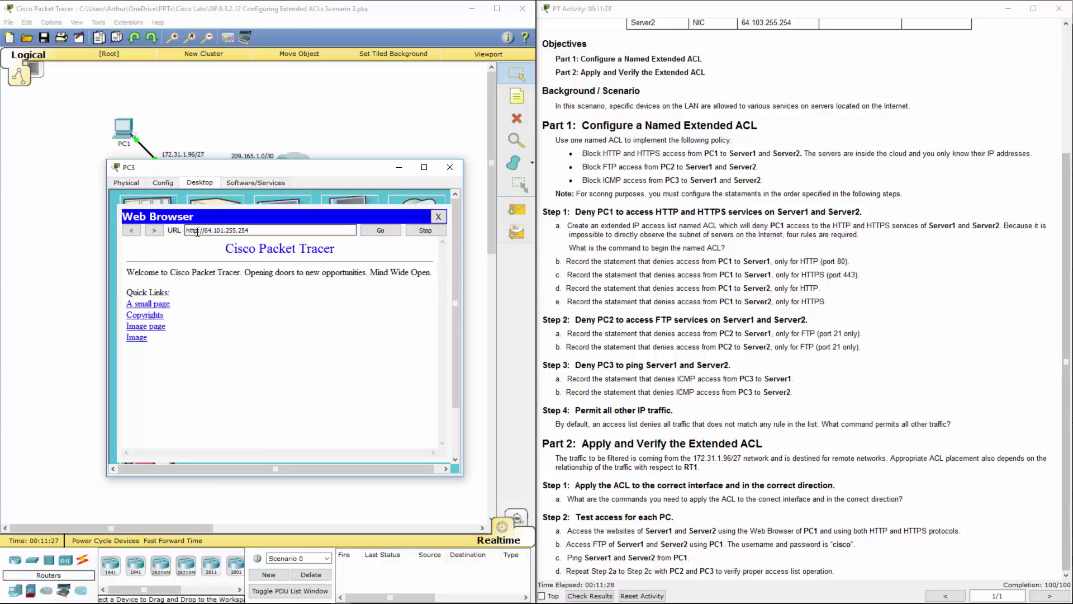
left_click(200, 231)
type("s")
key("Right")
key("Right")
key("Right")
key("Right")
key("Right")
key("Right")
key("Right")
key("Right")
key("shift+Right")
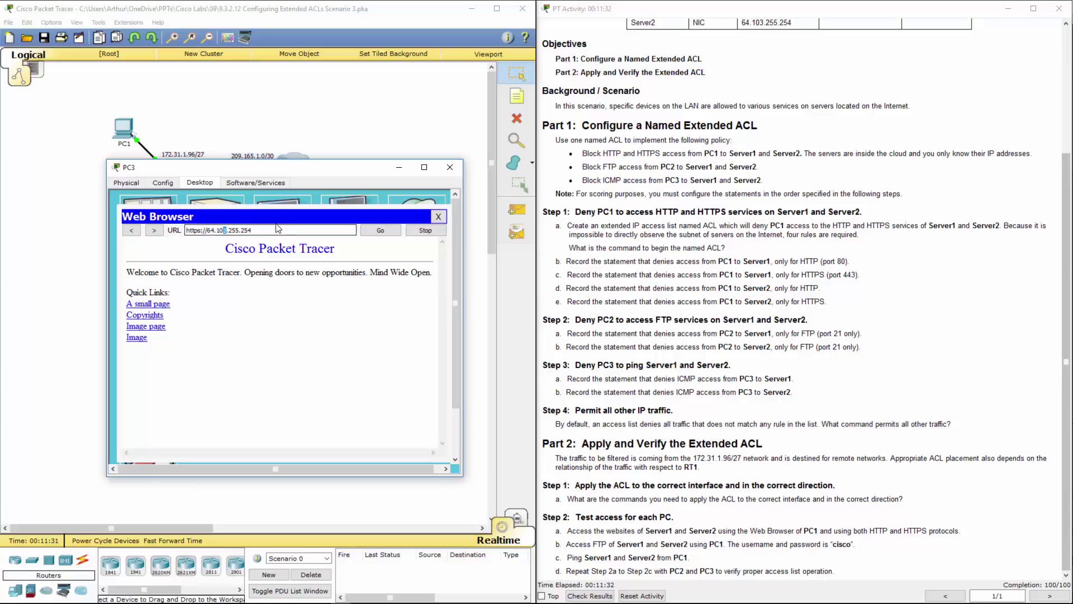
type("3")
key("Left")
key("Left")
key("Left")
key("Left")
key("Left")
key("Left")
key("Left")
key("Left")
key("Left")
key("BackSpace")
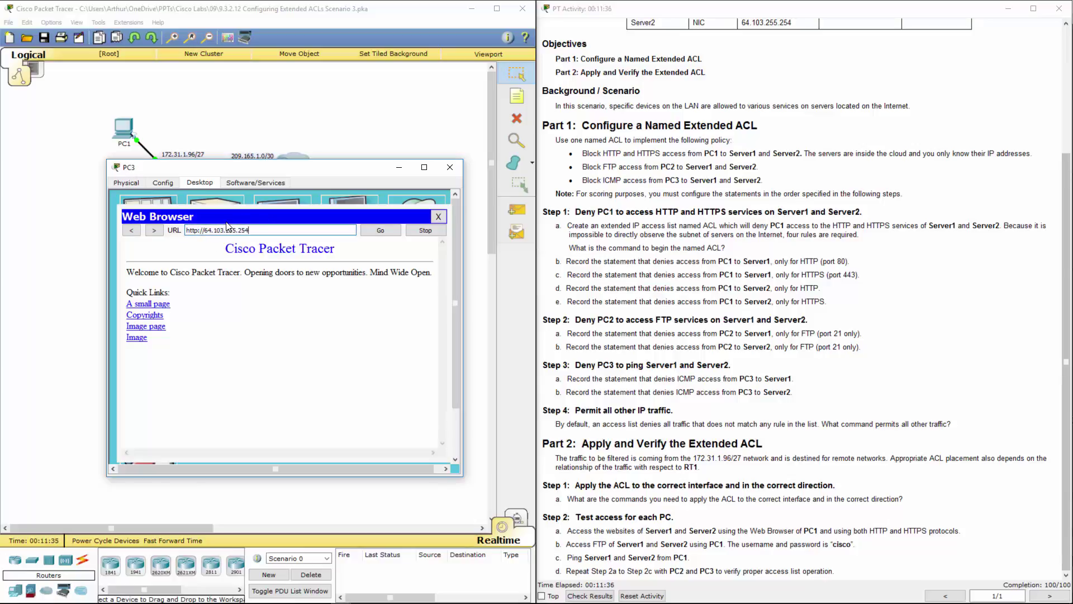
left_click(439, 217)
From PC3's command prompt, FTP to 64.101.255.254, log in with the lab credentials, and quit
left_click(344, 244)
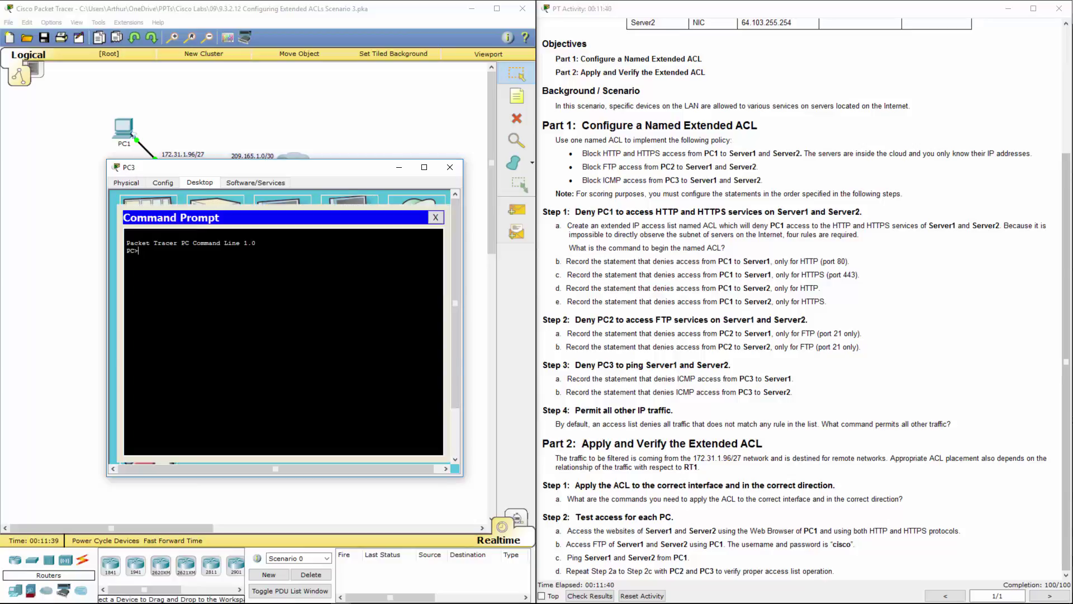
type("ftp")
right_click(246, 284)
left_click(262, 306)
key("Return")
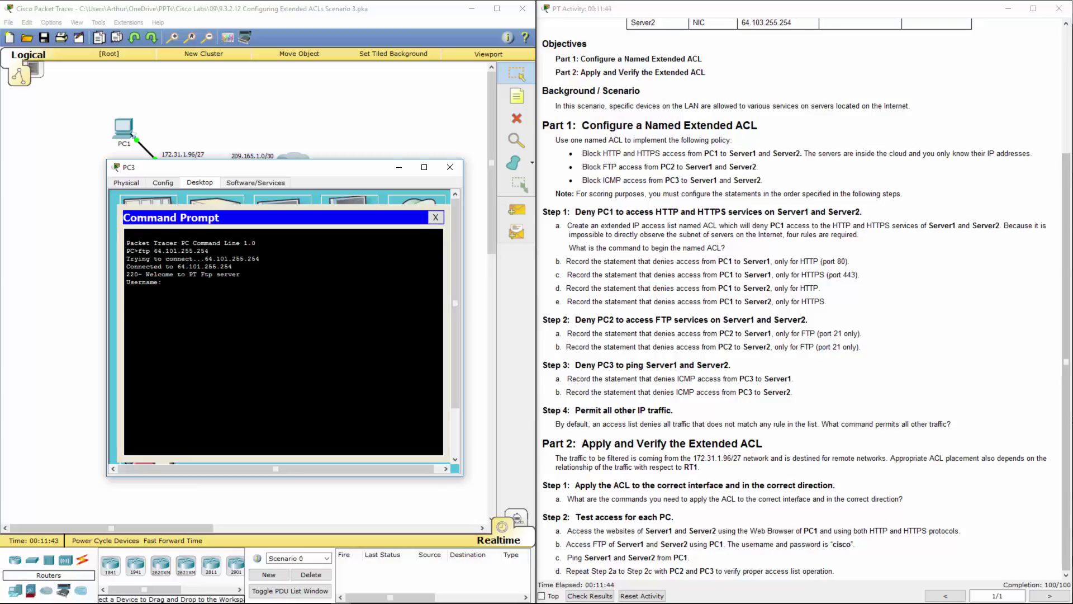
type("cisco")
key("Return")
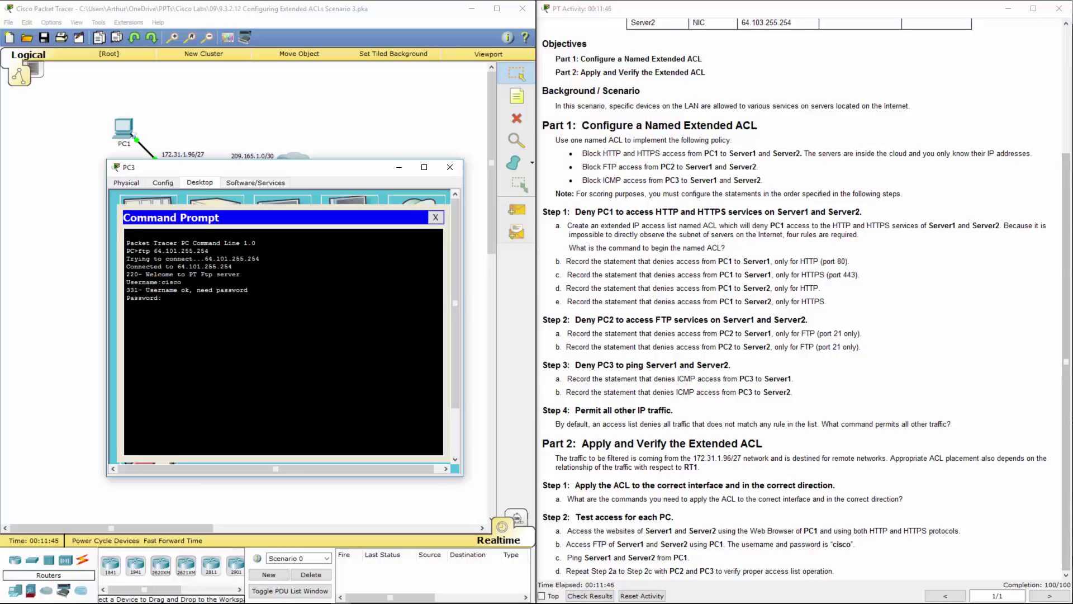
key("Return")
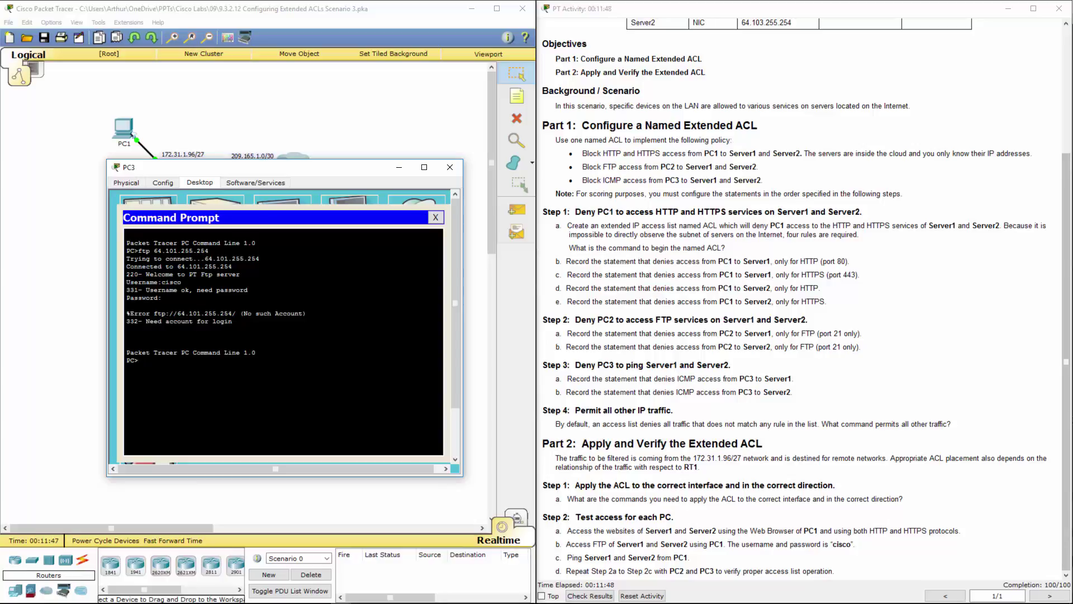
key("Up")
key("Return")
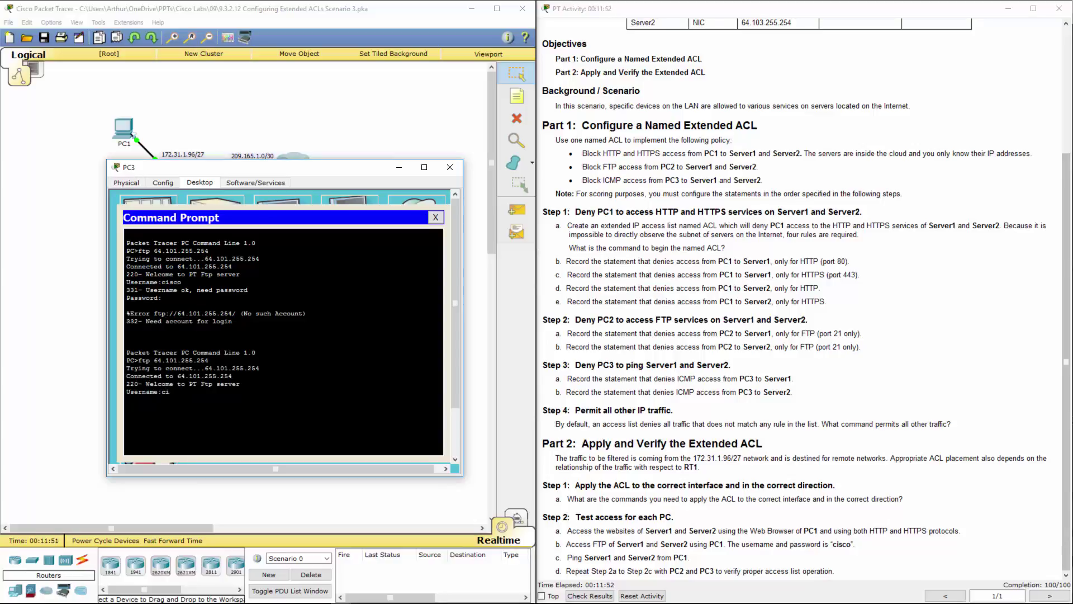
type("cisco")
key("Return")
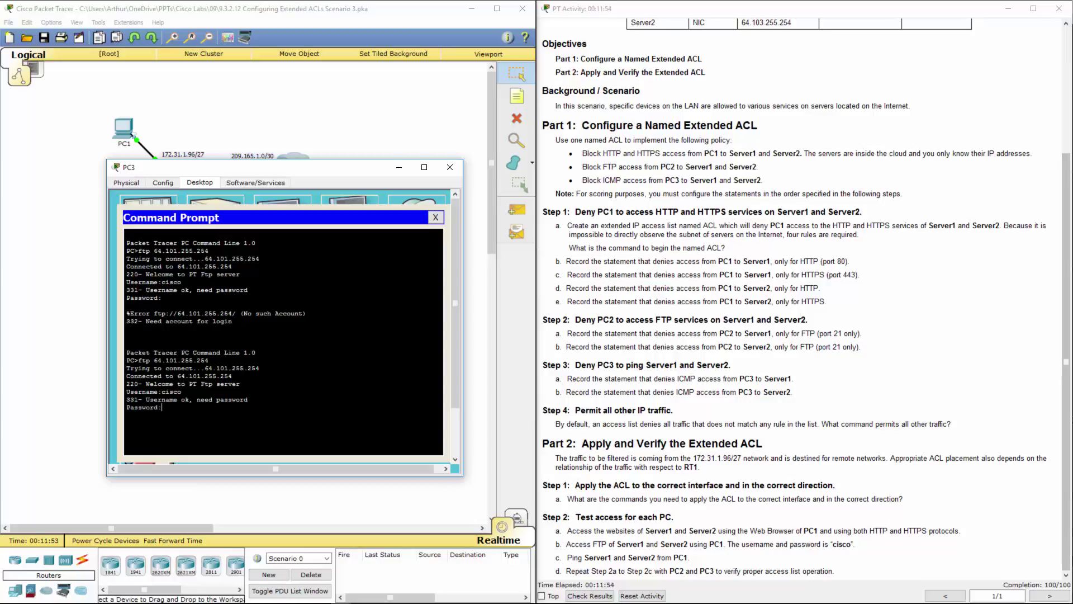
key("Return")
type("quit")
key("Return")
FTP from PC3 to 64.103.255.254, log in with the lab credentials, and quit the session
key("Up")
key("Up")
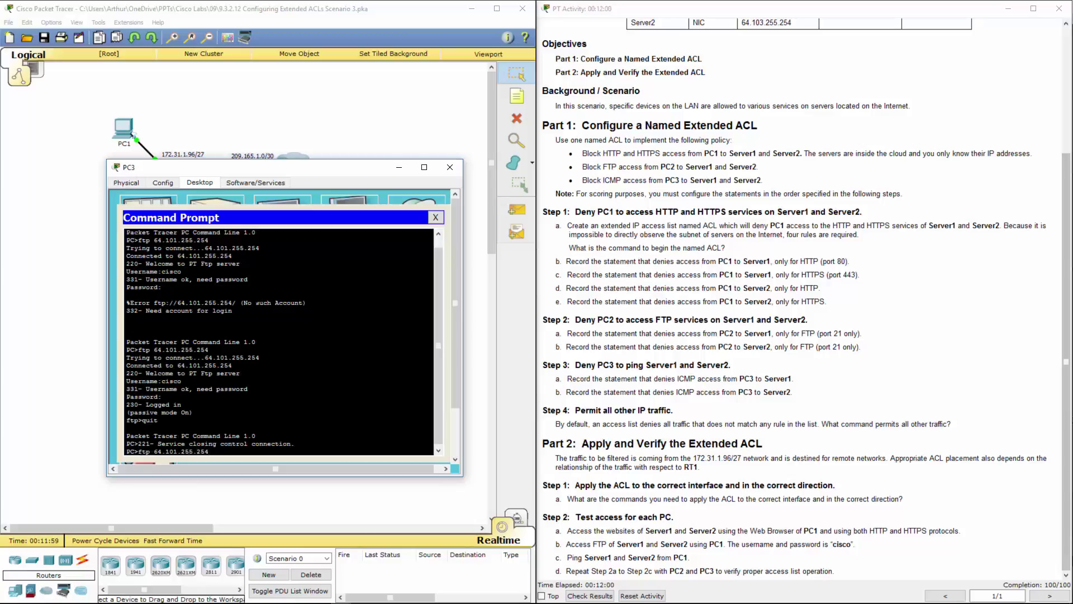
key("BackSpace")
type("3")
key("Return")
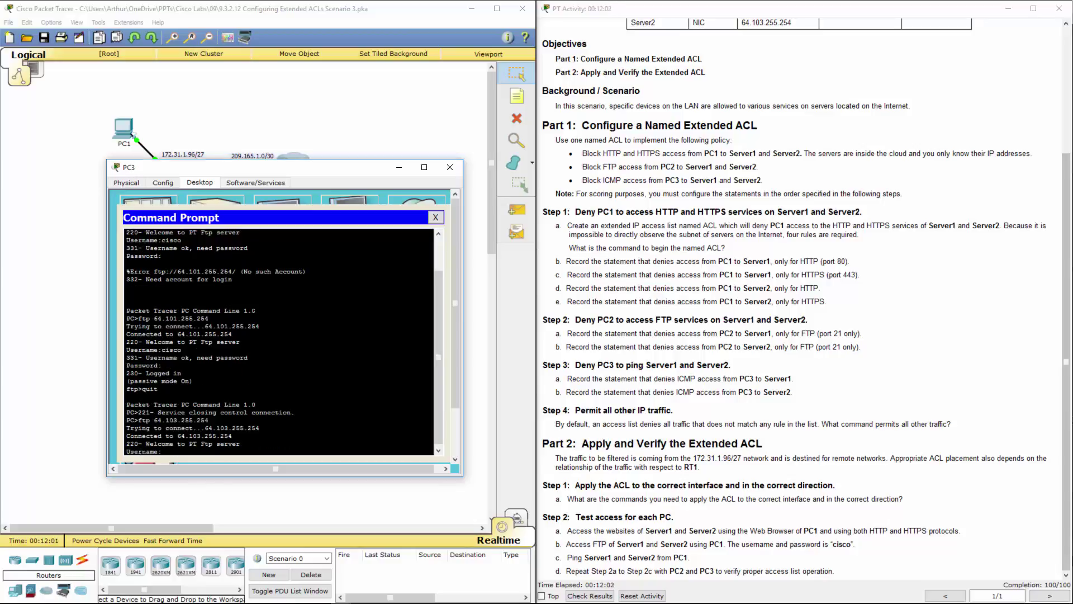
type("cisco")
key("Return")
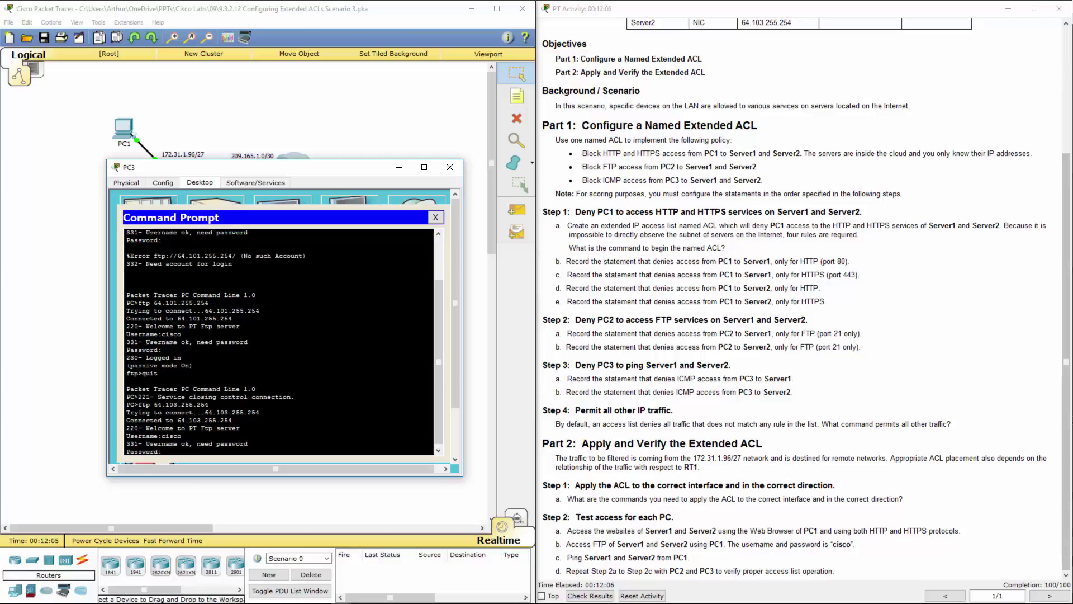
key("Return")
type("quit")
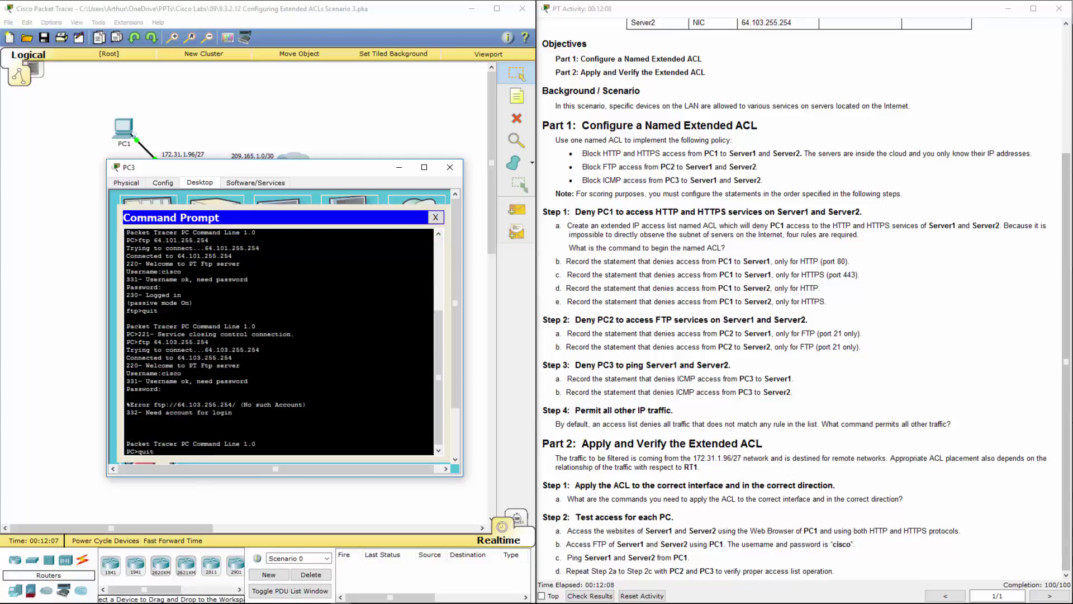
key("Up")
key("Return")
type("cis")
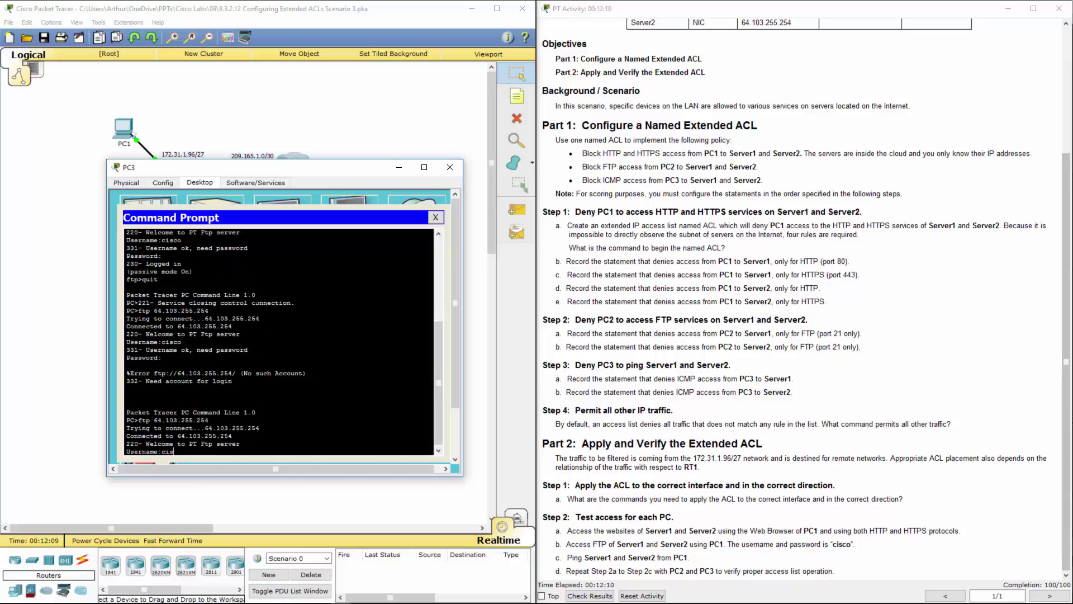
type("co")
key("Return")
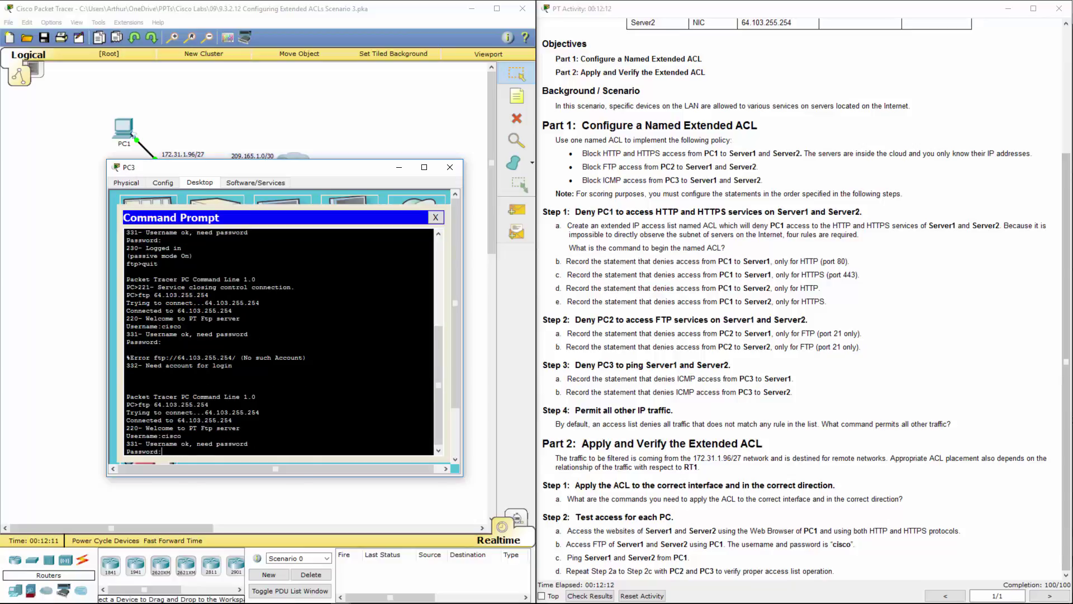
type("cisco")
key("Return")
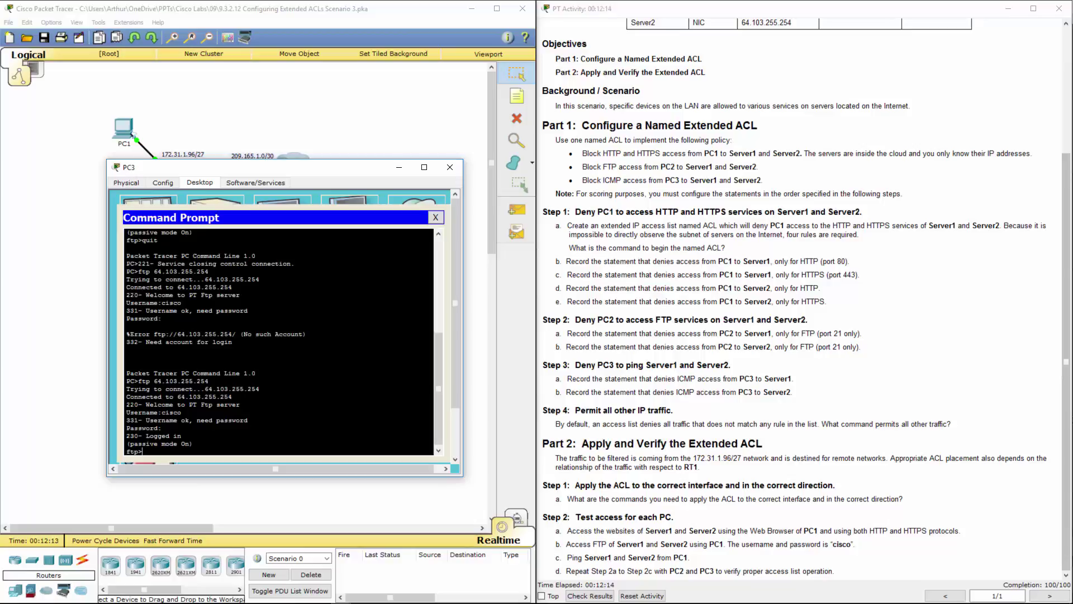
type("quit")
key("Return")
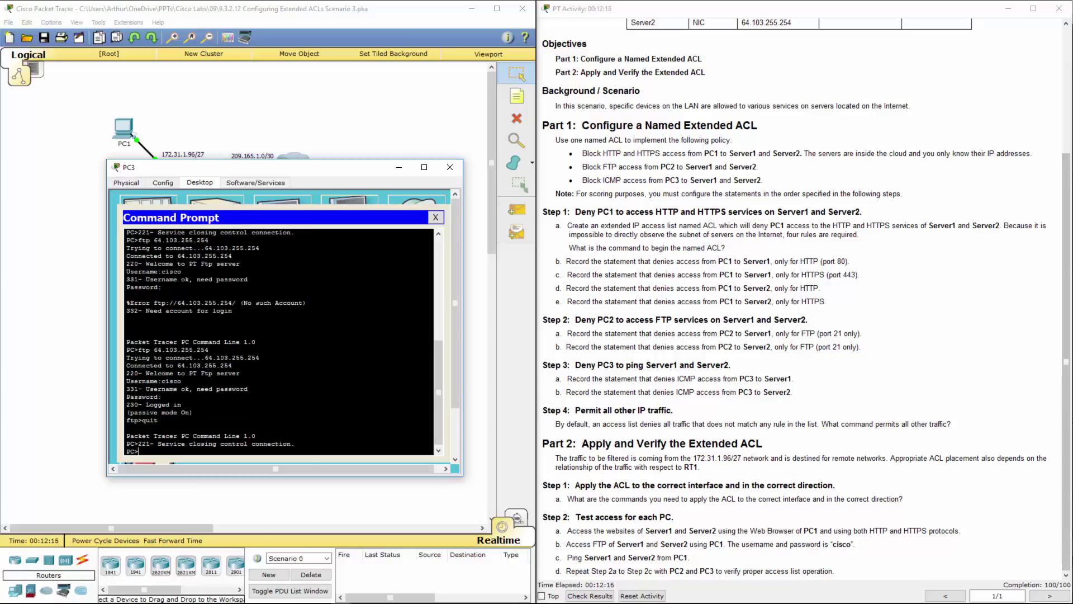
Ping 64.101.255.254 and 64.103.255.254 from PC3; both return destination host unreachable
type("ping")
right_click(170, 451)
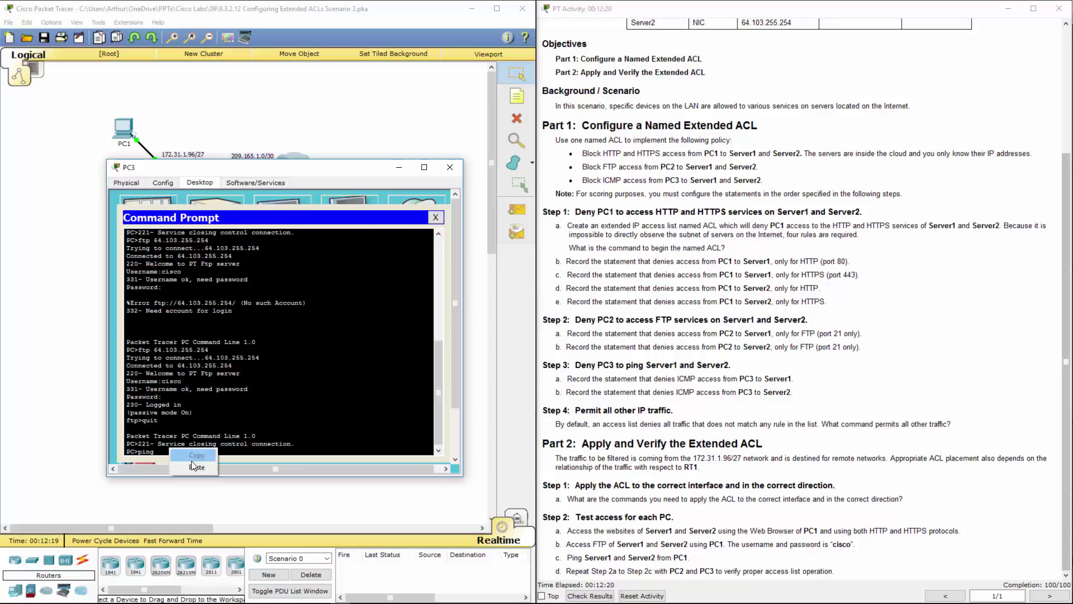
key("Return")
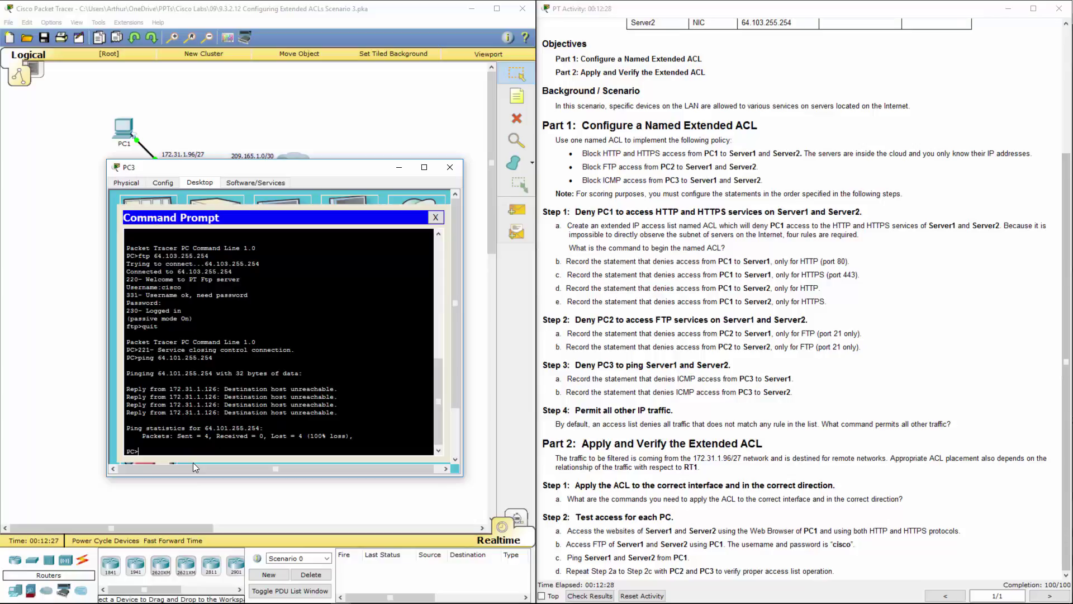
key("Up")
type("3")
key("Return")
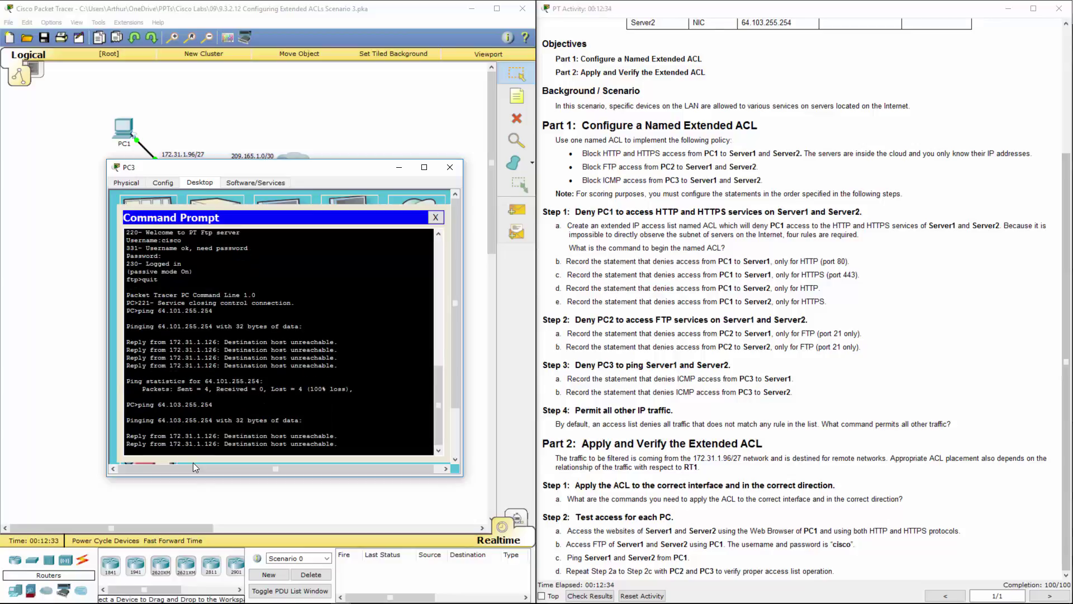
Close PC3 and review the instruction steps that verify from PC1, PC2 and PC3
left_click(458, 167)
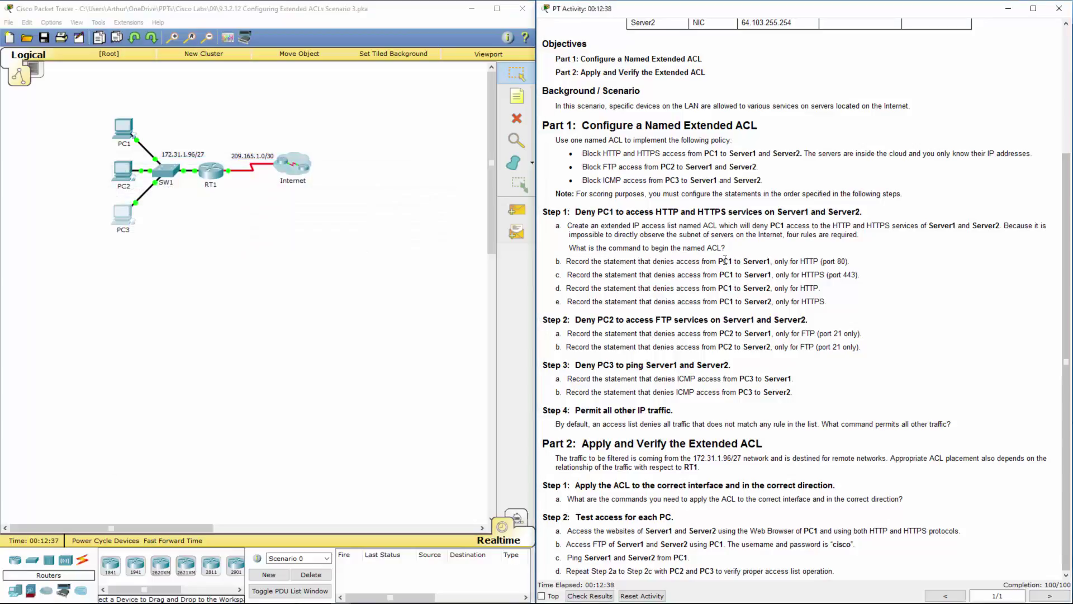
double_click(724, 261)
double_click(726, 333)
double_click(746, 378)
left_click(725, 333)
Show the activity results' assessment items, including the GigabitEthernet0/0 access-group item, scored 100/100
left_click(590, 595)
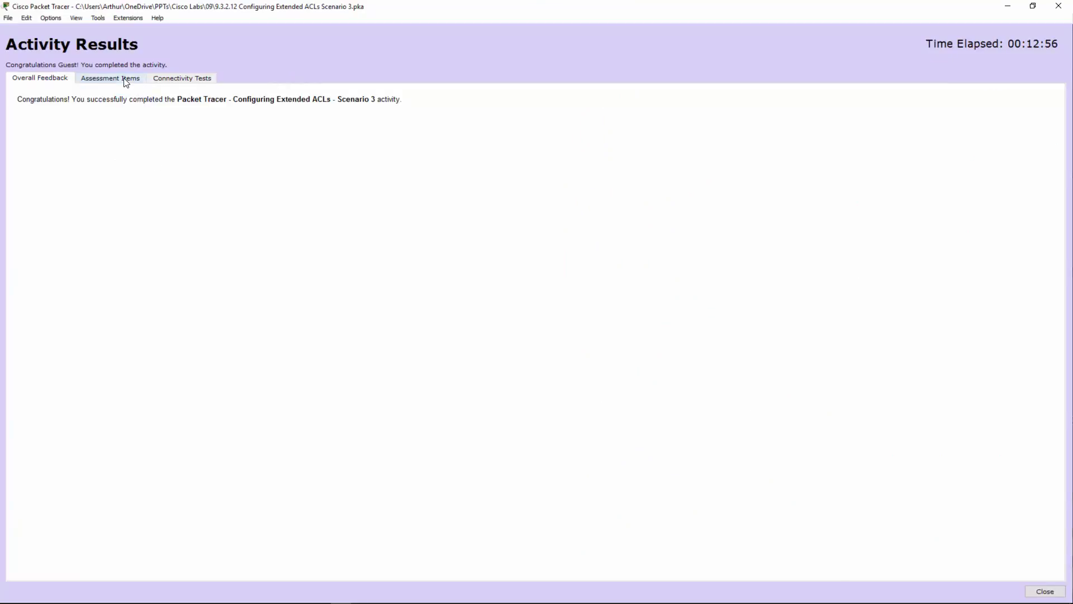
left_click(125, 81)
left_click(76, 152)
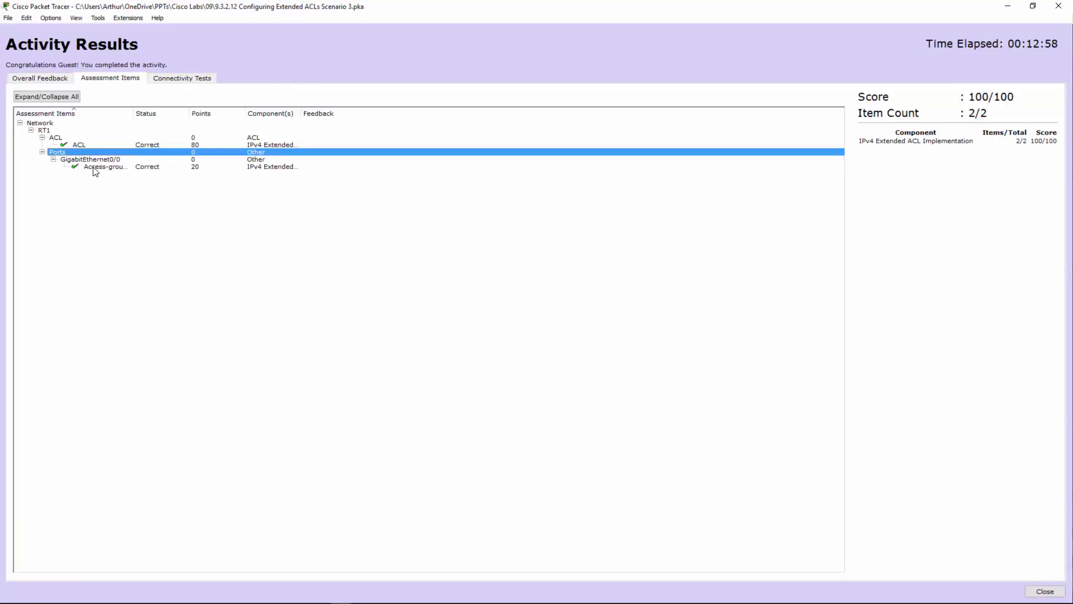
left_click(94, 168)
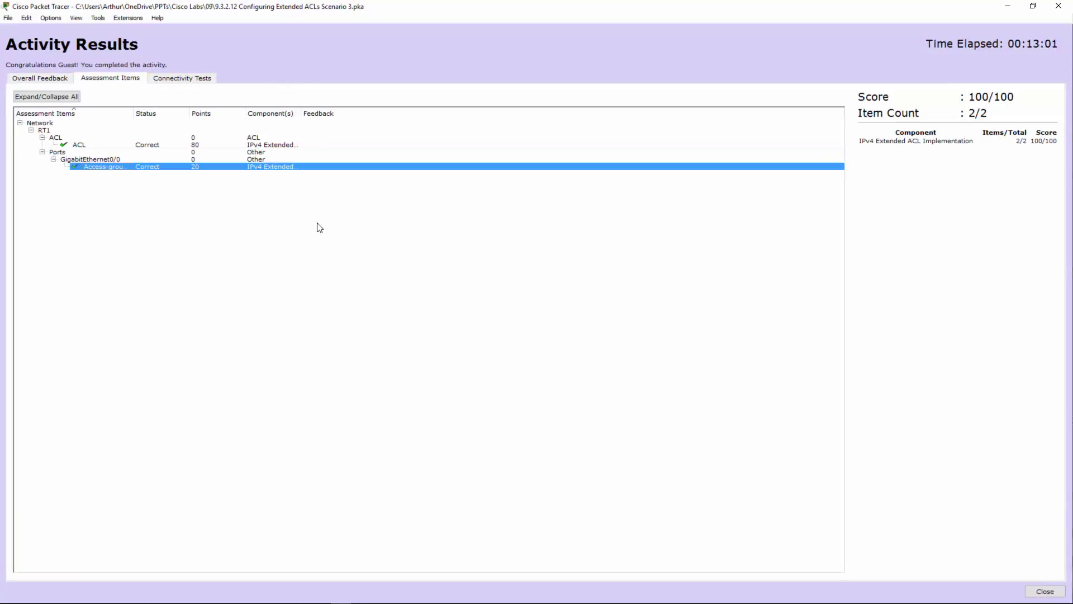